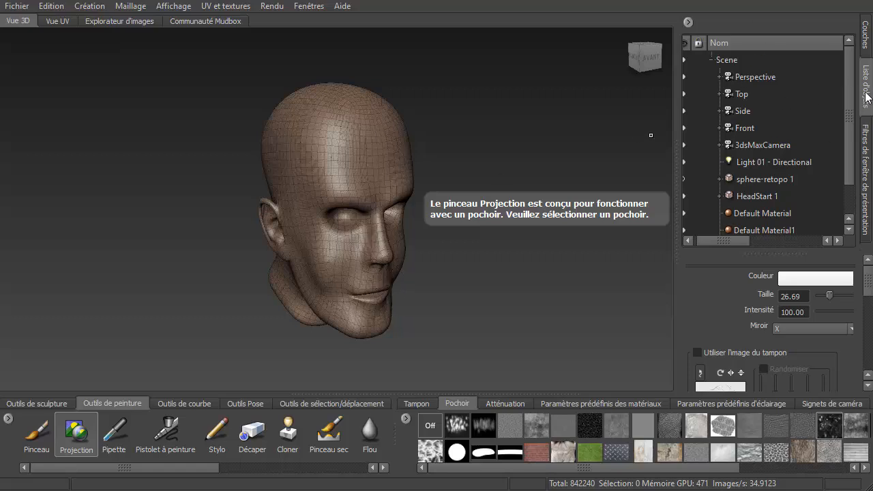
drag(850, 119, 850, 150)
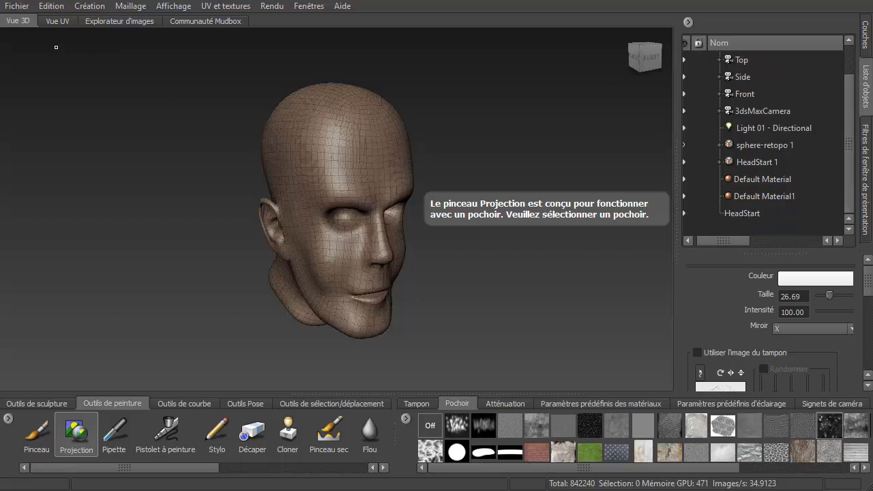
click(12, 7)
mouse_move(56, 107)
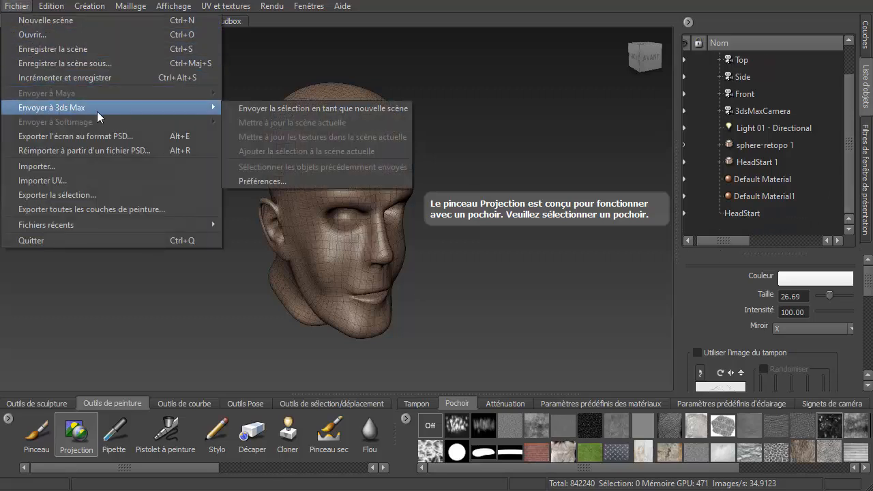
click(377, 112)
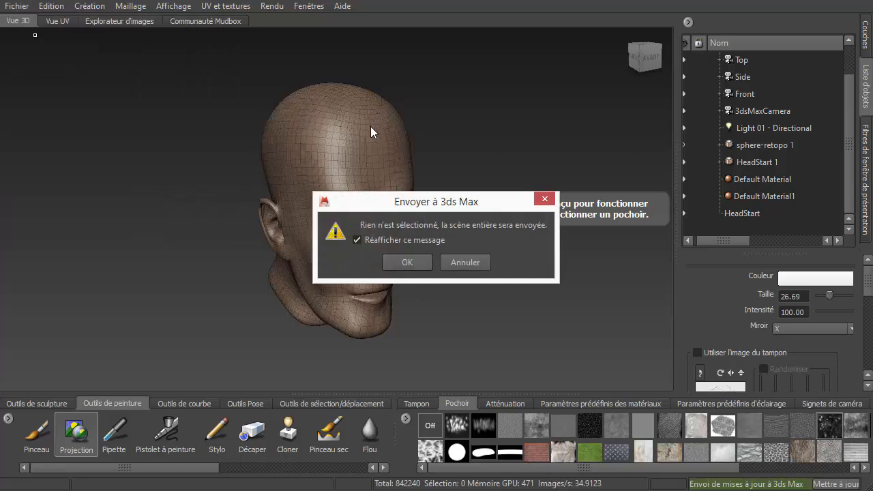
click(476, 264)
- Save the scene under a new visage .mud file name in the temp folder
click(13, 6)
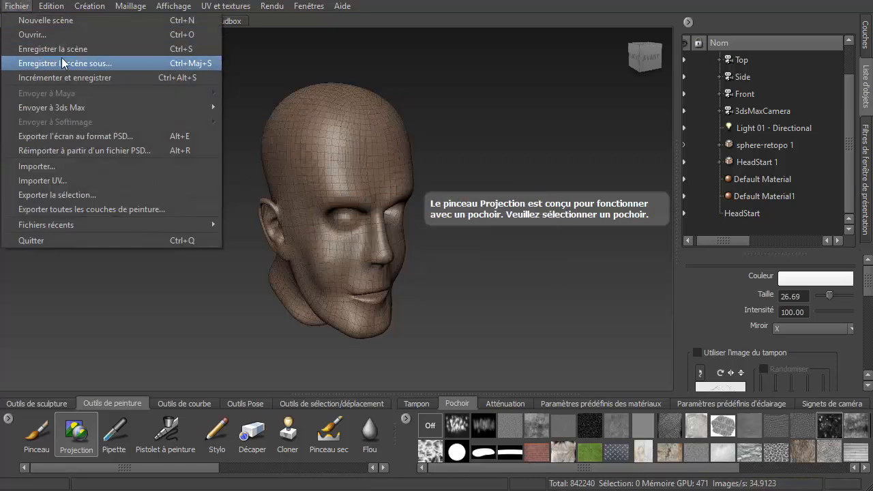
click(112, 65)
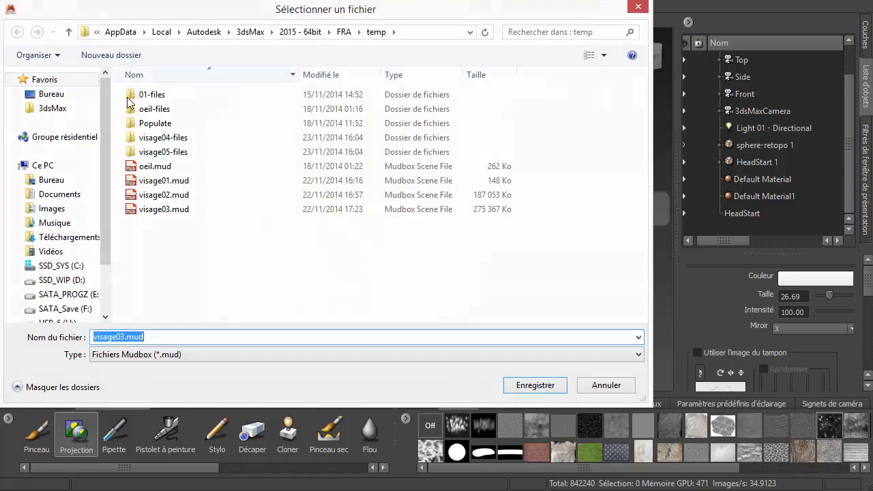
click(121, 339)
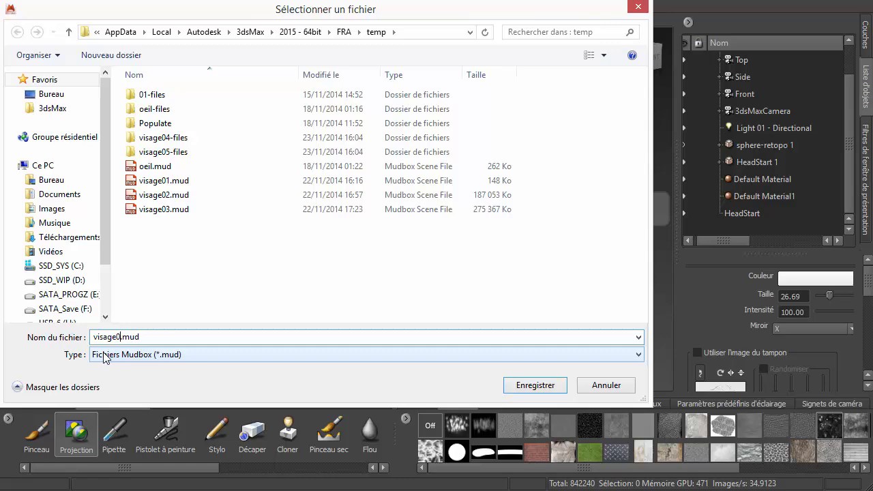
key(Return)
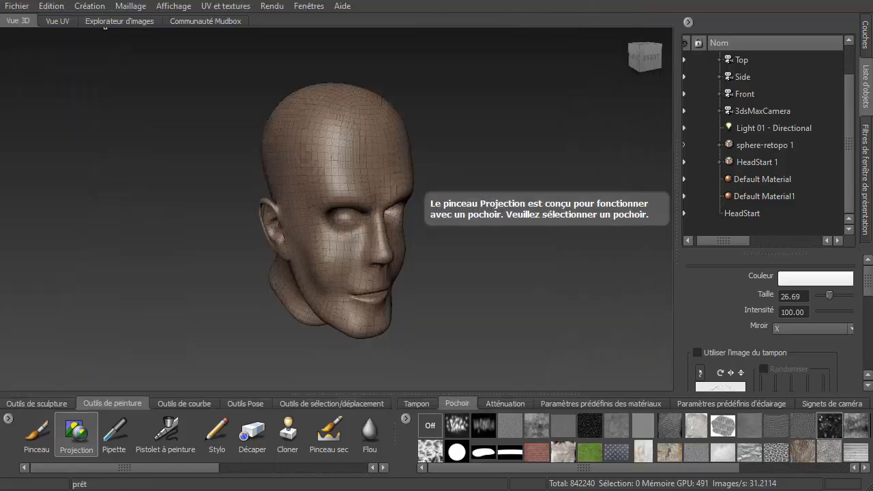
- Delete the sphere-retopo 1 object from the scene
alt+drag(357, 277, 421, 284)
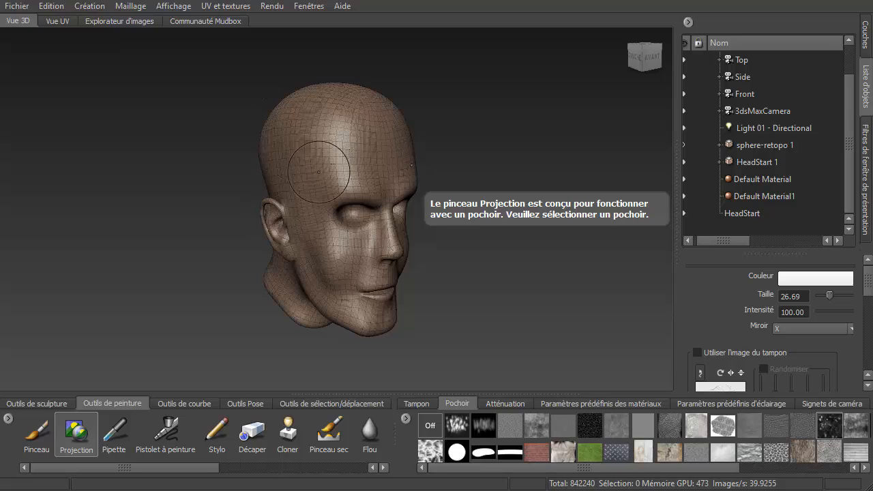
click(756, 146)
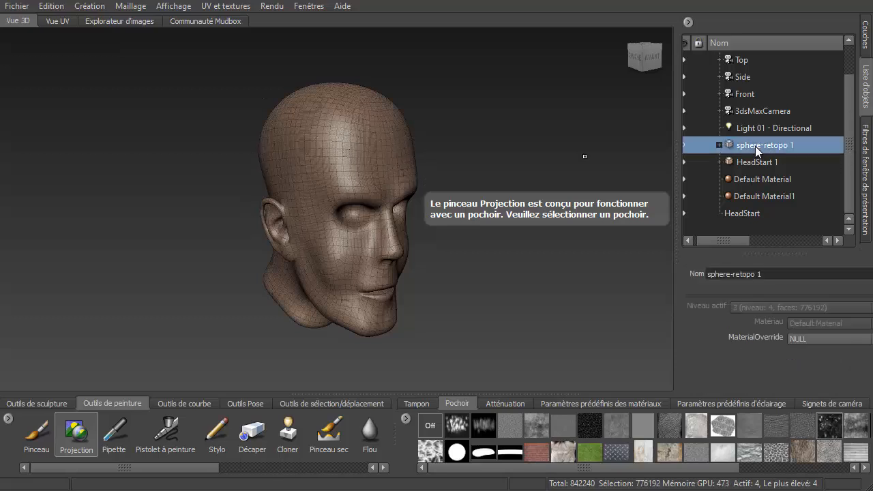
right_click(755, 146)
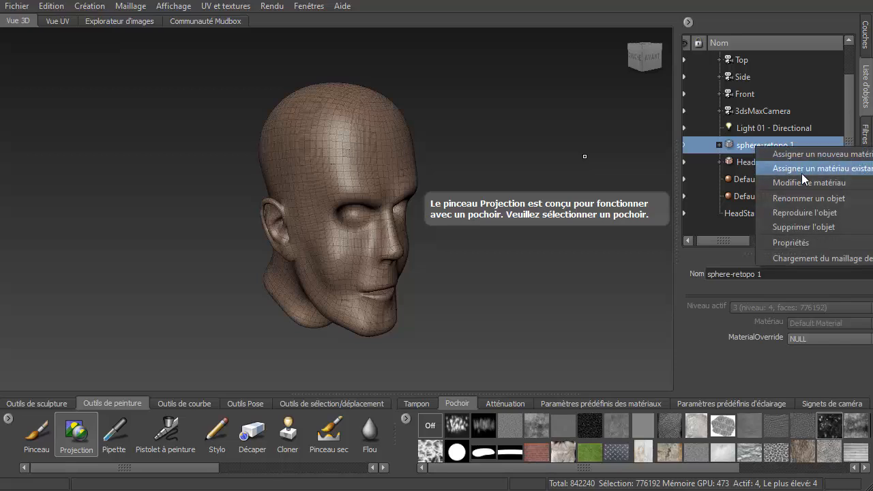
click(816, 229)
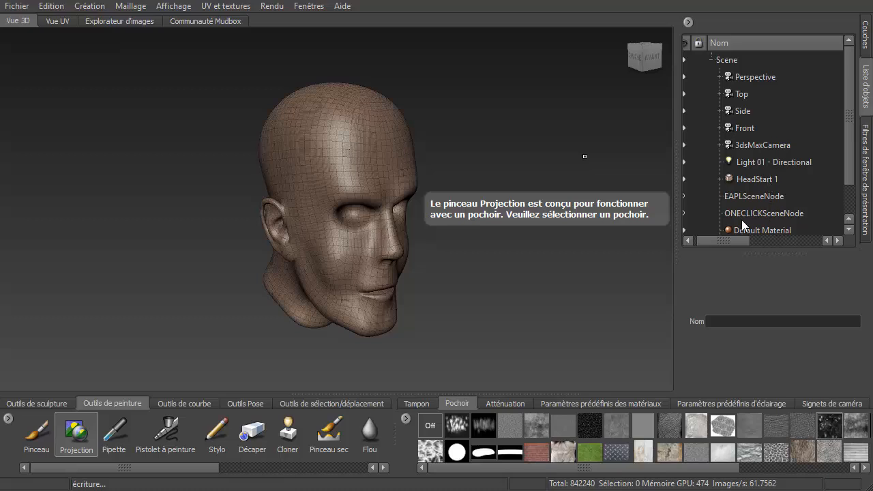
- Delete the Default Material from the object list
click(754, 232)
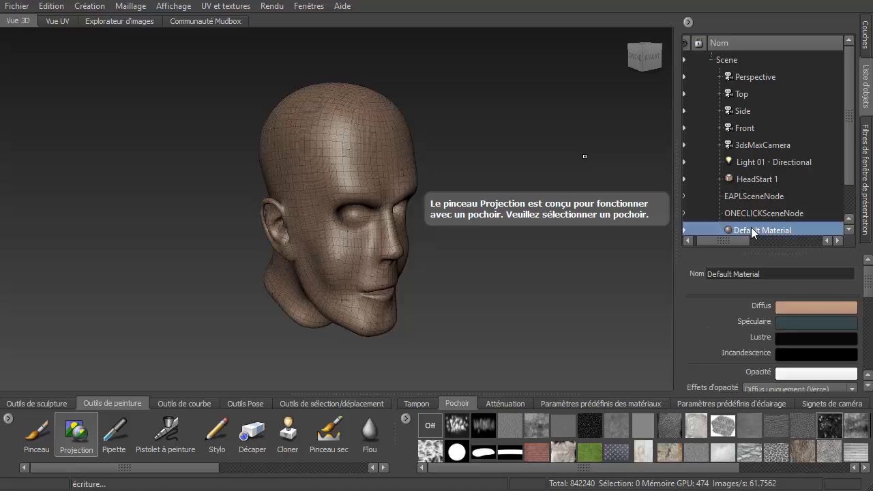
scroll(752, 227, down, 1)
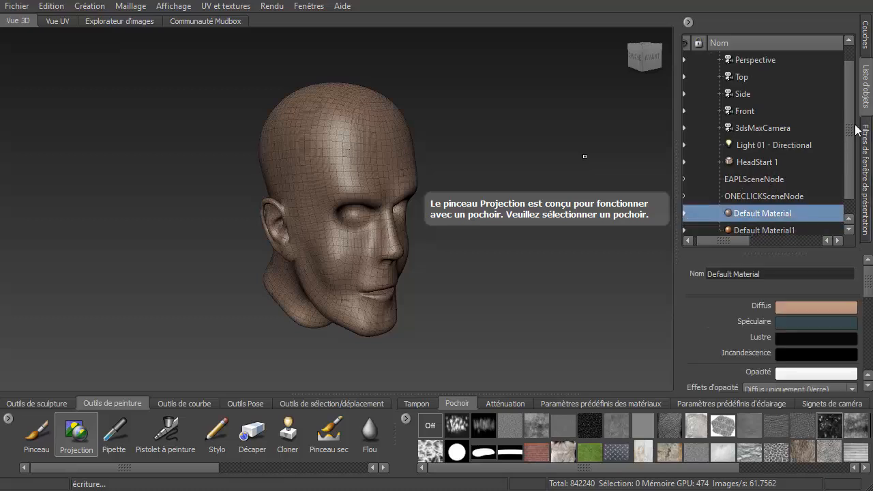
drag(851, 128, 858, 165)
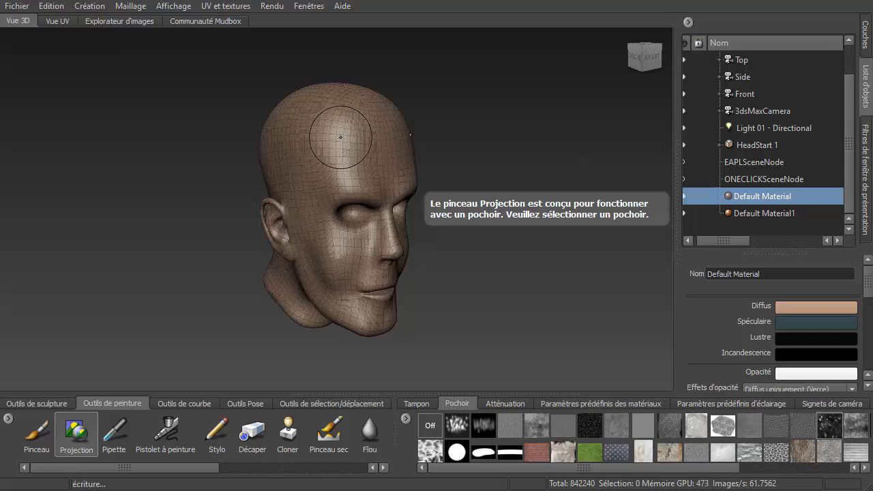
right_click(750, 200)
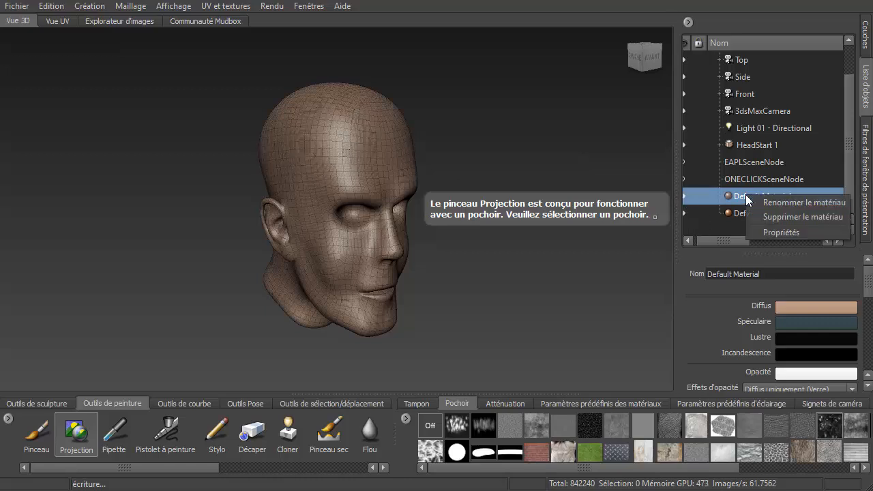
click(787, 219)
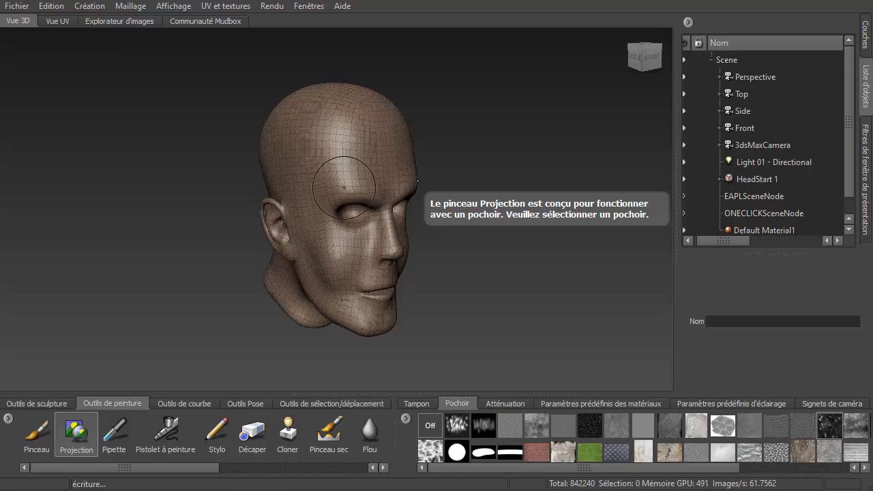
- Switch from the Projection paint brush to the sculpting tools
click(417, 404)
click(41, 429)
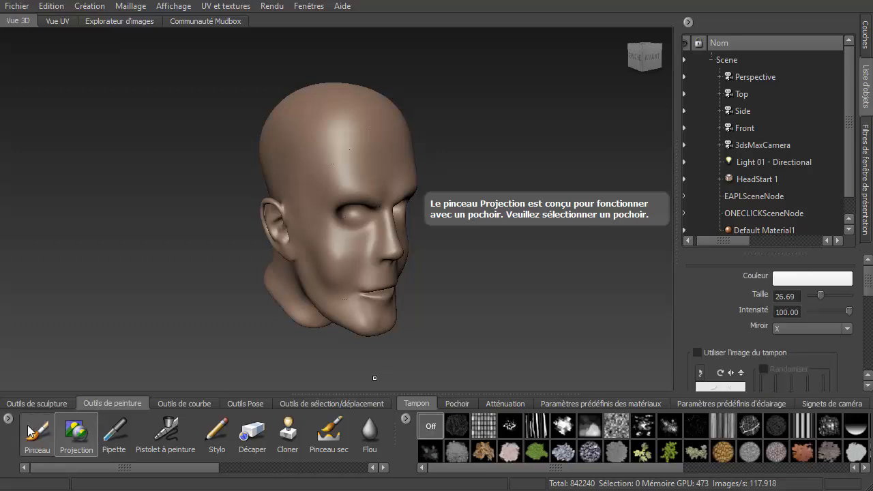
click(23, 407)
mouse_move(465, 184)
alt+middle_down()
mouse_move(441, 196)
mouse_move(412, 190)
mouse_move(468, 193)
alt+middle_up()
alt+drag(469, 192, 634, 225)
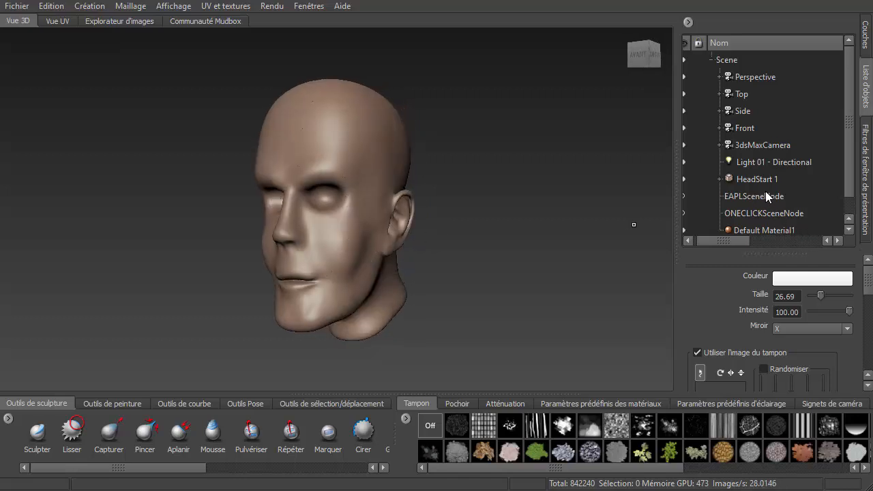
- Try a darker orange diffuse colour on Default Material1 and revert it
click(763, 230)
click(816, 307)
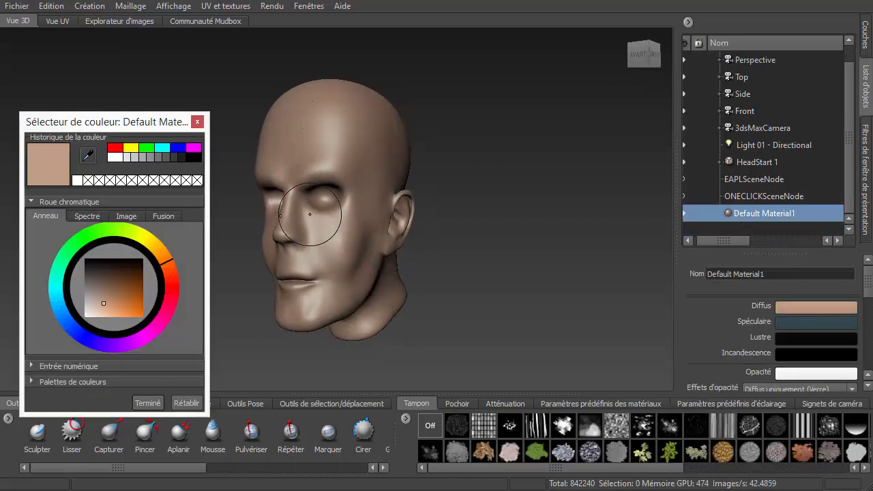
mouse_move(115, 291)
mouse_down()
mouse_move(112, 277)
mouse_move(107, 297)
mouse_move(125, 295)
mouse_up()
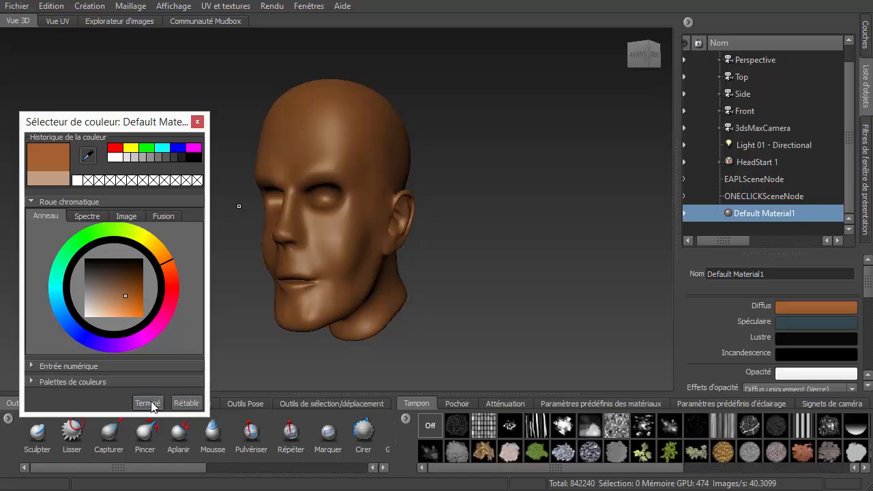
click(190, 404)
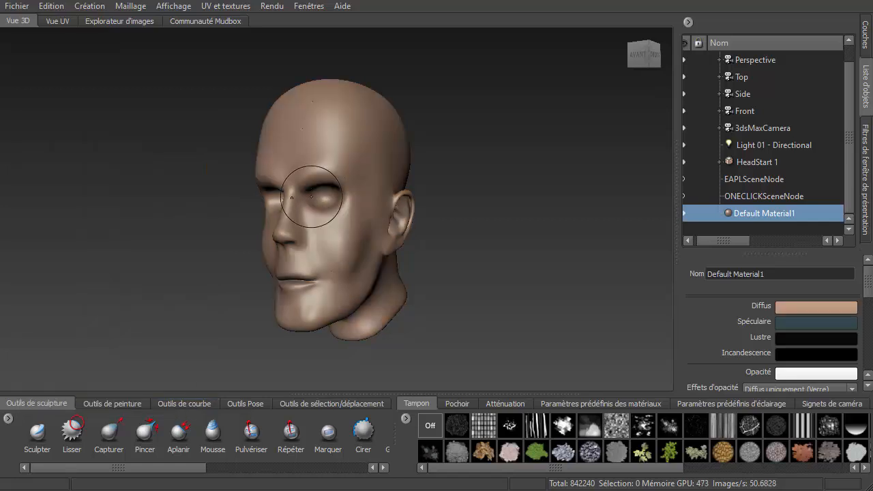
- Rename Default Material1 to HeadStart Mat
triple_click(765, 274)
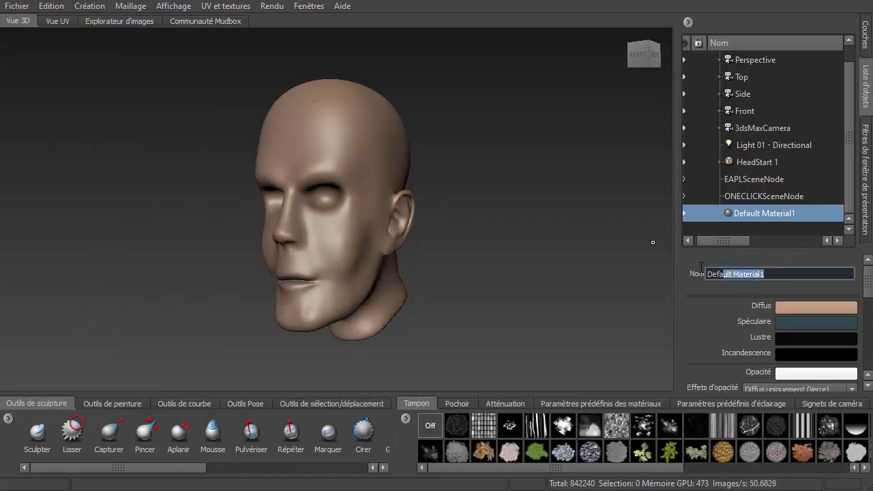
text(Hes)
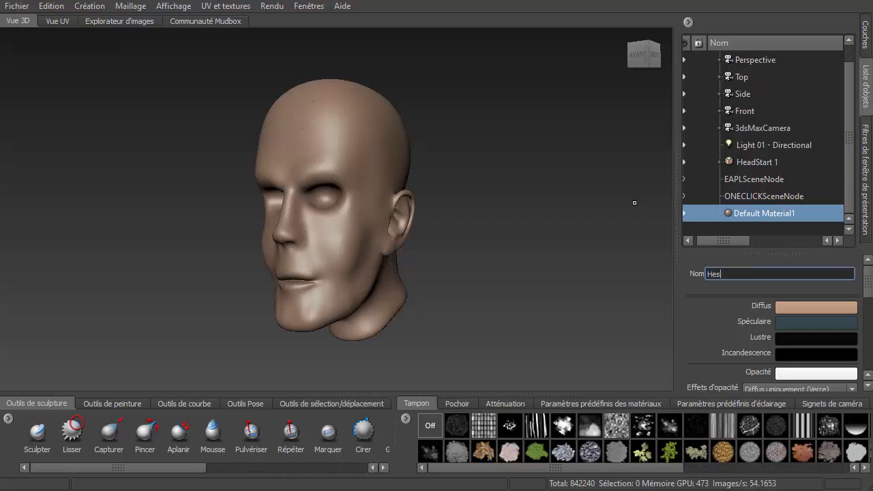
key(BackSpace)
text(d)
key(BackSpace)
key(BackSpace)
text(tart Mat)
key(Return)
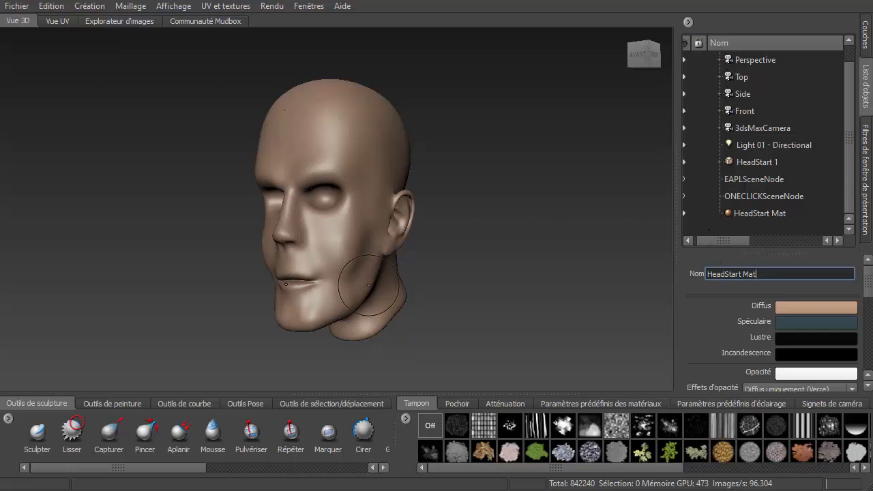
- Create a new sphere mesh in the scene
alt+drag(168, 219, 204, 187)
click(93, 11)
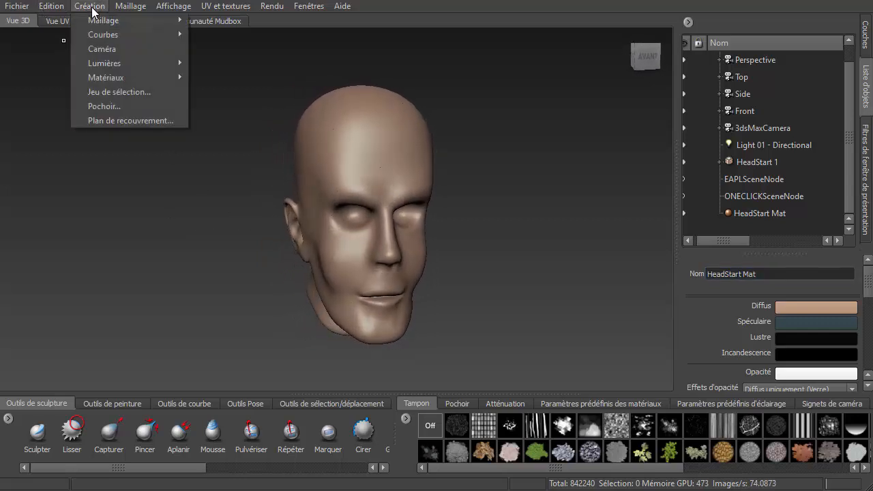
mouse_move(109, 25)
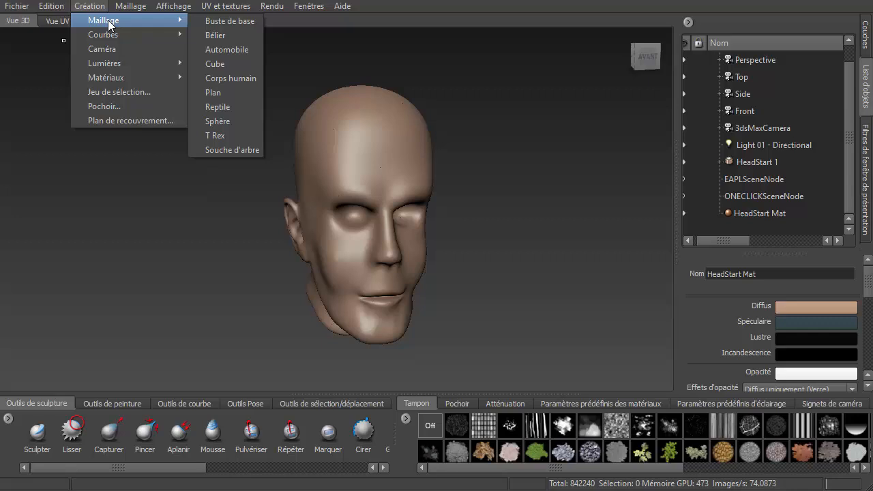
click(229, 120)
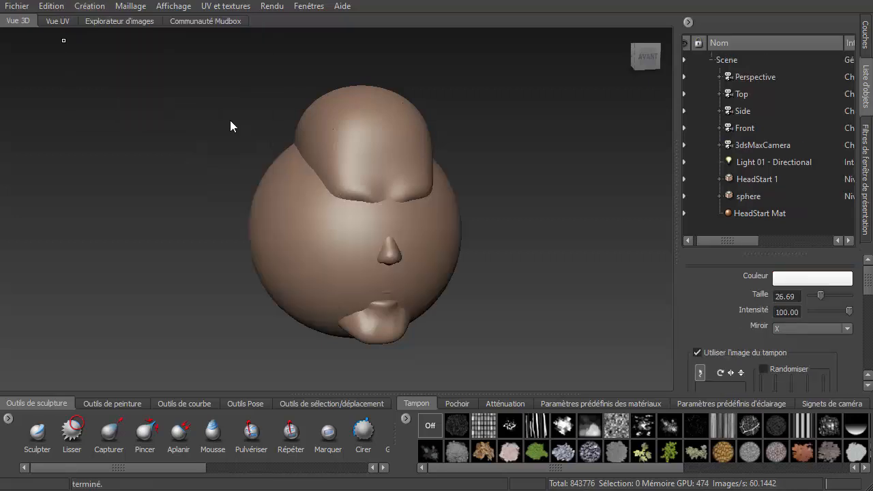
- Rename the new sphere object to Oeil
click(751, 197)
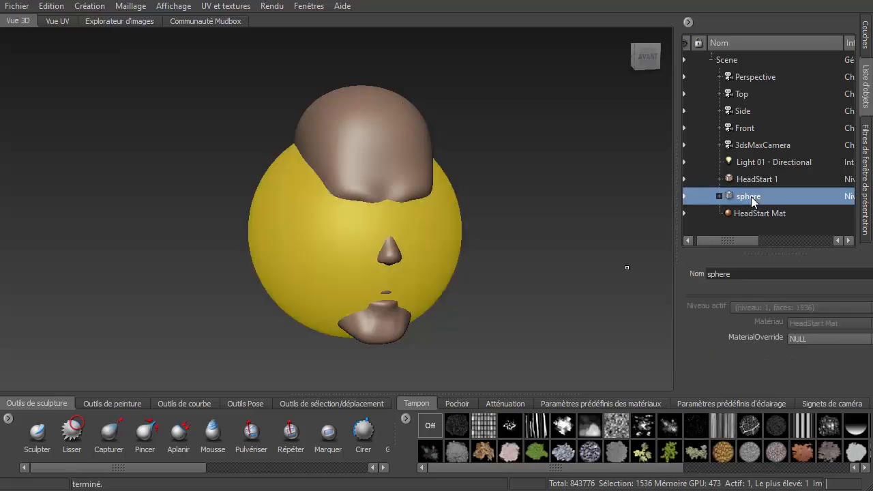
drag(744, 272, 689, 275)
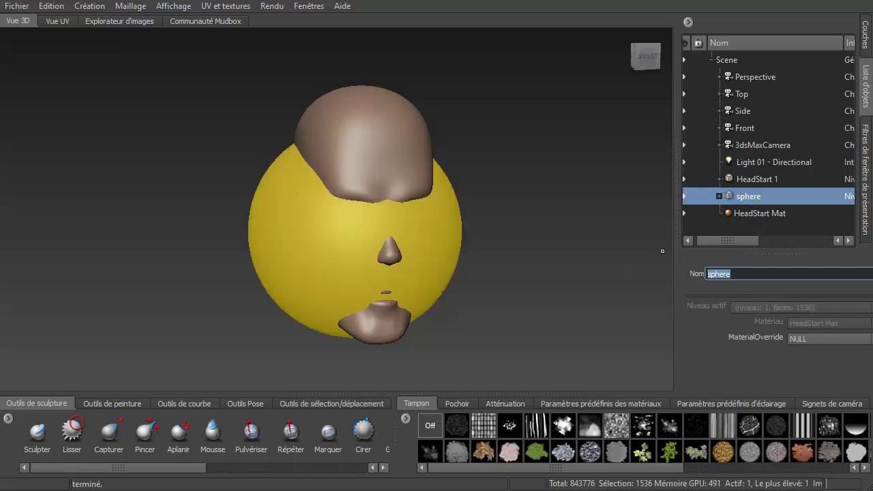
text(Oeil)
key(Return)
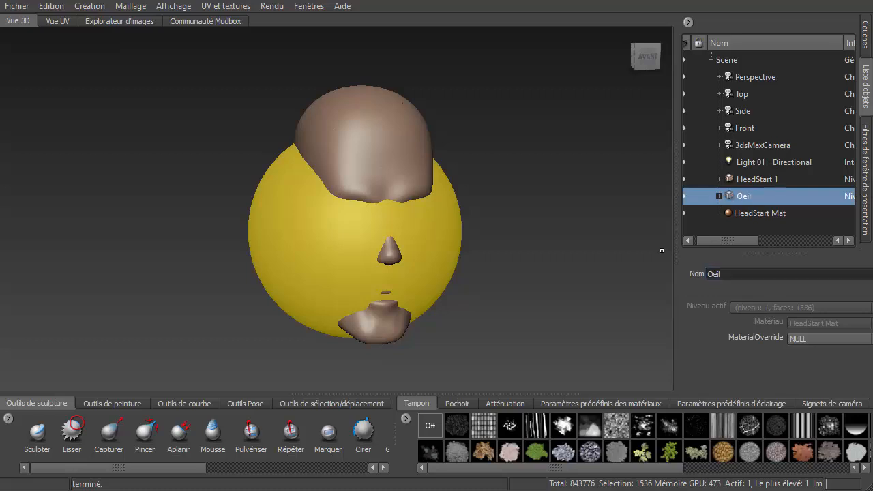
- Assign a new Mudbox Material to the Oeil sphere and name it Oeil Mat
right_click(430, 237)
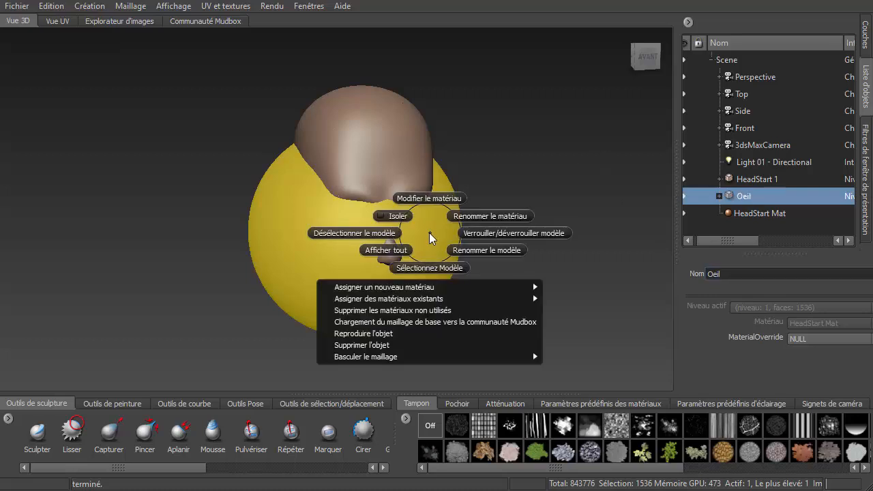
mouse_move(437, 290)
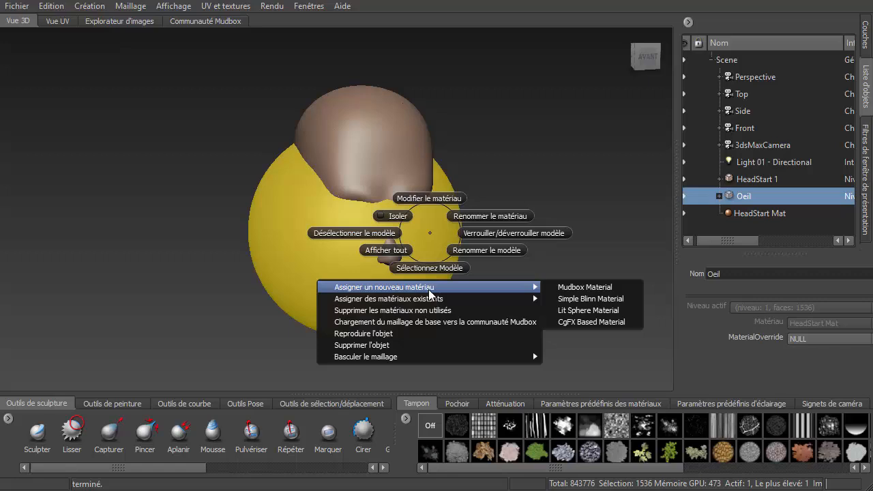
click(610, 287)
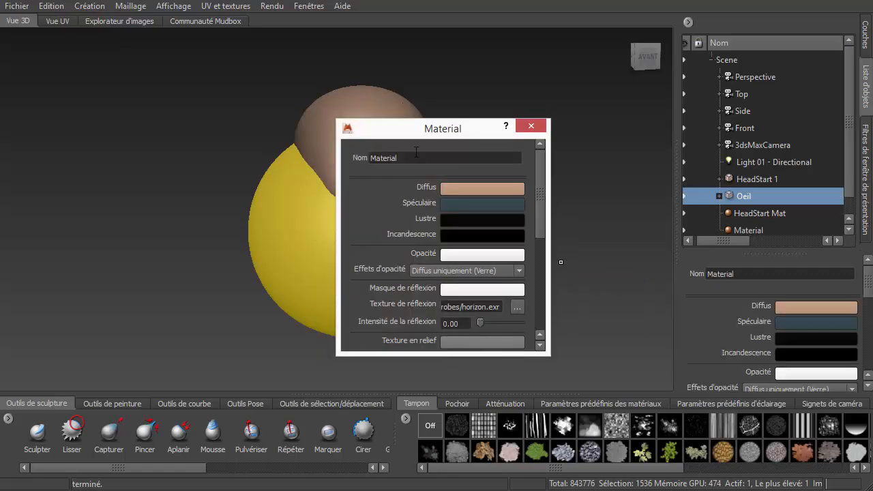
double_click(416, 157)
text(Oeil Mat)
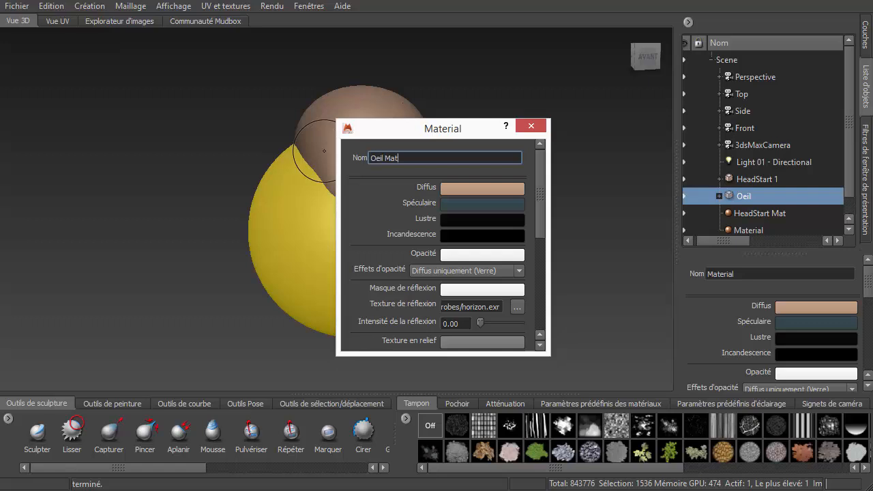
key(Return)
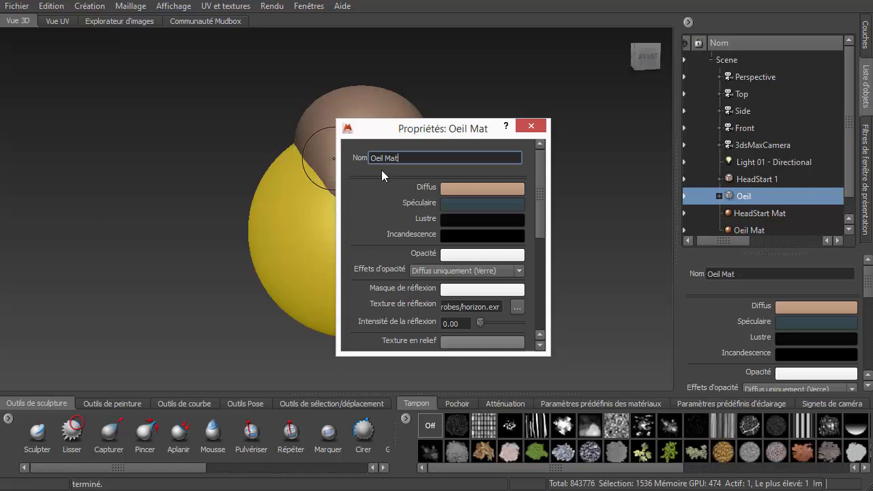
- Set the Oeil Mat diffuse color to white and close the material properties
click(473, 190)
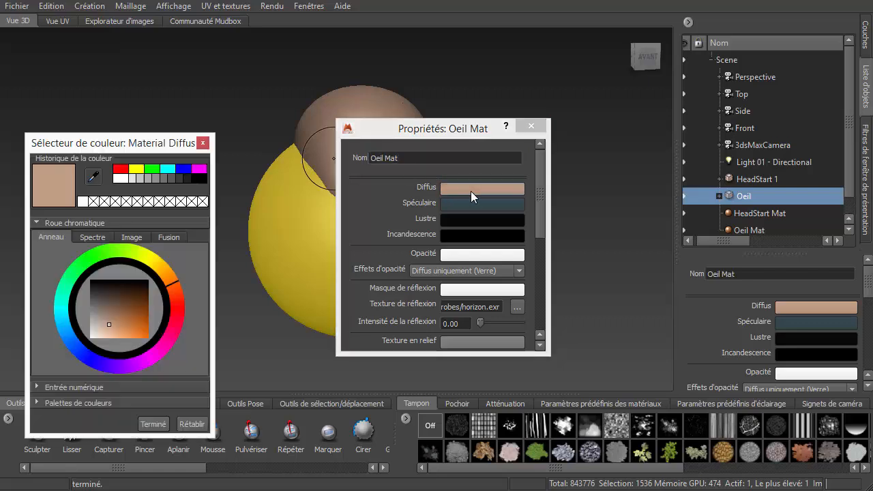
drag(112, 325, 91, 339)
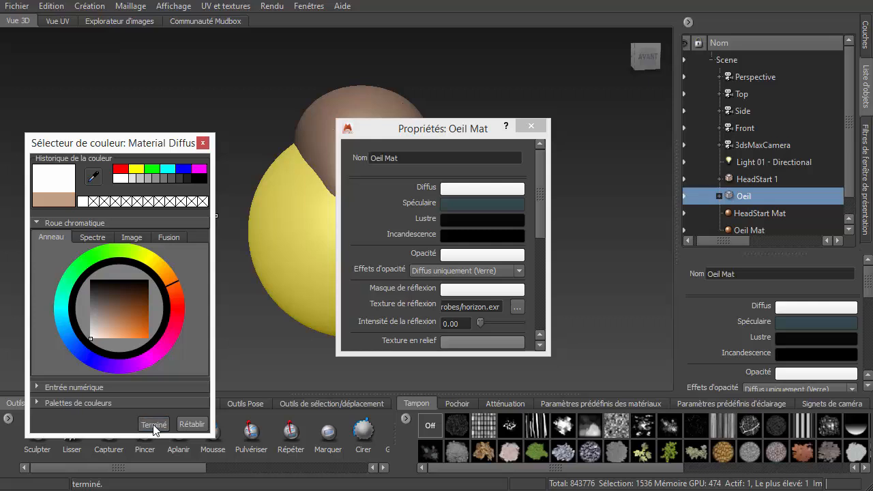
click(155, 424)
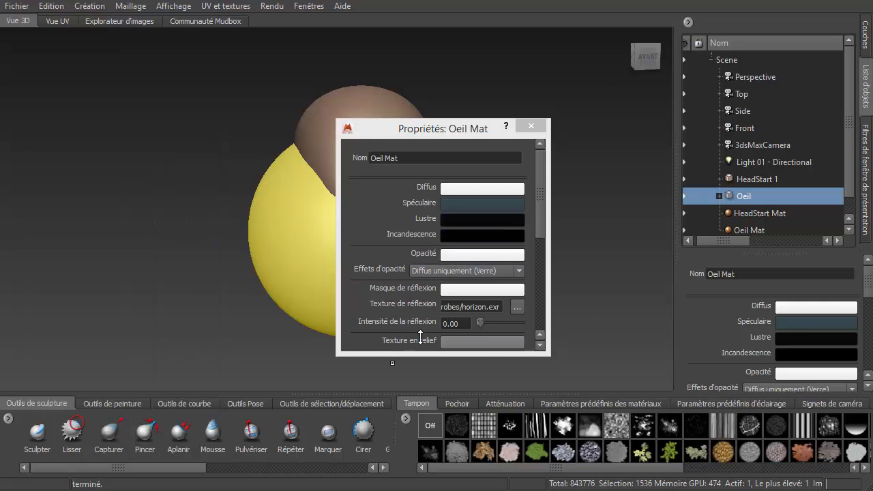
click(533, 128)
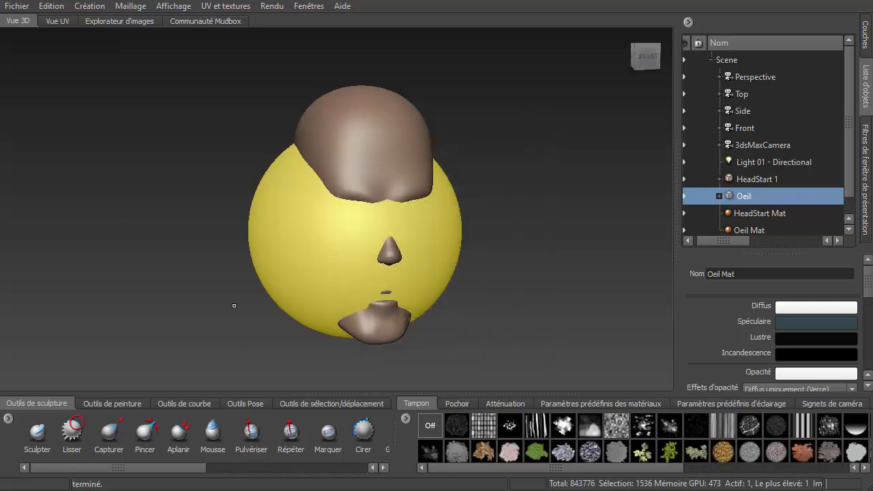
- Move the Oeil sphere forward along Z to about 157.57 with the Translation tool
mouse_move(234, 306)
alt+mouse_down()
mouse_move(267, 320)
mouse_move(251, 374)
alt+mouse_up()
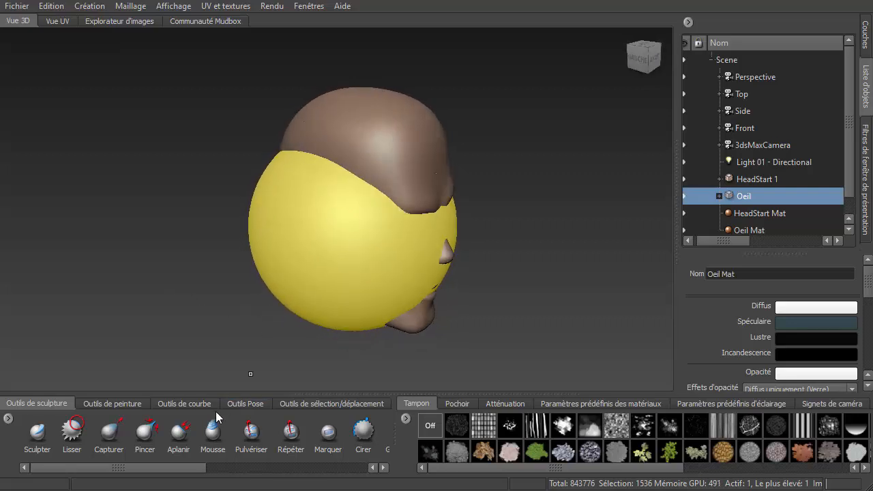
click(315, 402)
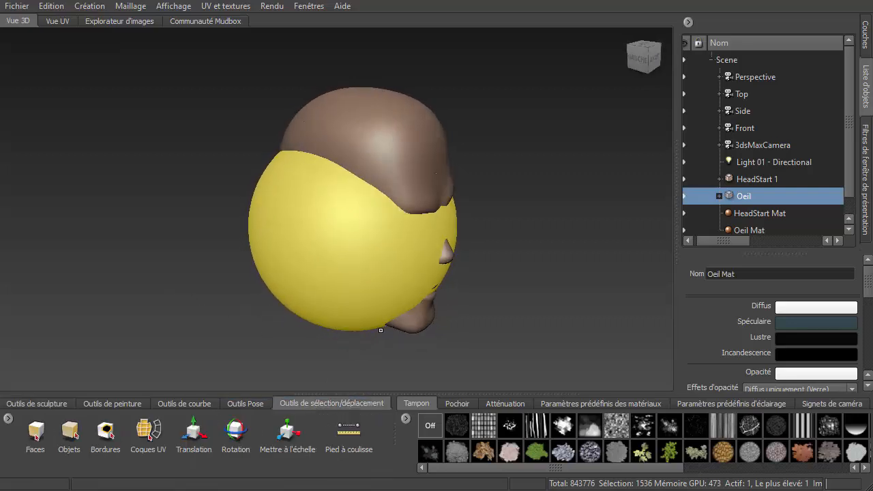
mouse_move(306, 227)
alt+middle_down()
mouse_move(308, 253)
mouse_move(282, 227)
alt+middle_up()
alt+drag(283, 247, 267, 289)
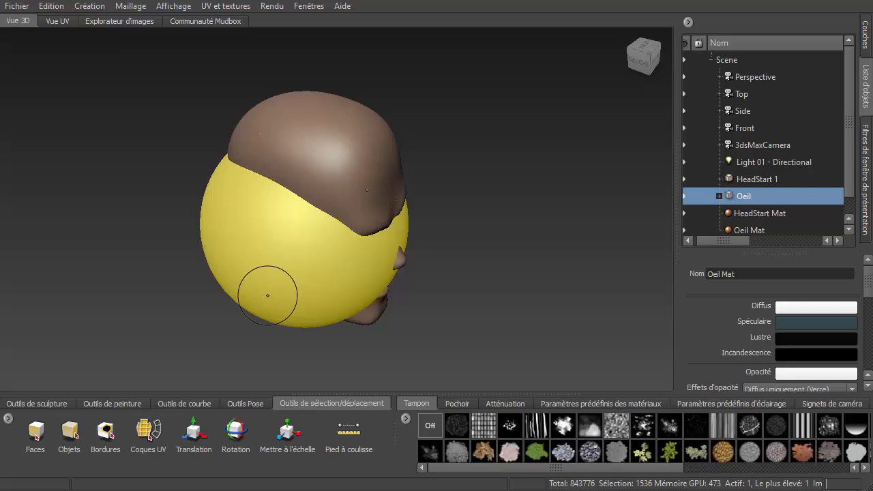
click(194, 432)
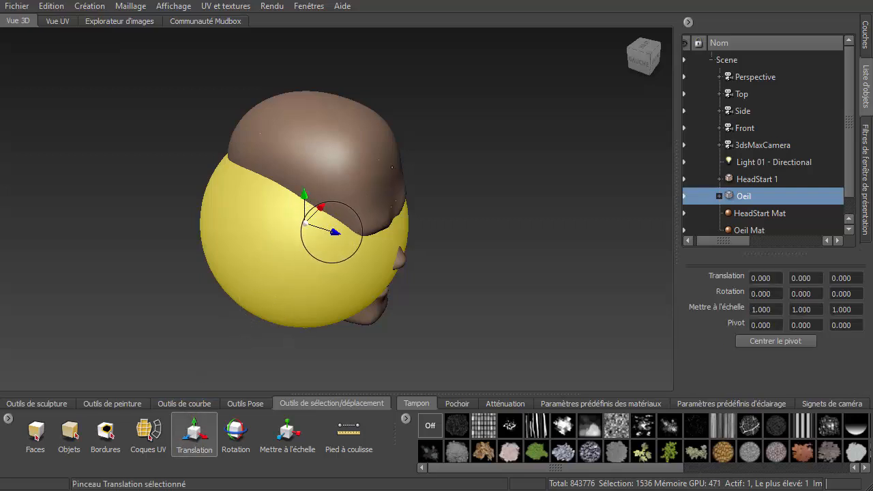
drag(333, 231, 441, 274)
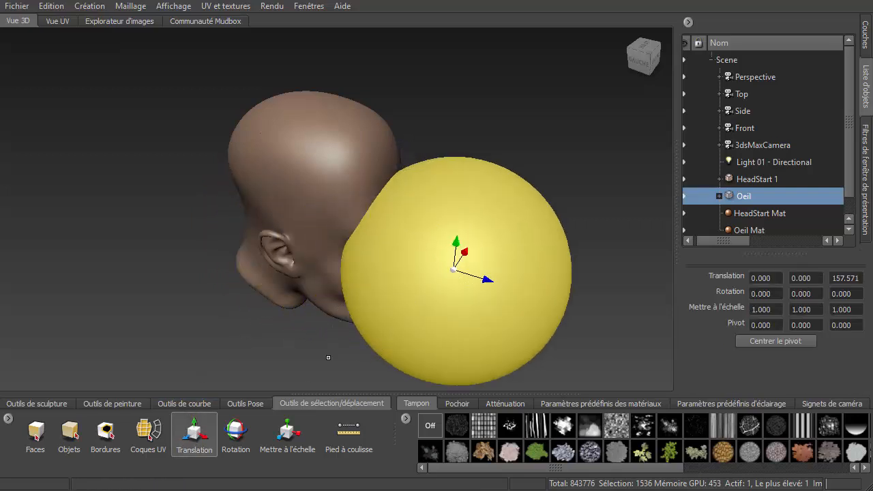
- Scale the Oeil sphere uniformly to about 0.304 and move it back along Z to about 61.45
click(288, 431)
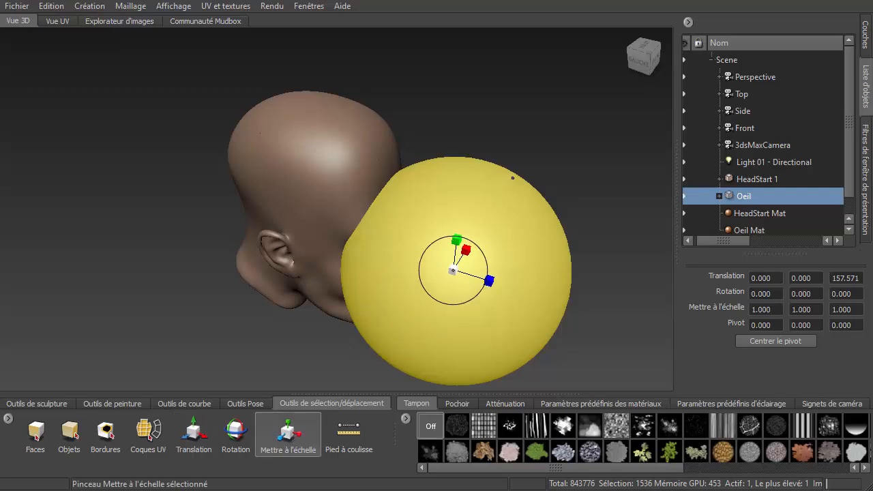
drag(512, 177, 344, 391)
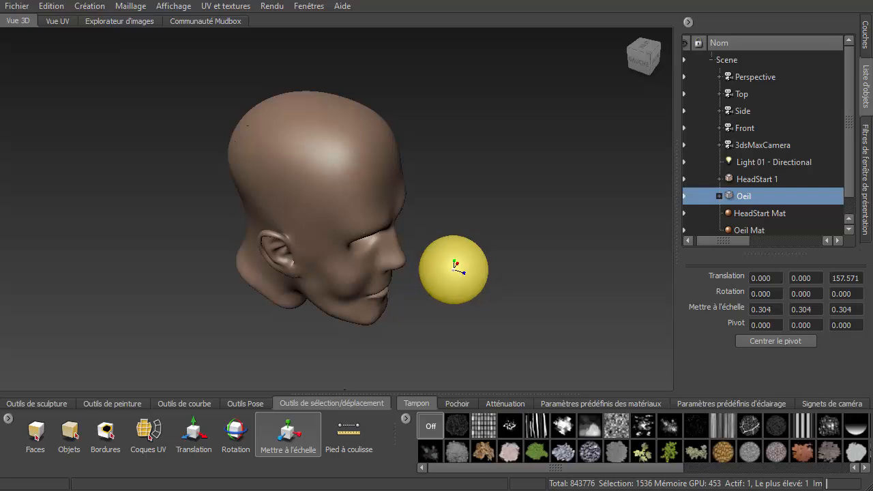
click(194, 431)
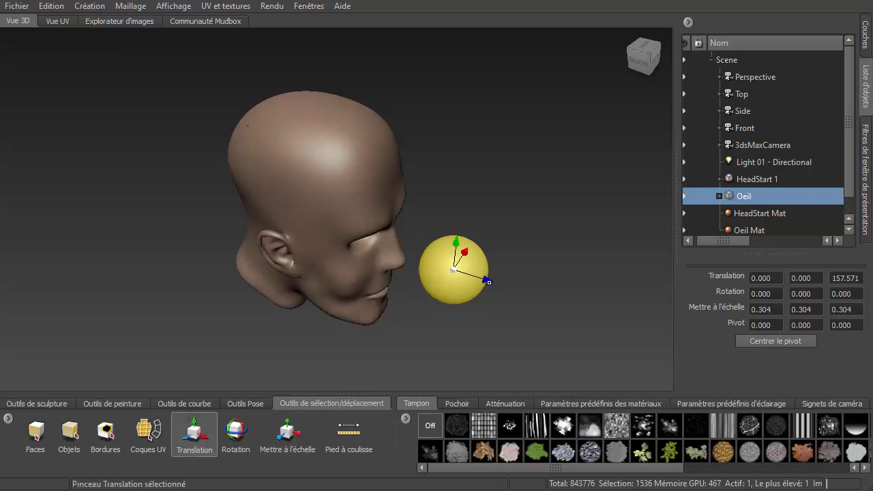
drag(490, 281, 366, 267)
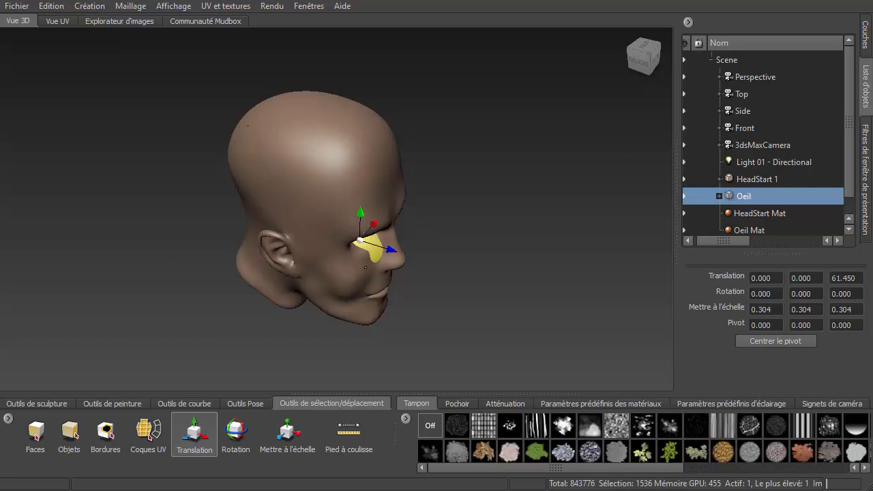
- Position the Oeil sphere over the eye socket at about -20.93 X and 21.44 Y
alt+middle_drag(366, 267, 361, 288)
alt+drag(361, 288, 285, 245)
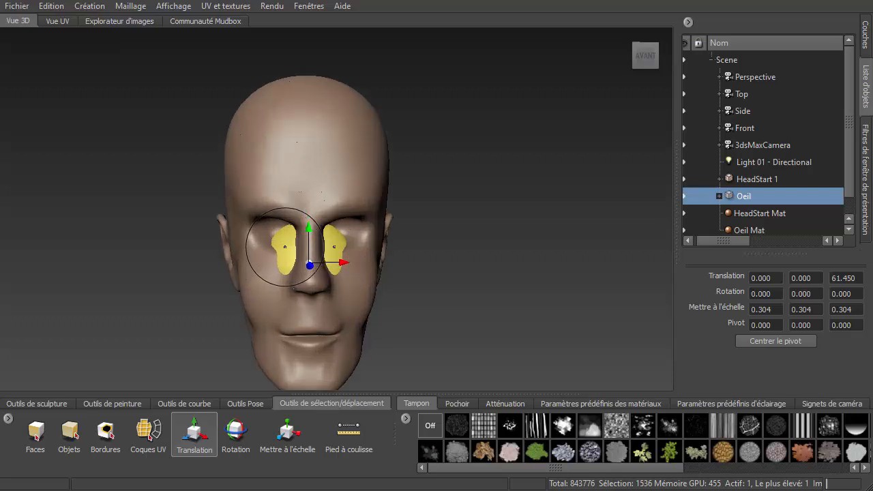
alt+right_drag(286, 247, 301, 259)
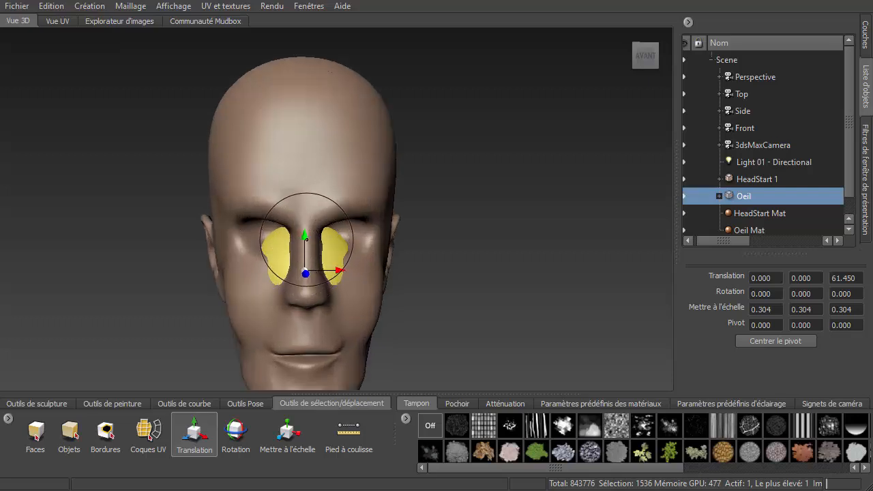
drag(306, 238, 380, 319)
- Scale the Oeil sphere down uniformly to about 0.232
click(287, 431)
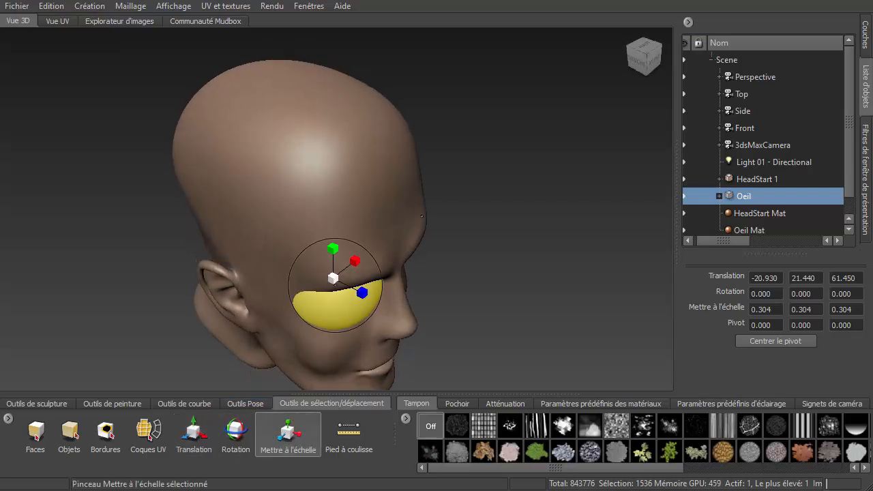
drag(332, 280, 317, 312)
alt+drag(381, 334, 316, 278)
alt+drag(336, 258, 413, 277)
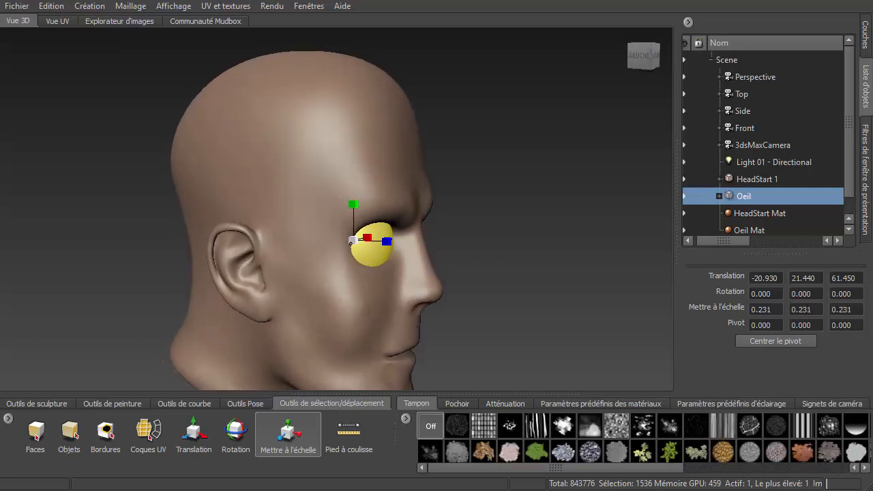
drag(351, 242, 354, 243)
alt+drag(374, 300, 302, 304)
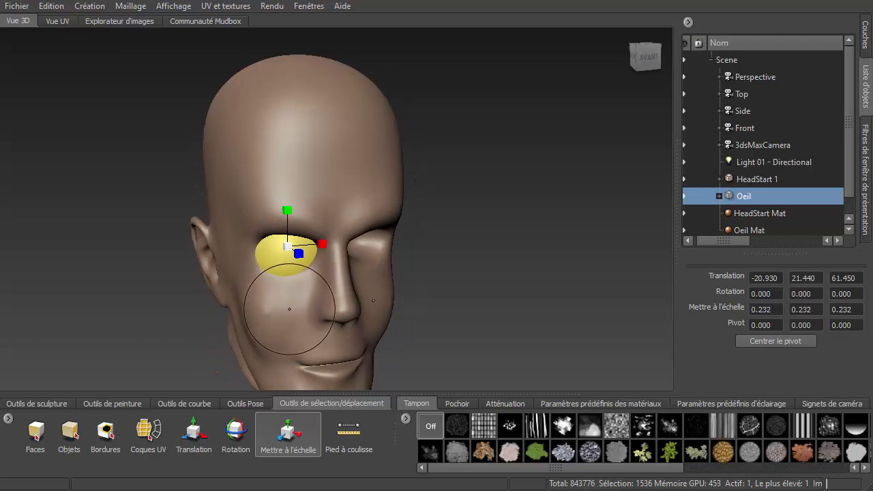
- Turn on wireframe display and step the head and eye meshes down two subdivision levels
key(w)
scroll(231, 292, up, 5)
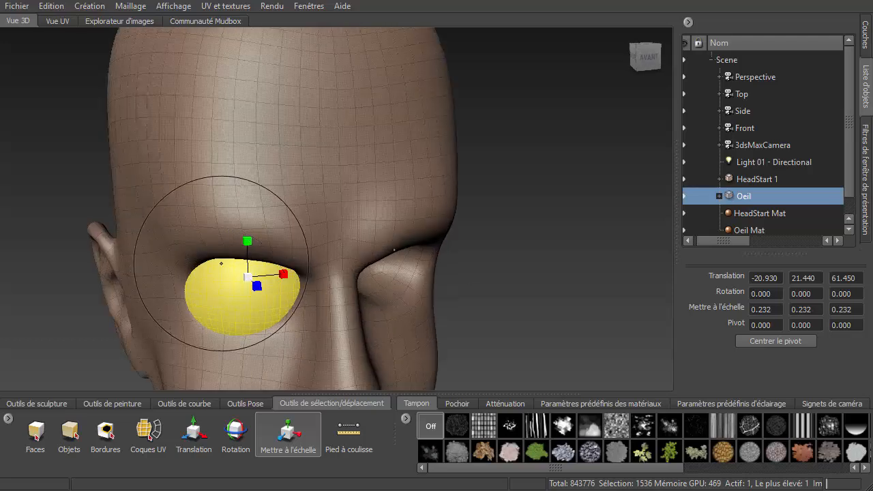
right_drag(235, 87, 183, 129)
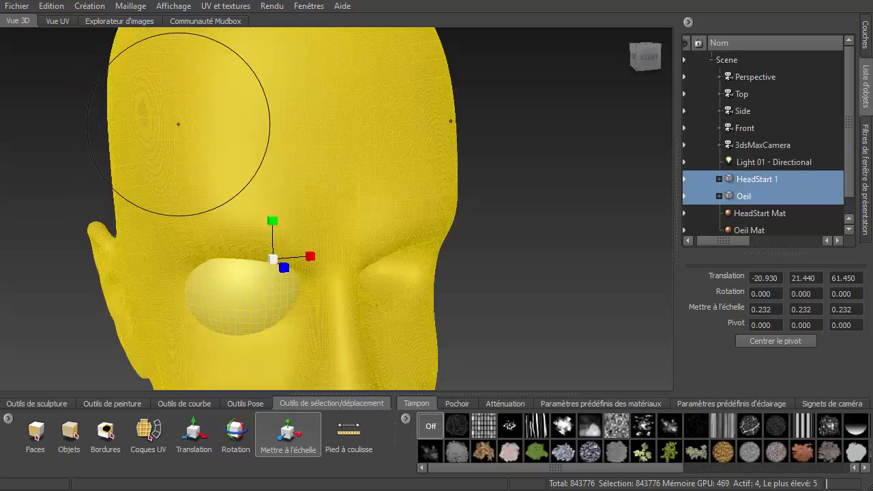
key(Page_Down)
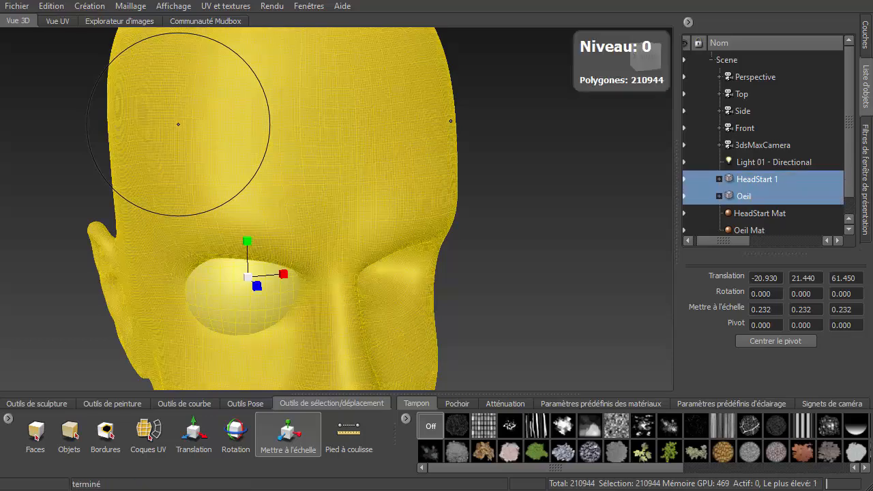
key(Page_Down)
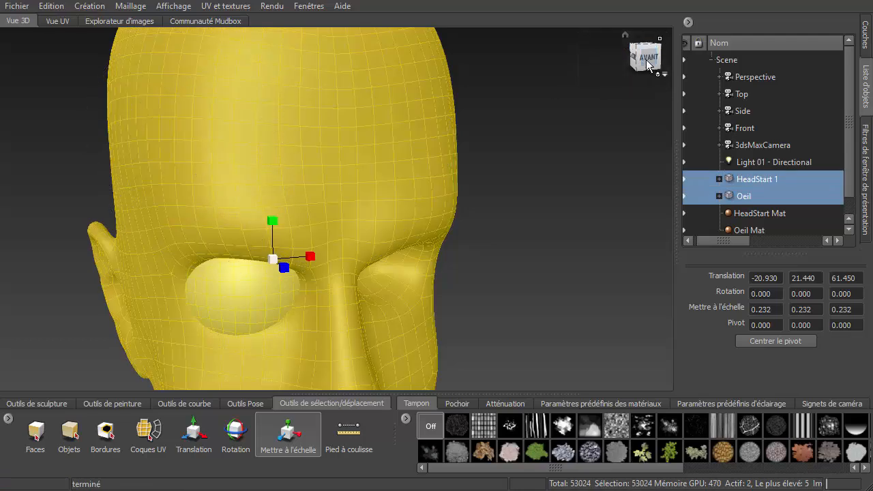
- Deselect the head model and make the Oeil sphere the only selected model
right_click(270, 141)
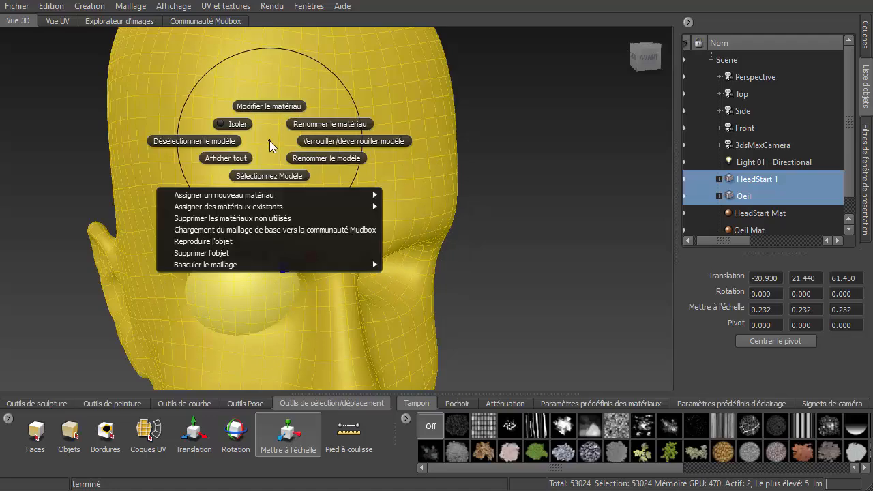
click(194, 147)
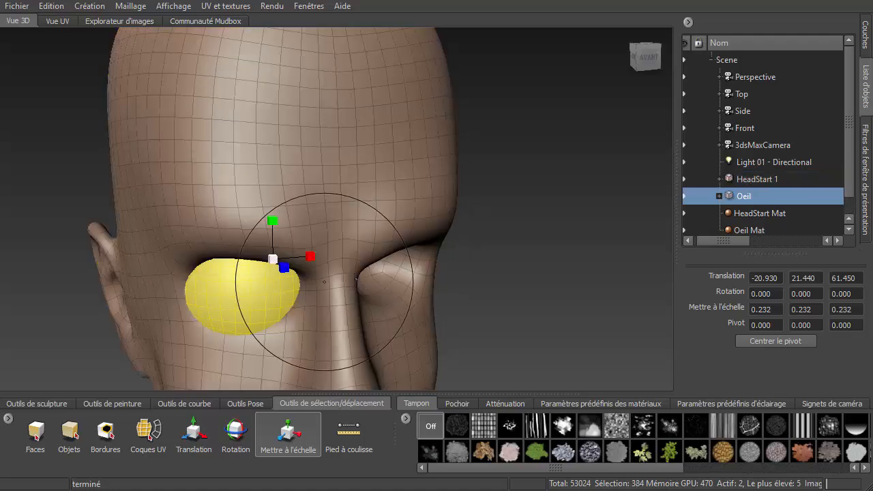
alt+drag(390, 297, 379, 275)
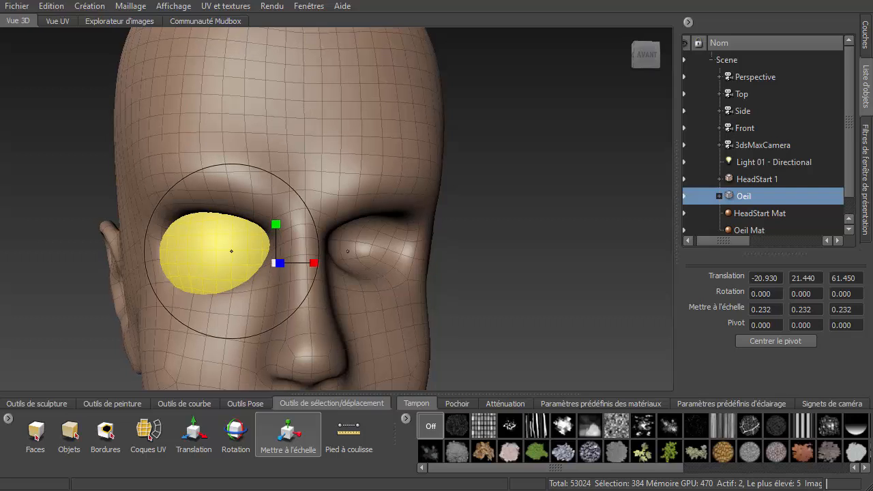
right_click(205, 246)
click(205, 281)
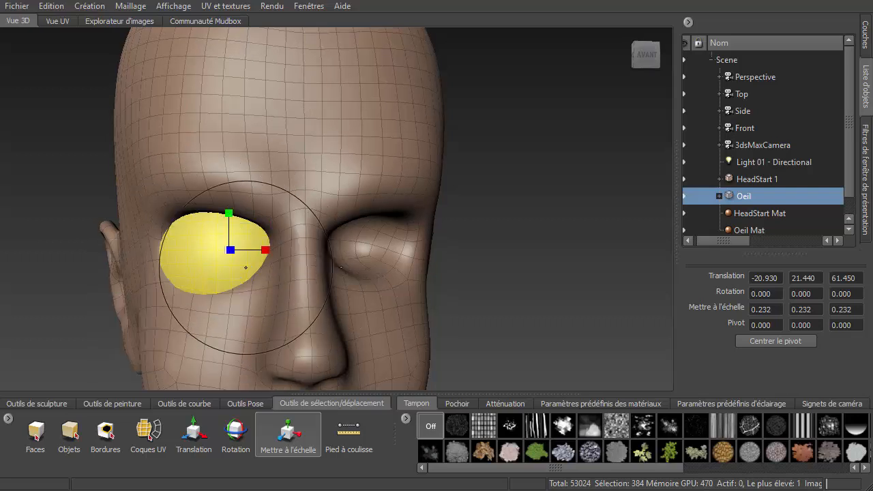
- Switch the viewport to an orthographic front view
click(665, 75)
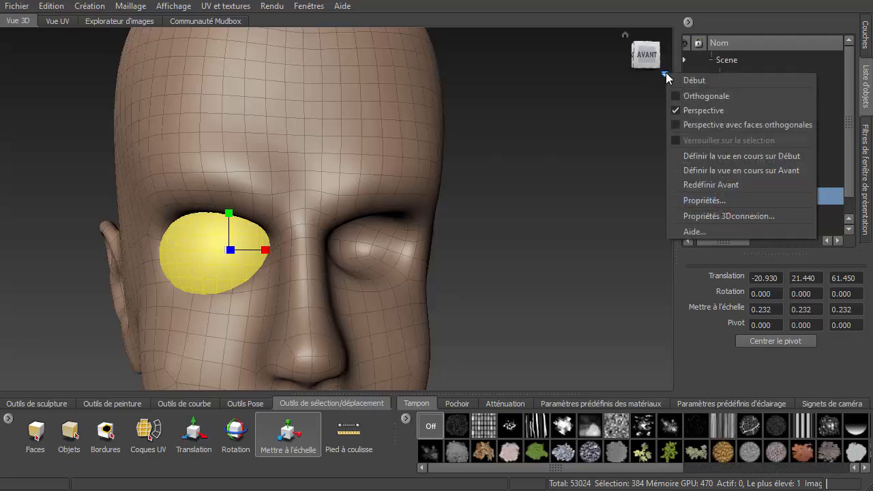
click(698, 98)
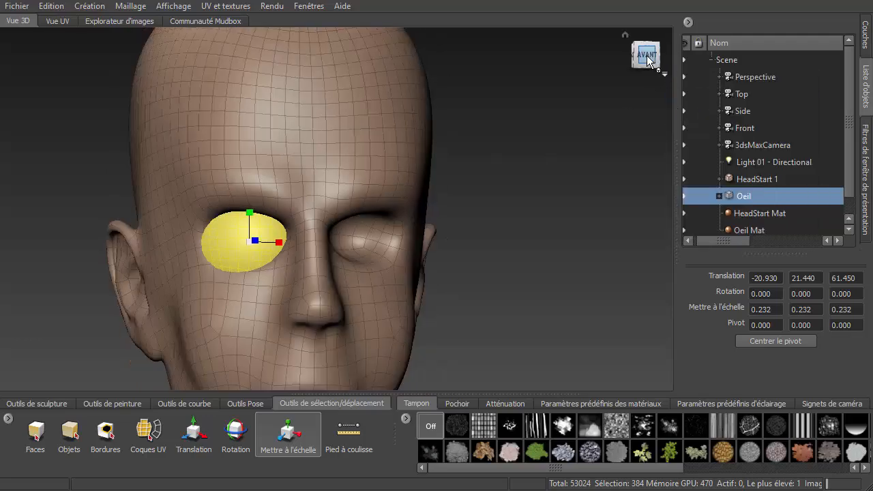
click(648, 56)
drag(264, 247, 258, 248)
key(ctrl+z)
key(ctrl+z)
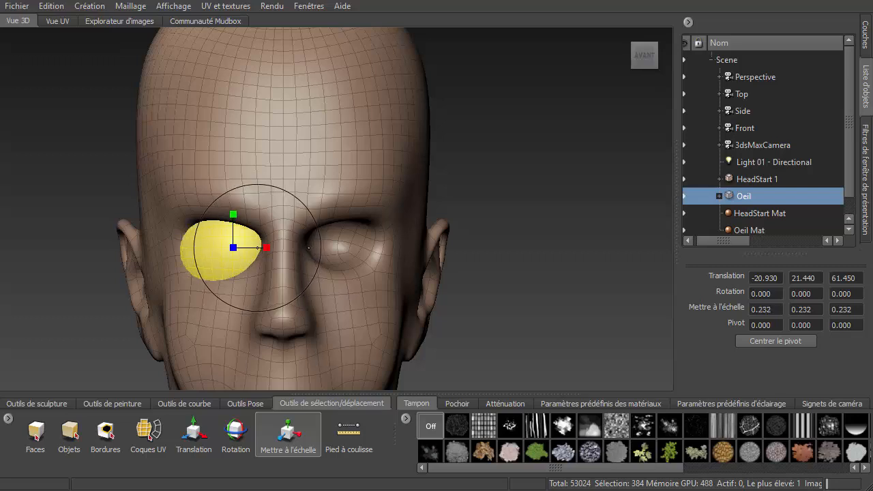
- Move the Oeil sphere to about -28.42 X and 67.57 Z, then scale it to about 0.166
click(206, 439)
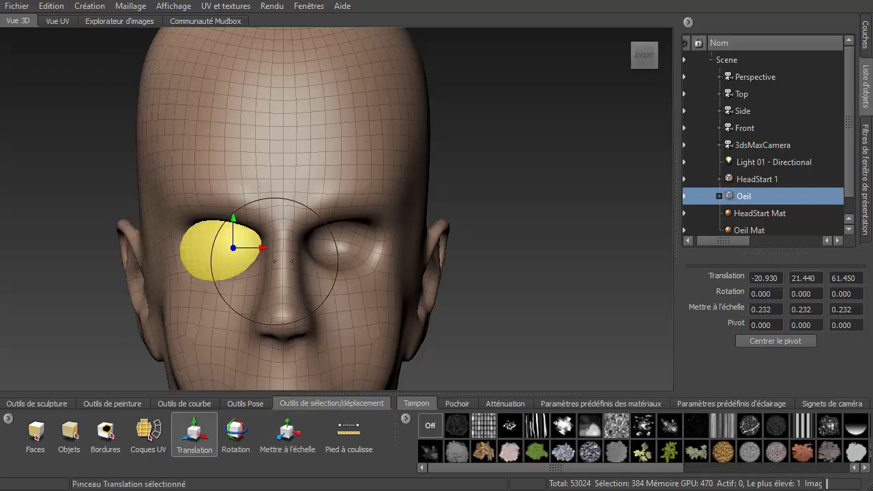
mouse_move(264, 247)
mouse_down()
mouse_move(245, 248)
mouse_move(273, 285)
mouse_move(328, 314)
mouse_up()
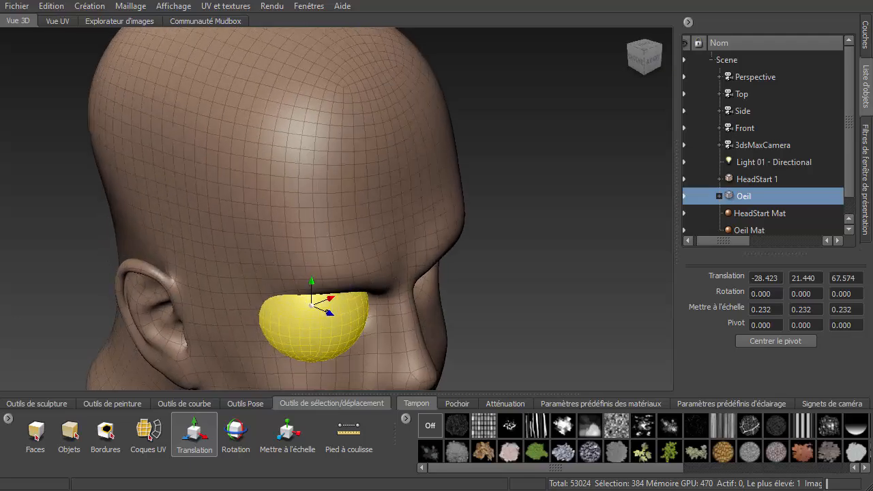
click(287, 433)
drag(311, 305, 307, 319)
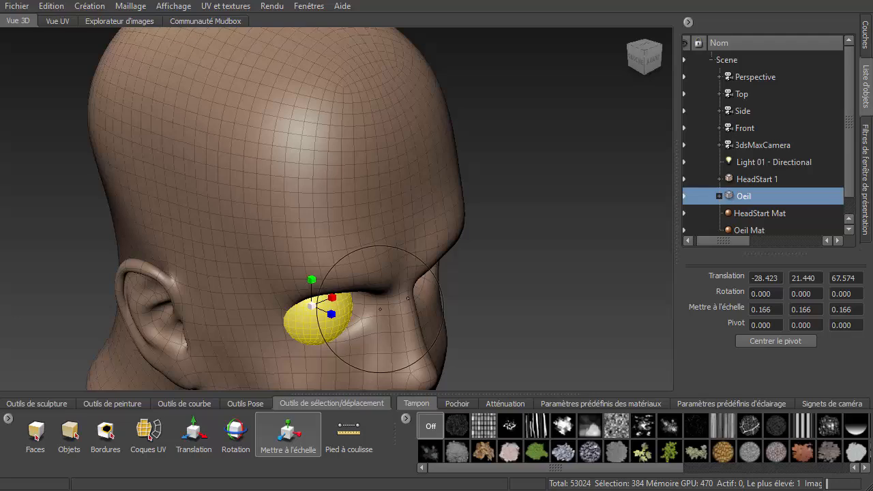
- Shift the Oeil sphere along X to about -22.24 to center it in the eye socket
alt+drag(375, 307, 273, 262)
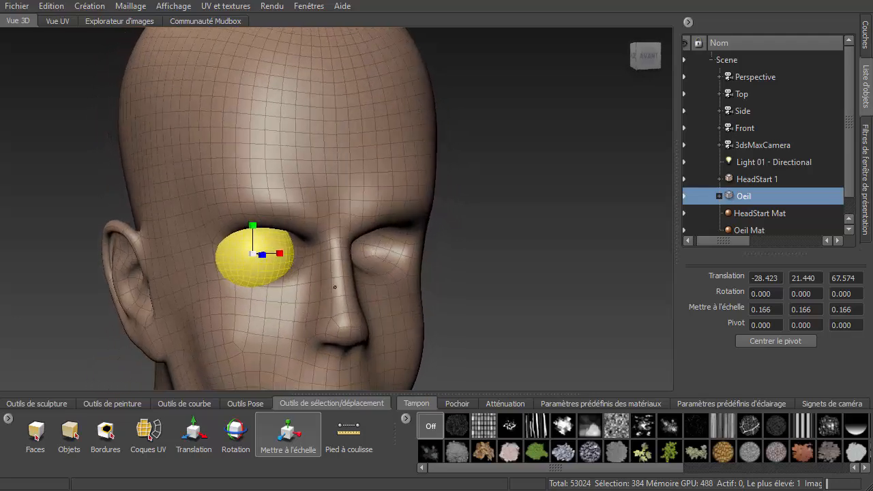
click(194, 434)
drag(279, 252, 318, 294)
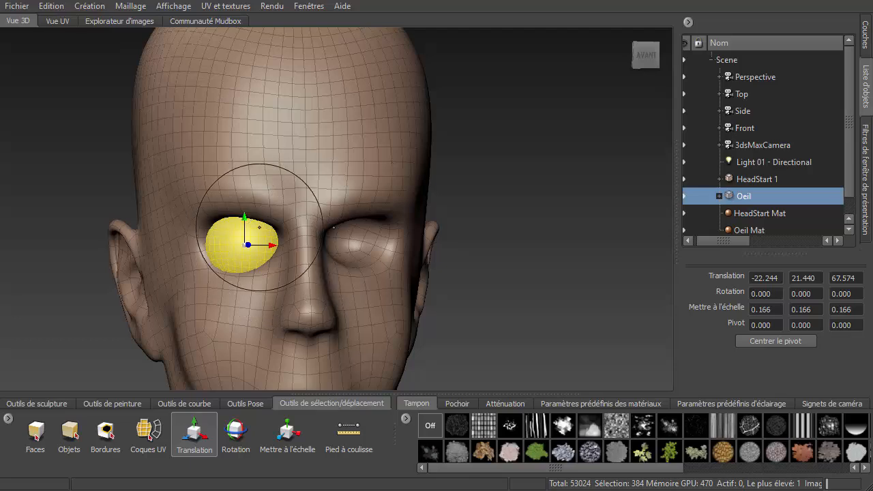
click(646, 56)
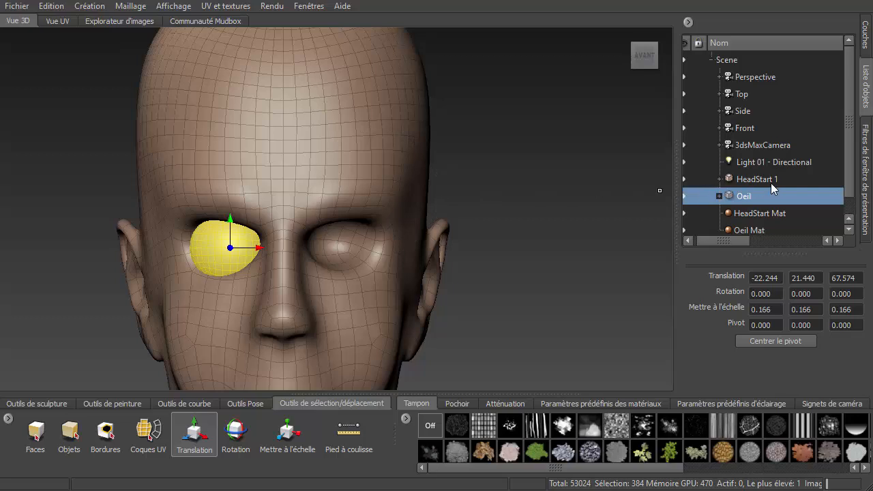
- Hide the head model so only the Oeil sphere remains visible in the viewport
click(684, 178)
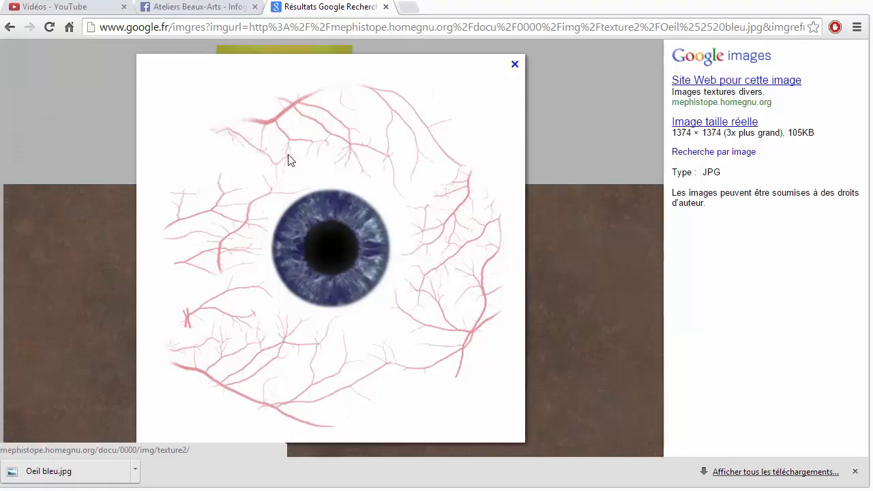
click(10, 28)
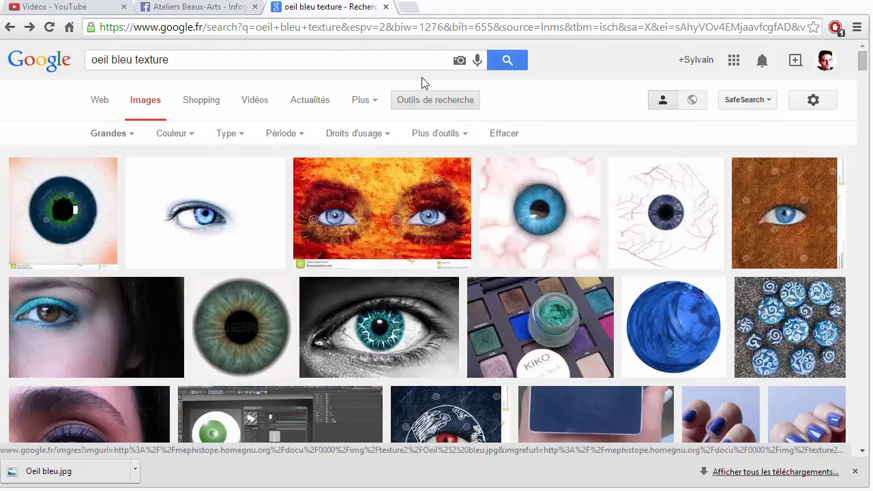
click(808, 3)
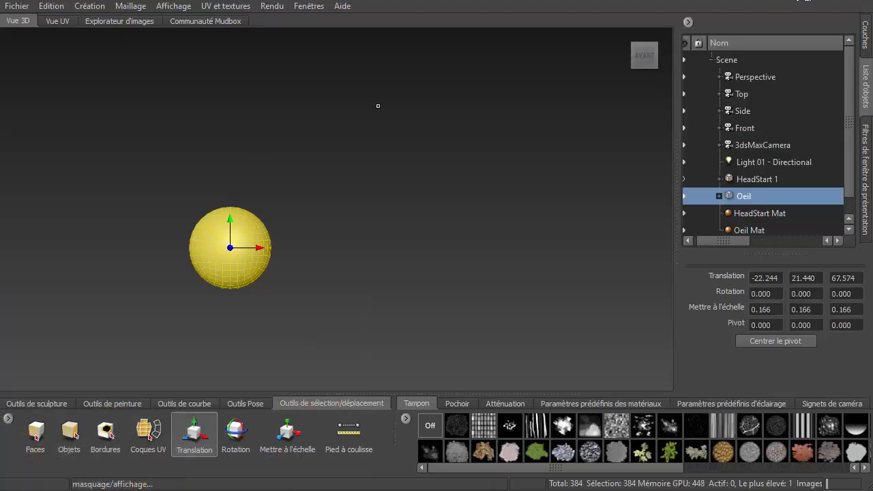
- Add the Oeil bleu.jpg image as a stencil and activate it on the viewport
click(460, 404)
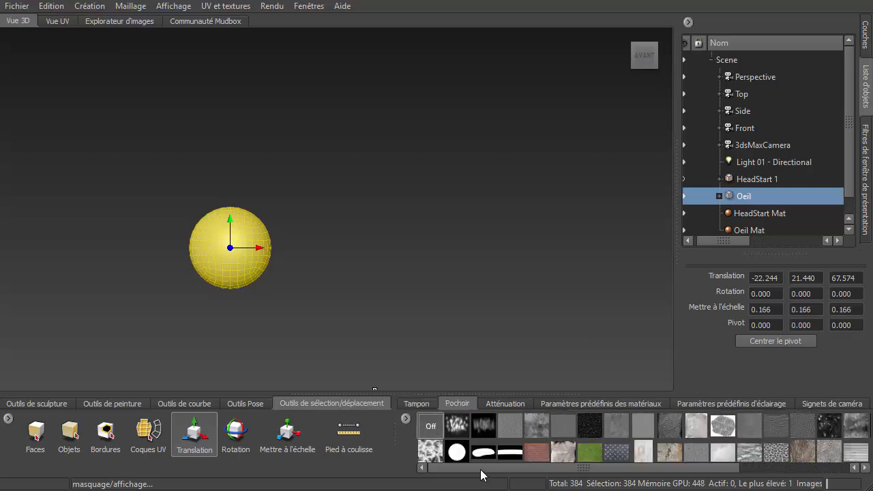
click(406, 417)
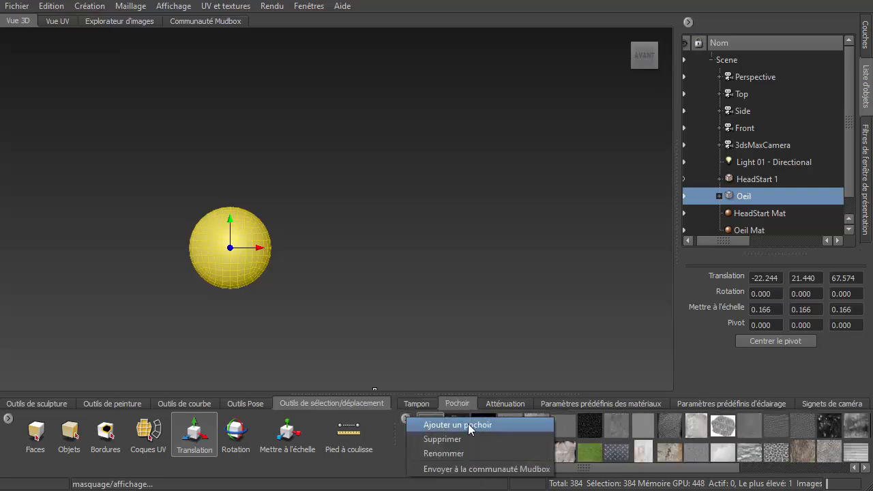
click(447, 428)
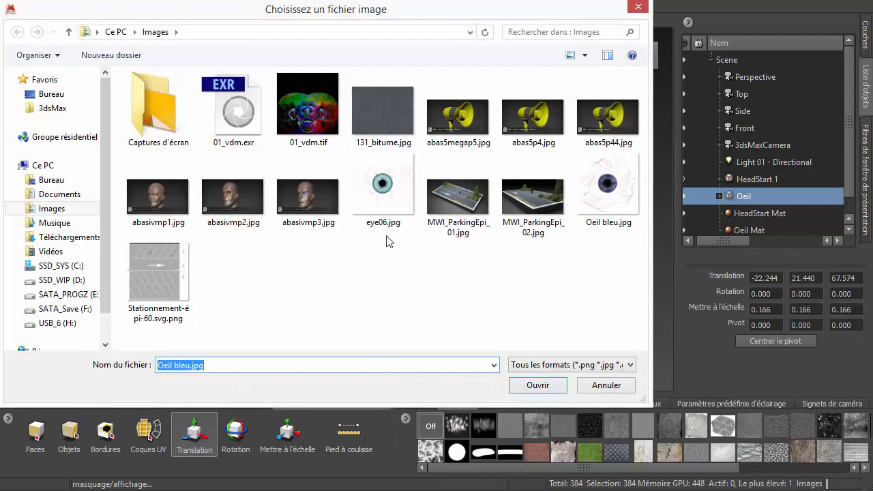
click(608, 196)
double_click(608, 195)
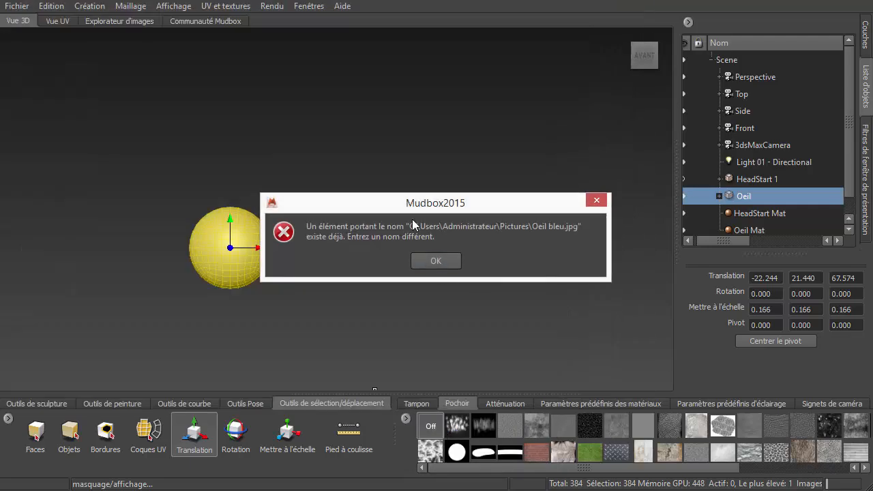
click(437, 262)
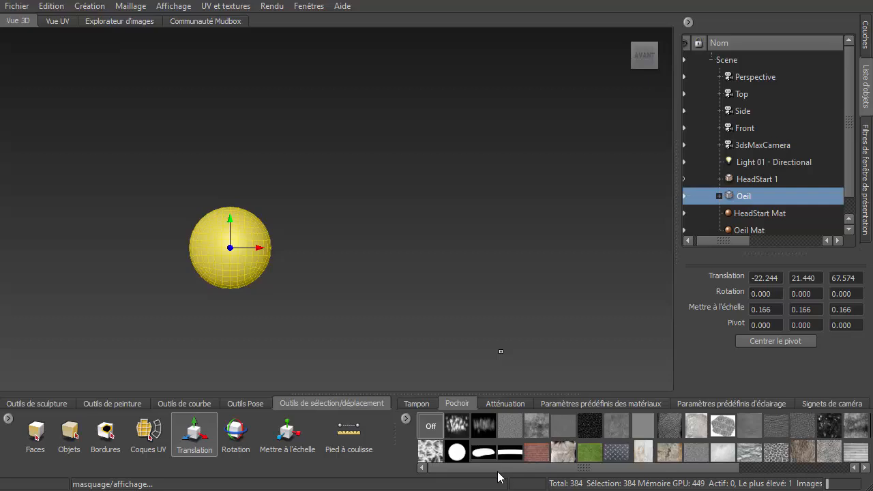
drag(482, 468, 608, 476)
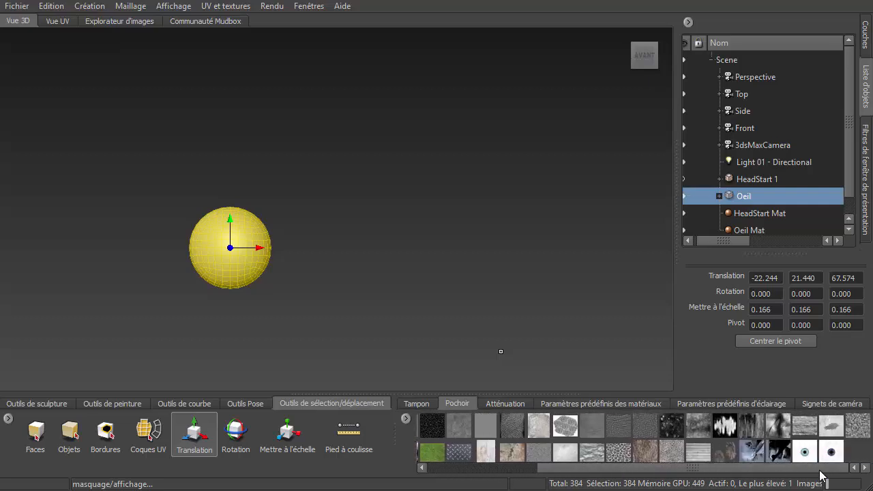
click(834, 453)
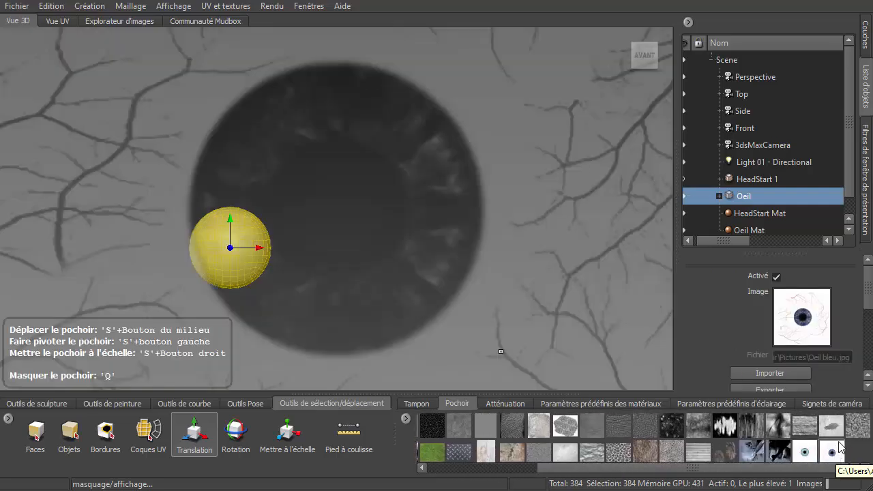
- Pick the Projection paint tool and move and scale the eye stencil so its iris sits centred on the sphere
click(134, 404)
click(72, 439)
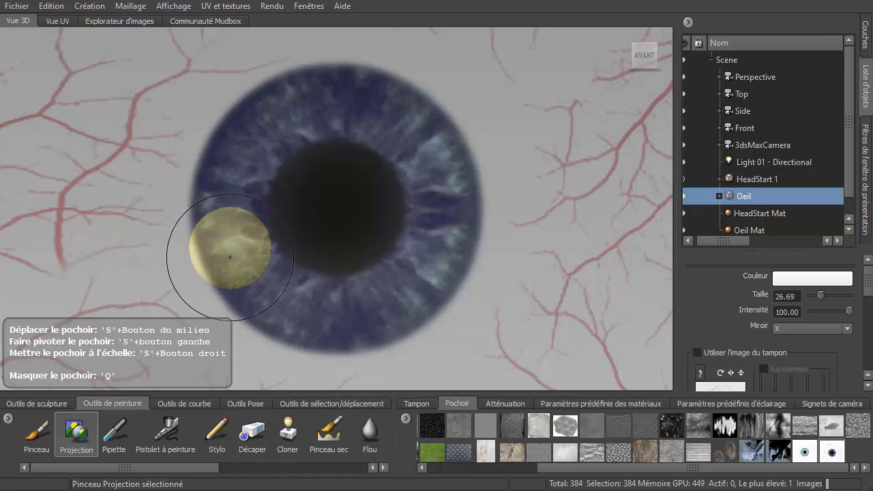
alt+middle_drag(230, 257, 288, 236)
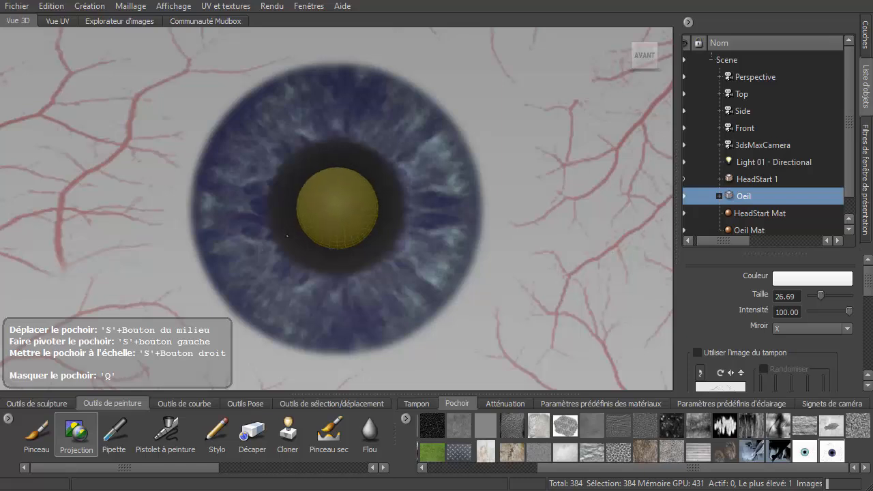
scroll(329, 208, up, 6)
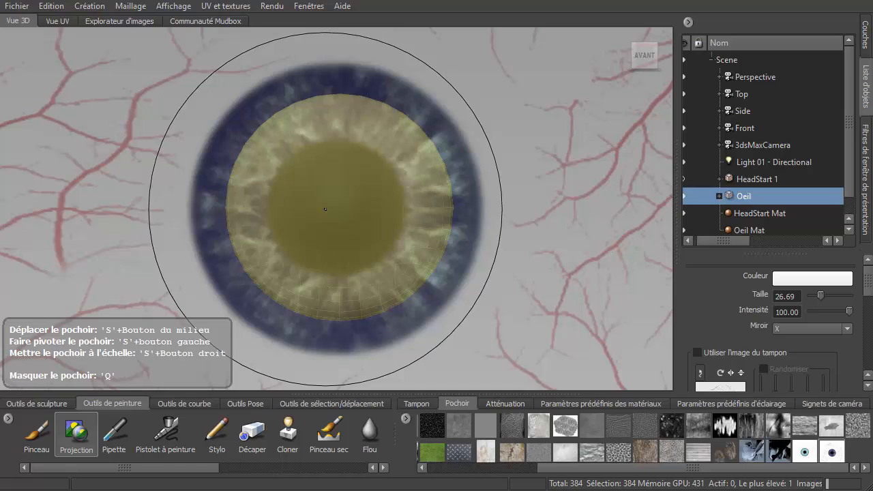
scroll(326, 209, up, 2)
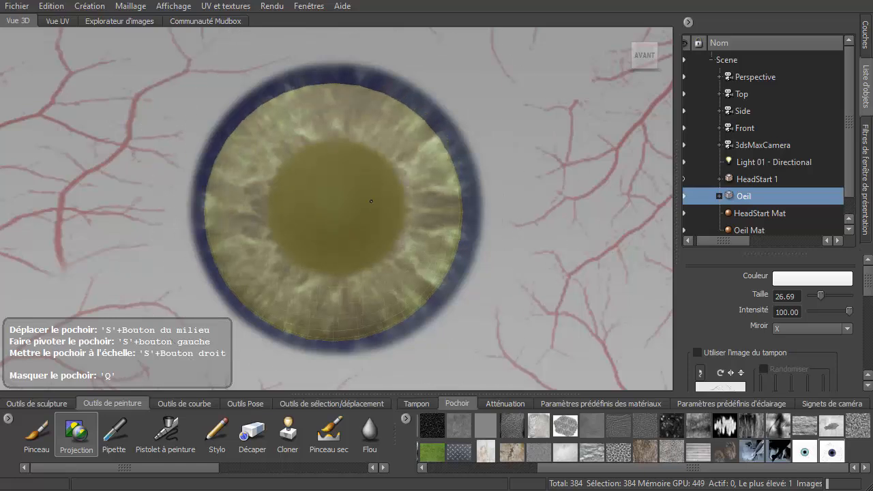
alt+middle_drag(371, 201, 373, 199)
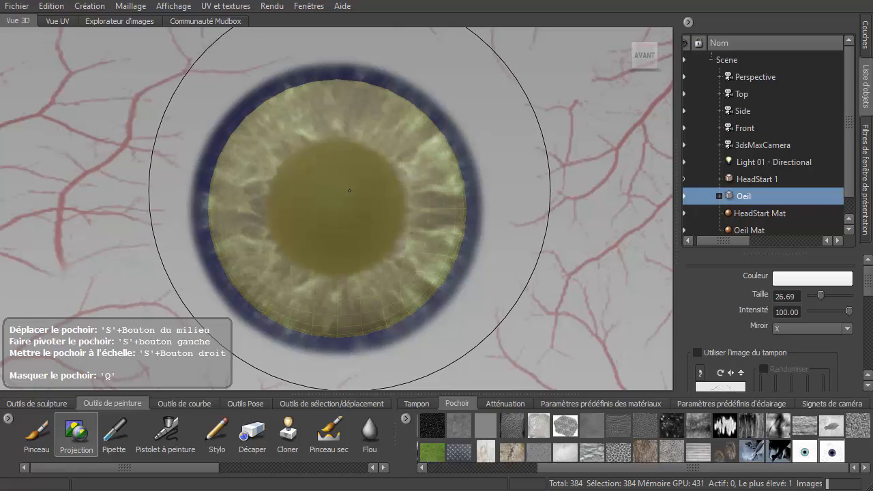
mouse_move(345, 189)
right_down()
mouse_move(314, 219)
mouse_move(595, 83)
mouse_move(552, 103)
right_up()
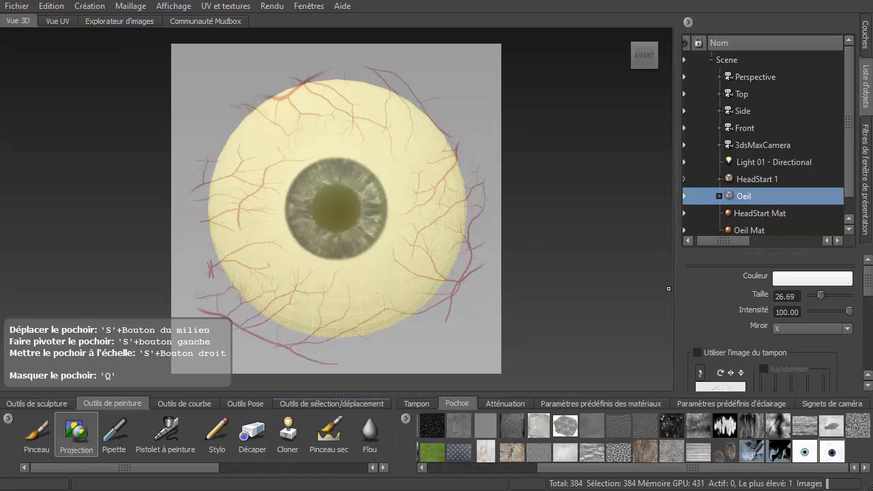
- Propagate the stencil onto the sphere from the camera, creating Paint Layer 1 at 2048 in TIFF on the Diffus channel
drag(869, 292, 857, 362)
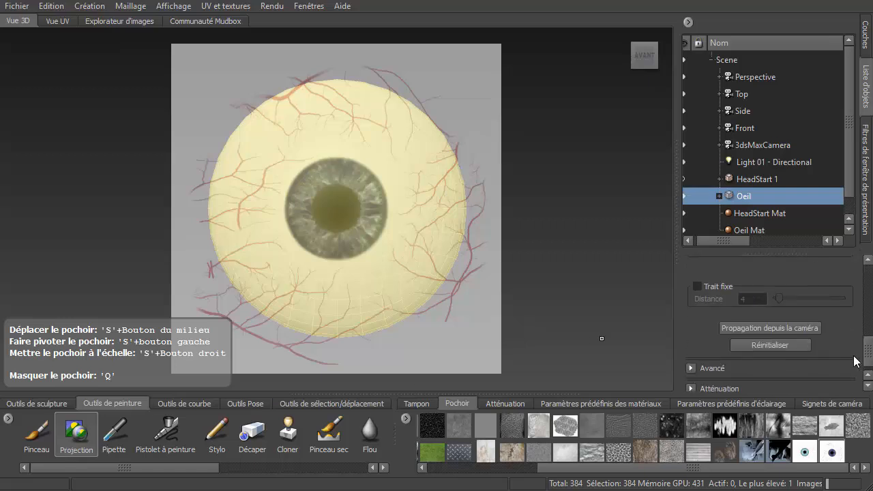
click(764, 328)
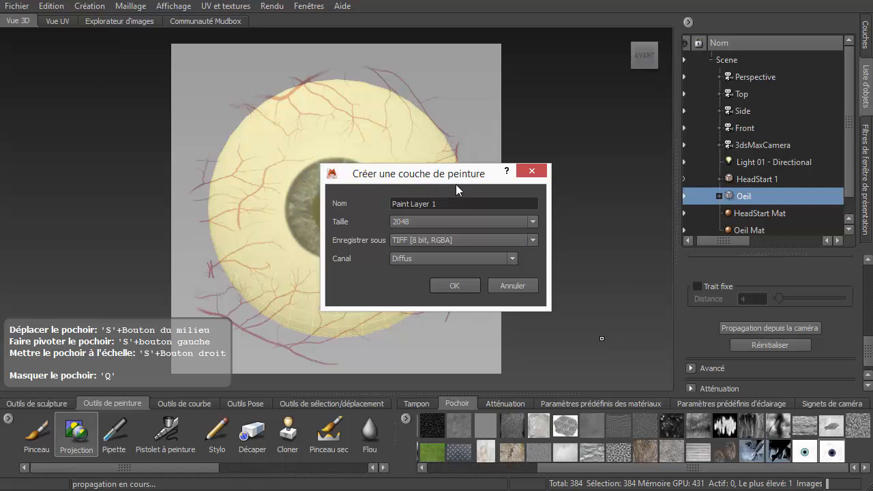
click(453, 286)
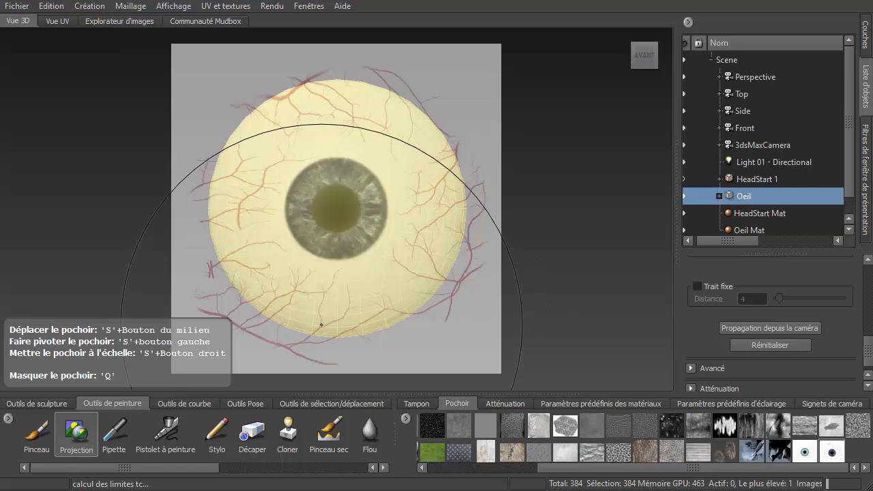
- Toggle the stencil, reselect the Oeil bleu stencil and propagate it from the camera again
key(q)
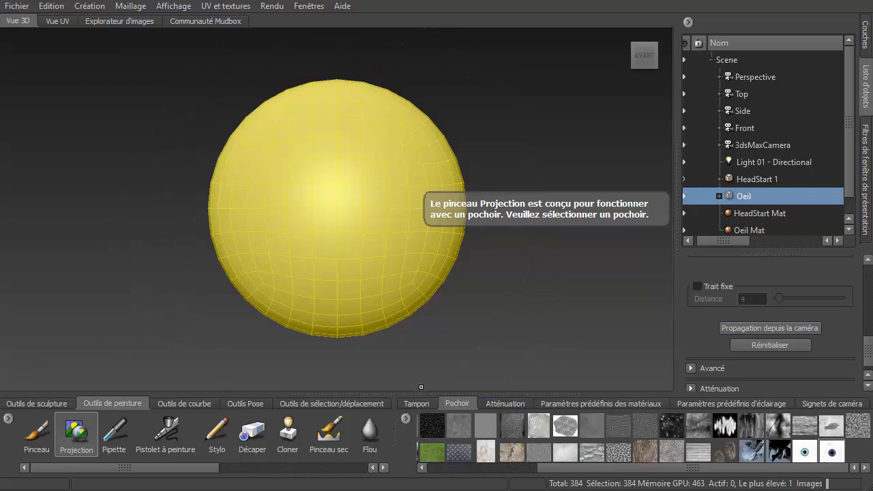
click(829, 455)
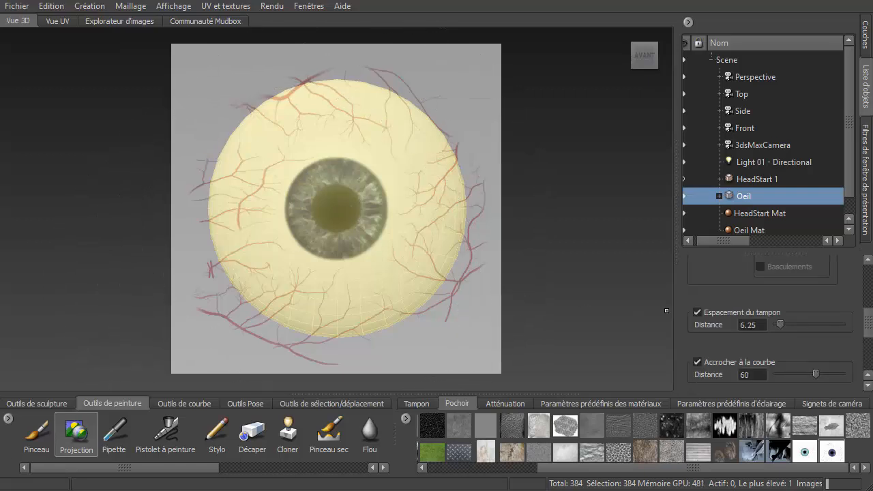
scroll(869, 319, down, 3)
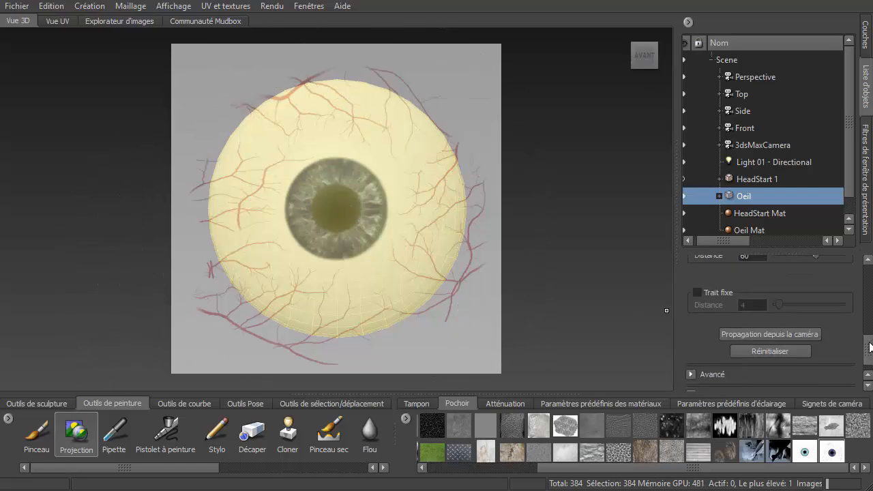
click(765, 333)
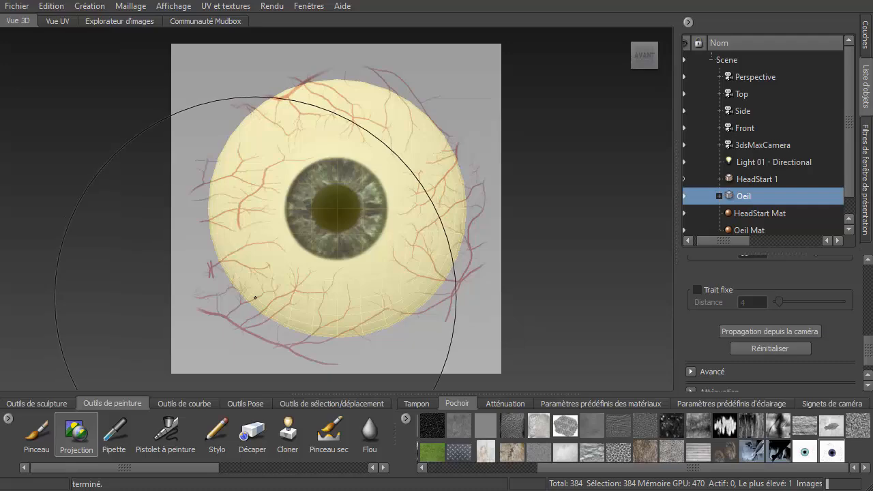
- Hide the stencil and deselect the eye model
key(q)
right_click(341, 215)
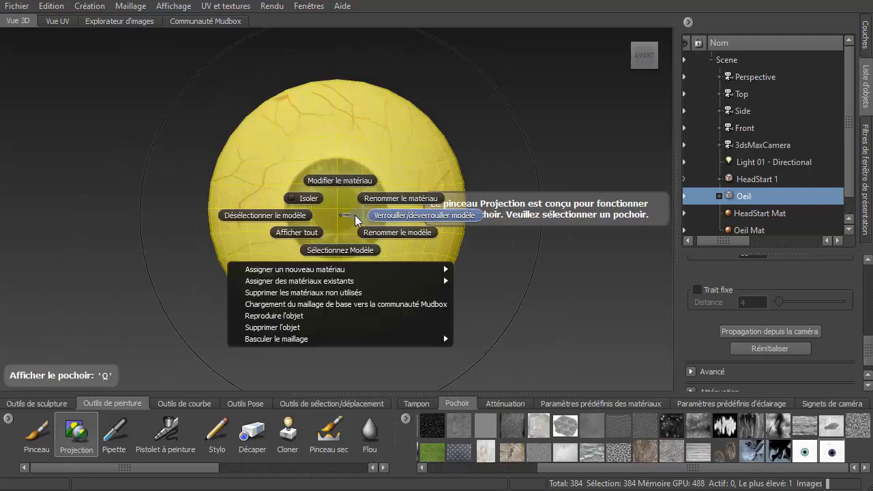
click(288, 215)
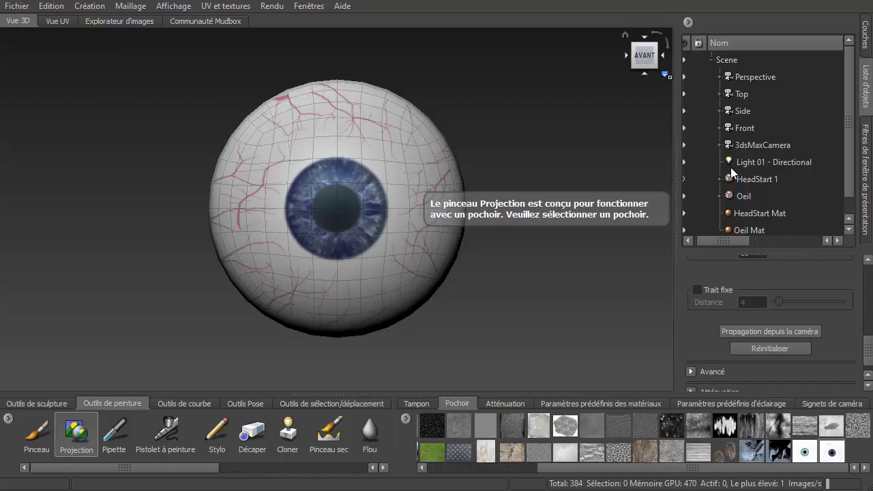
- Unhide the head model and bring it back to a front view with the painted eye in its socket
click(685, 179)
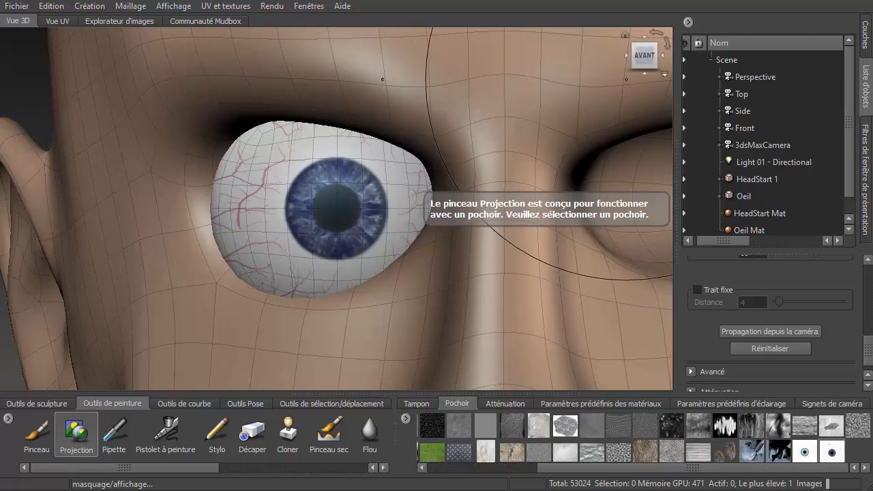
drag(660, 60, 707, 66)
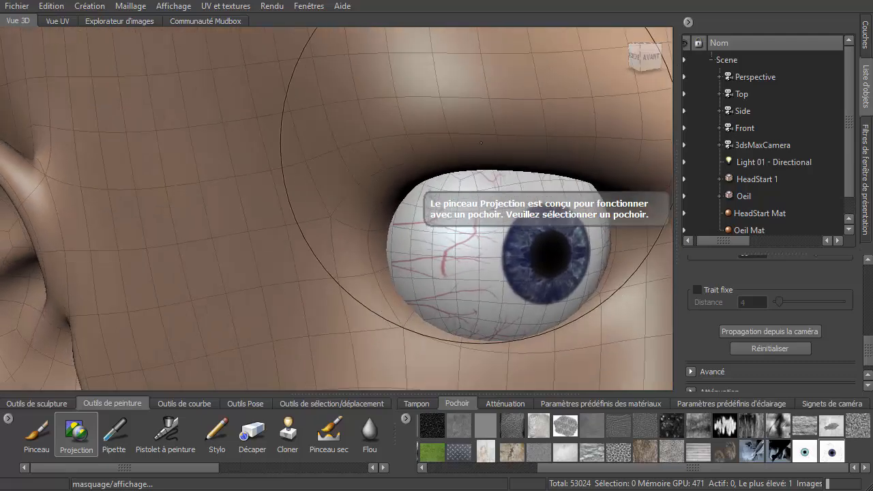
scroll(471, 154, down, 8)
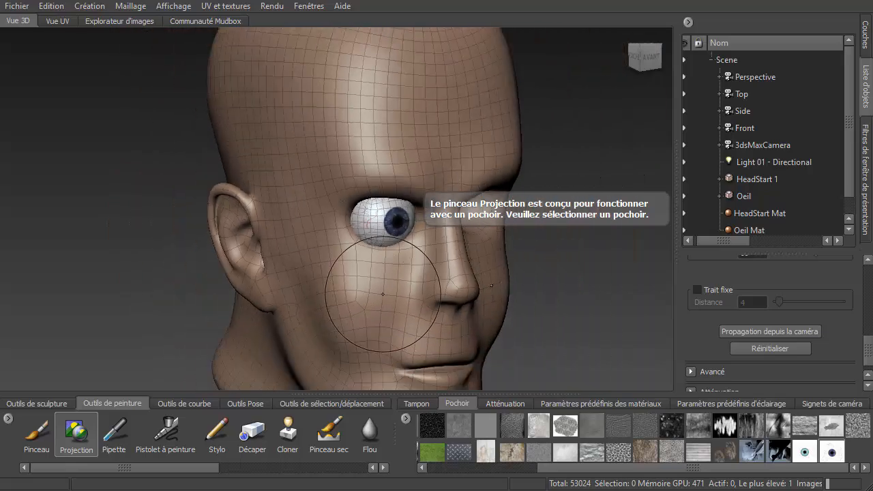
mouse_move(385, 294)
alt+mouse_down()
mouse_move(474, 286)
mouse_move(321, 285)
alt+mouse_up()
alt+drag(324, 290, 331, 293)
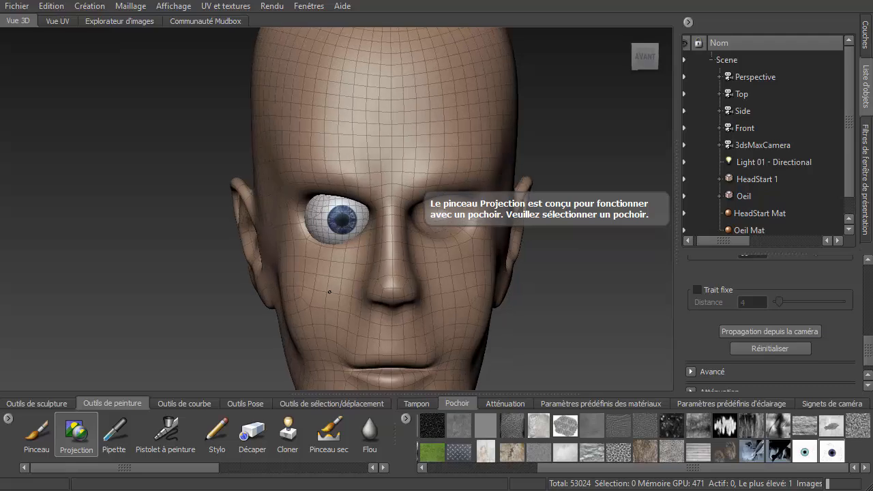
- Save the scene under a new name as visage05.mud
click(16, 6)
click(60, 62)
click(232, 224)
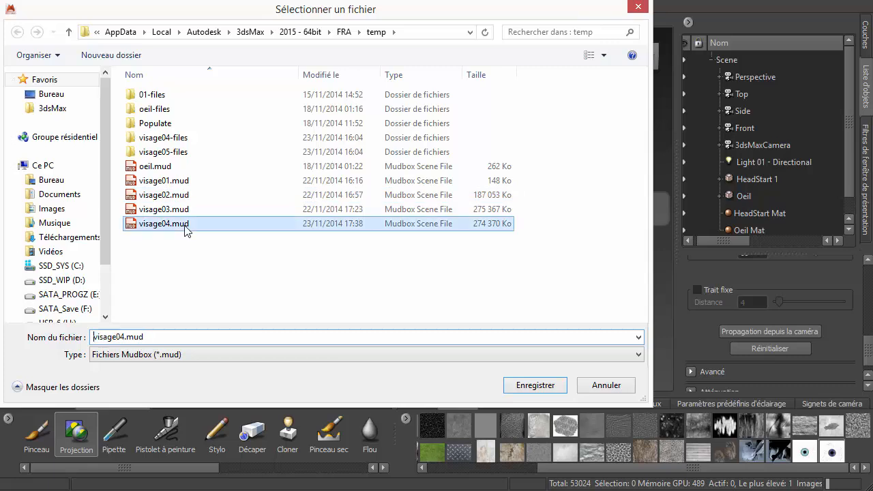
double_click(125, 336)
click(126, 336)
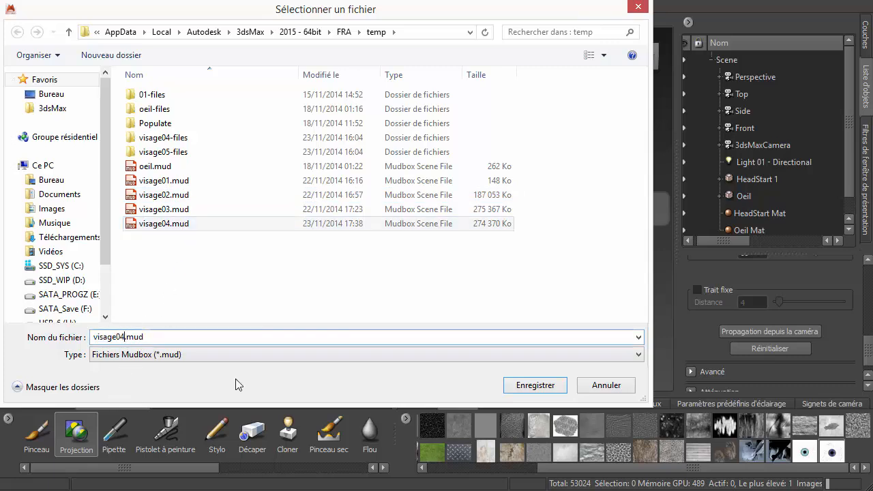
key(BackSpace)
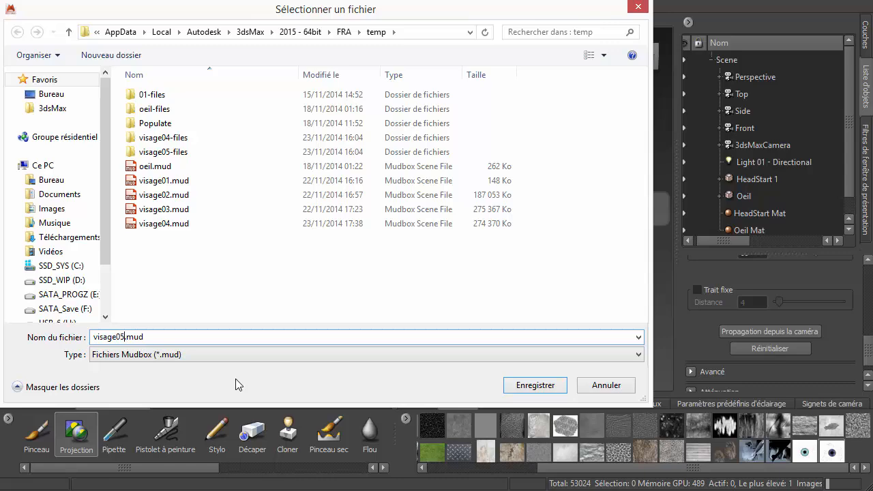
key(Return)
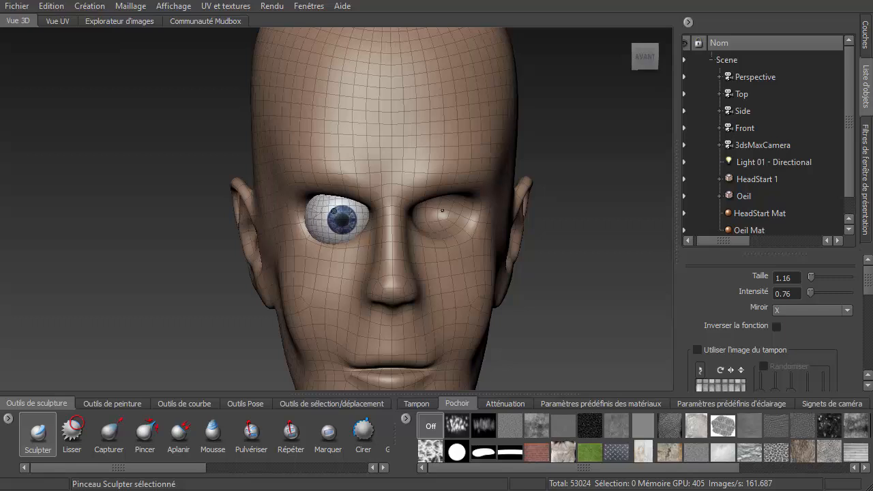
- Select the painted eye model and duplicate it
right_click(335, 213)
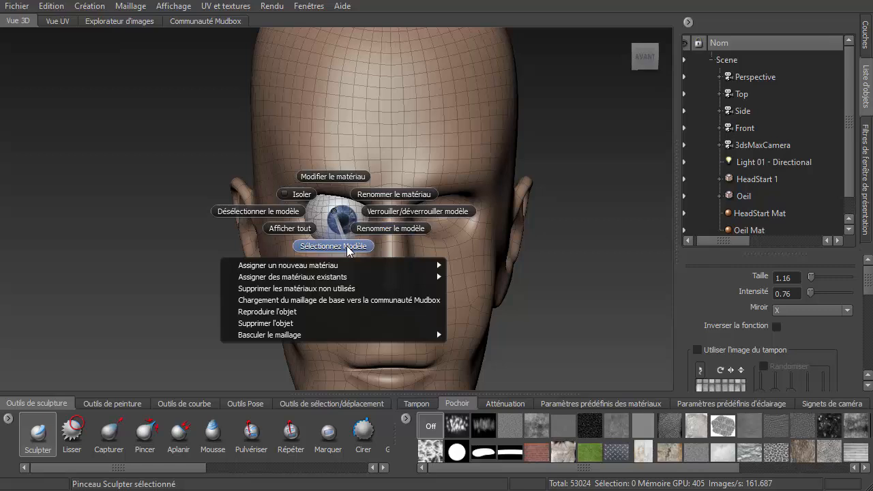
click(335, 246)
right_click(337, 222)
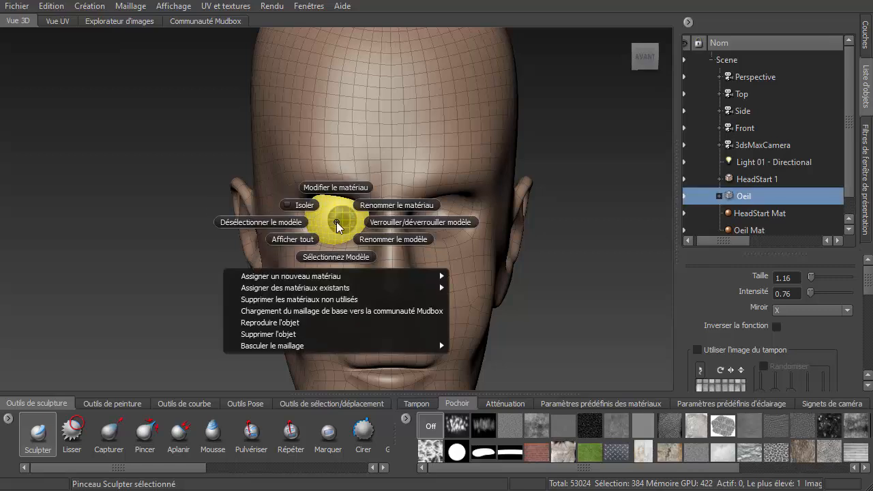
click(292, 324)
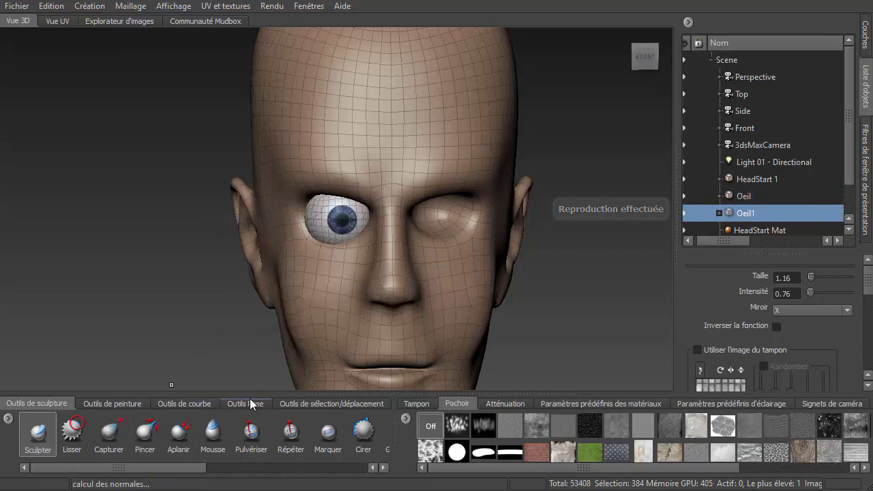
- Move the duplicated eye into the empty eye socket with the Translation tool, to an X position of about 22.5
click(309, 402)
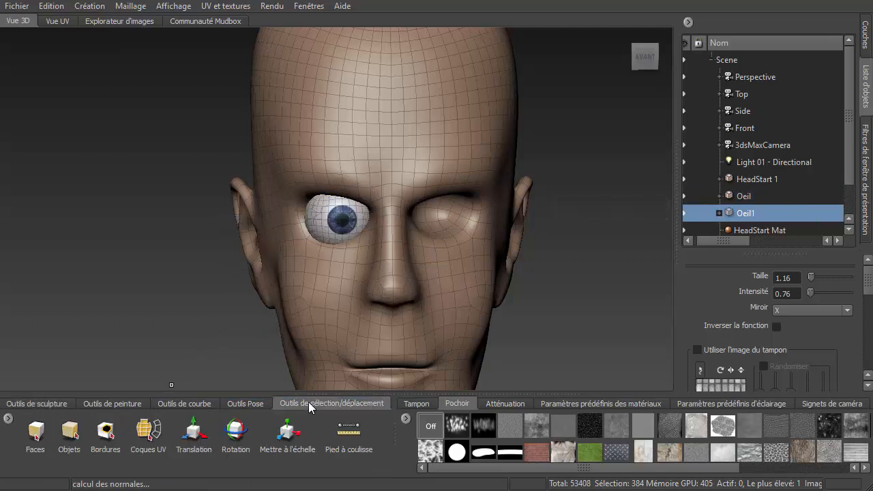
click(193, 431)
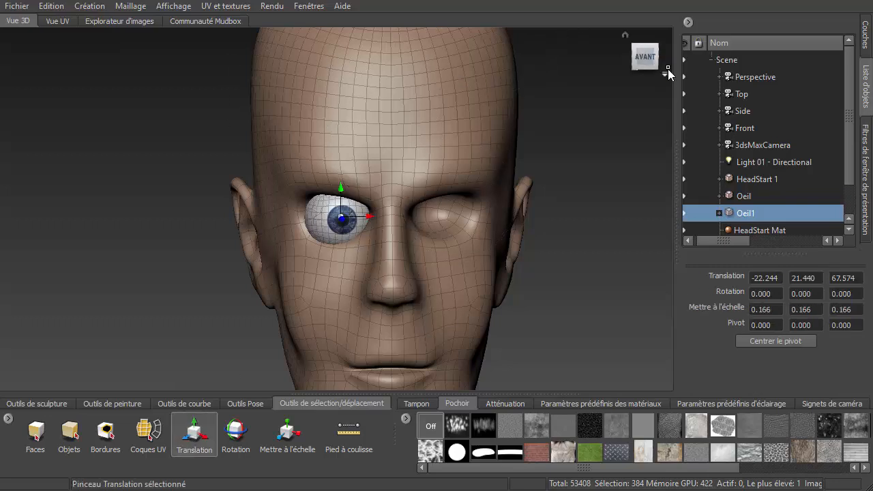
click(666, 73)
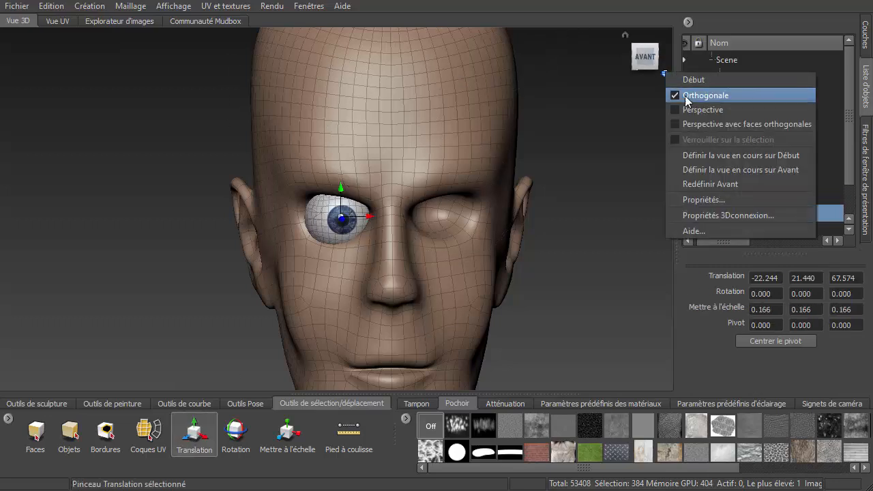
click(687, 97)
click(646, 63)
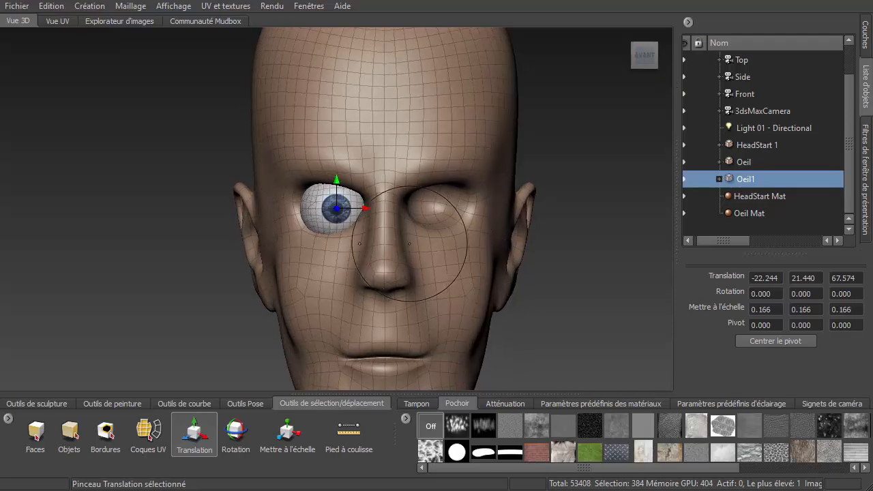
scroll(405, 225, up, 5)
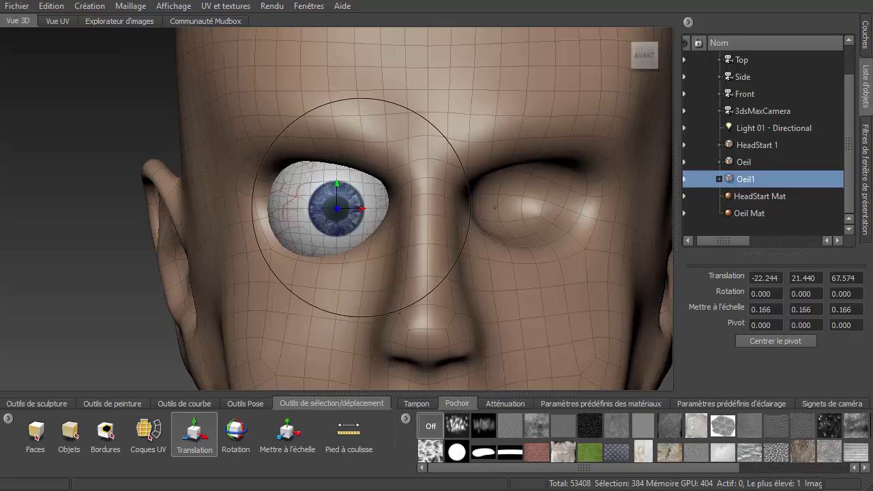
mouse_move(357, 219)
mouse_down()
mouse_move(462, 221)
mouse_move(578, 244)
mouse_up()
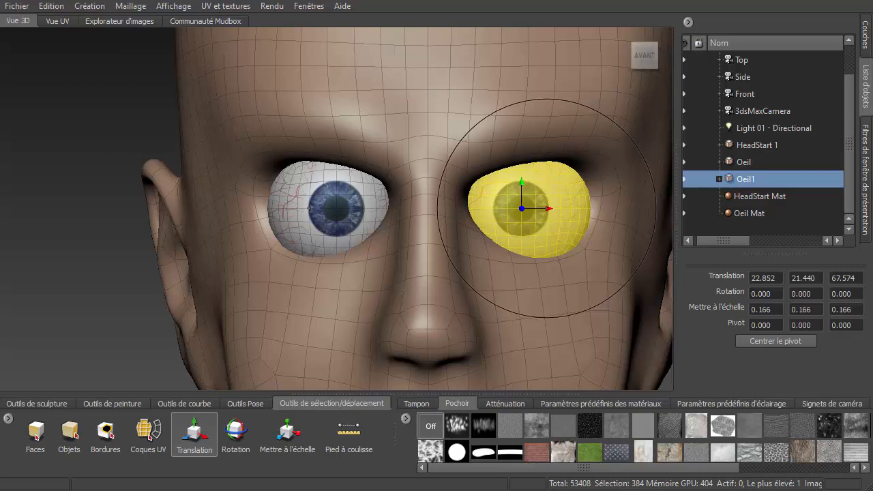
drag(547, 208, 545, 209)
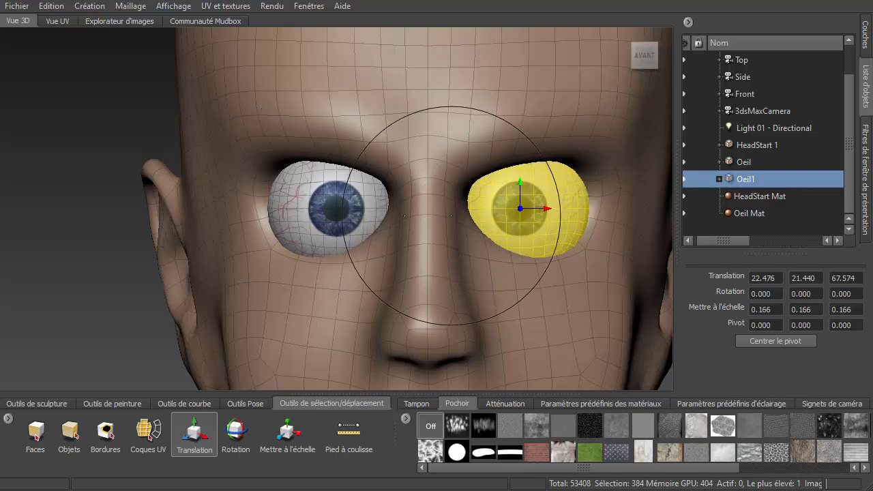
- Select both eye models and freeze the selection
right_click(570, 206)
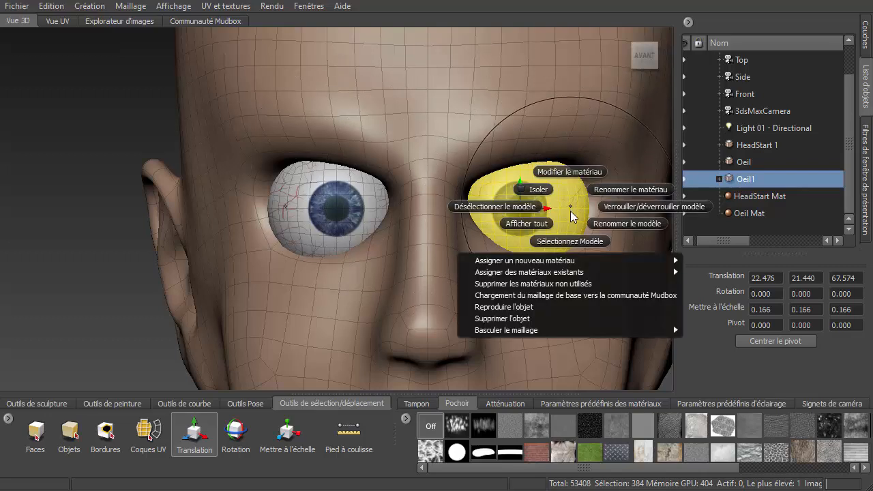
right_click(333, 210)
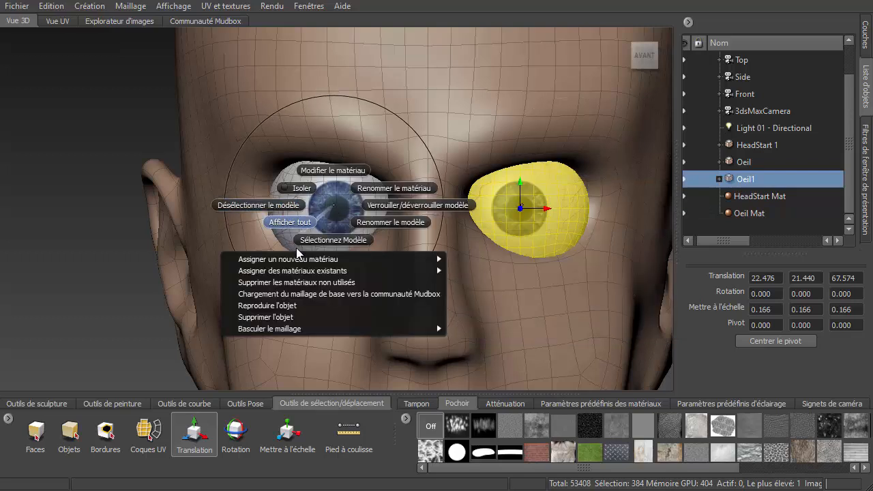
click(341, 240)
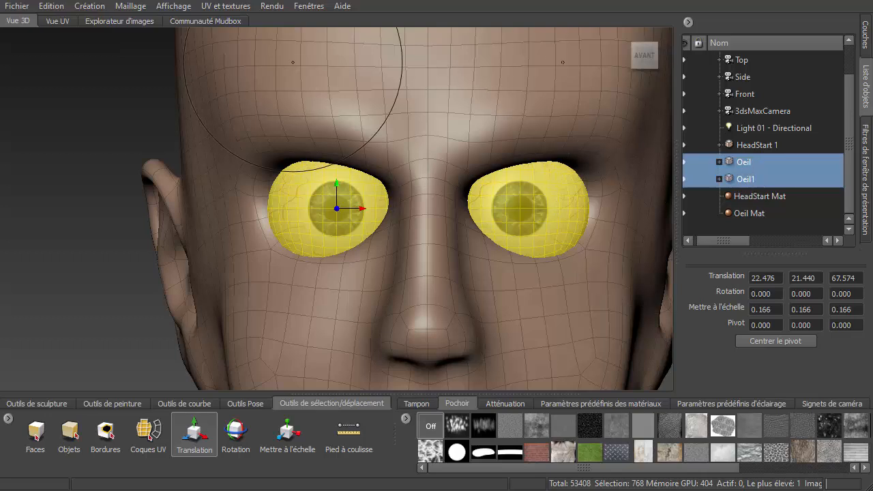
click(51, 6)
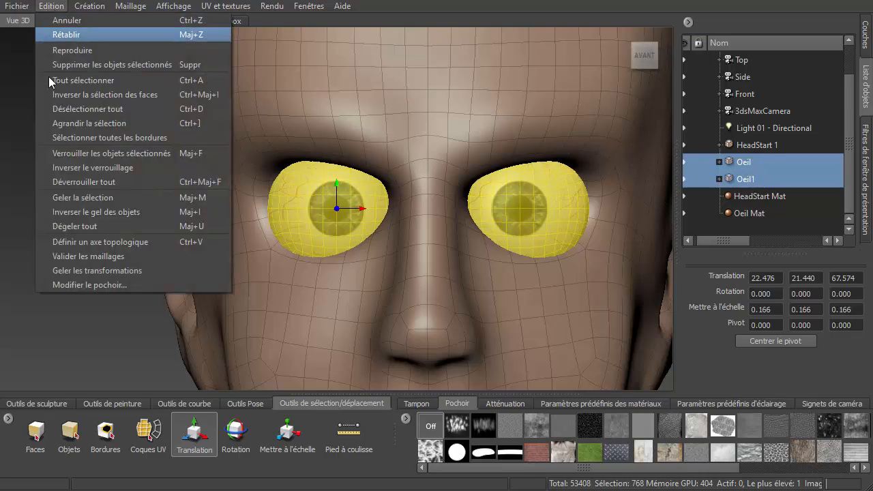
click(107, 198)
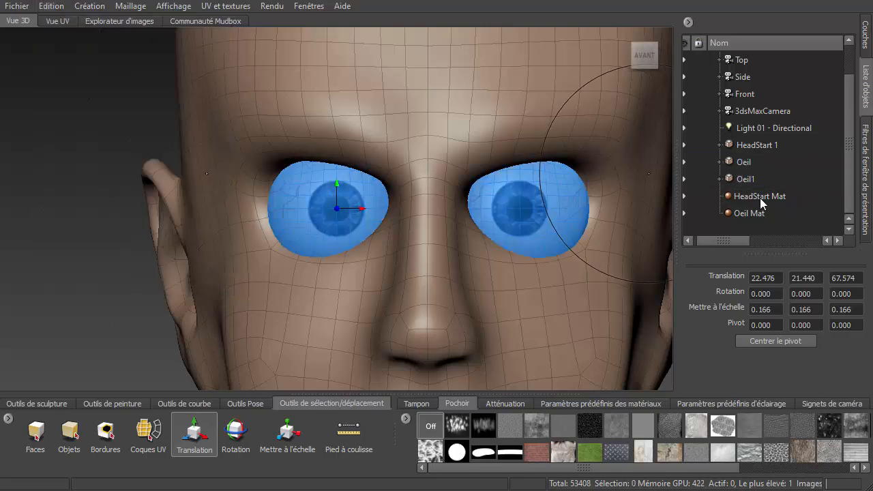
click(754, 146)
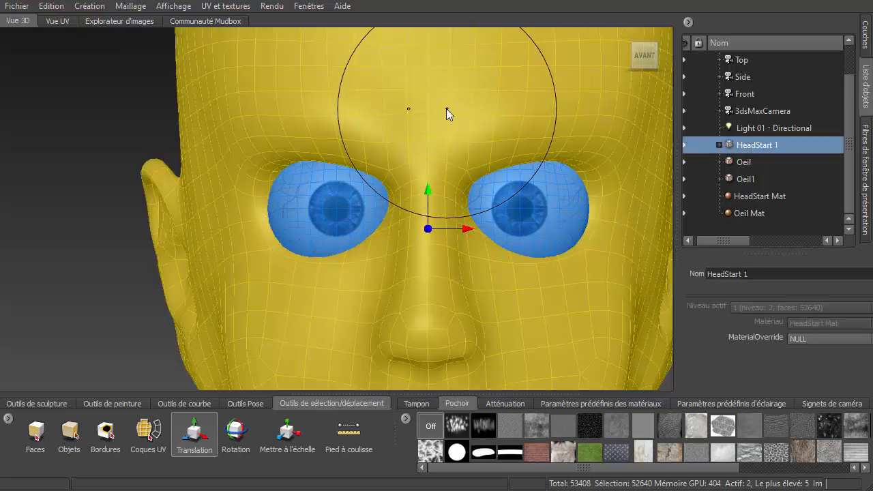
right_drag(446, 108, 397, 114)
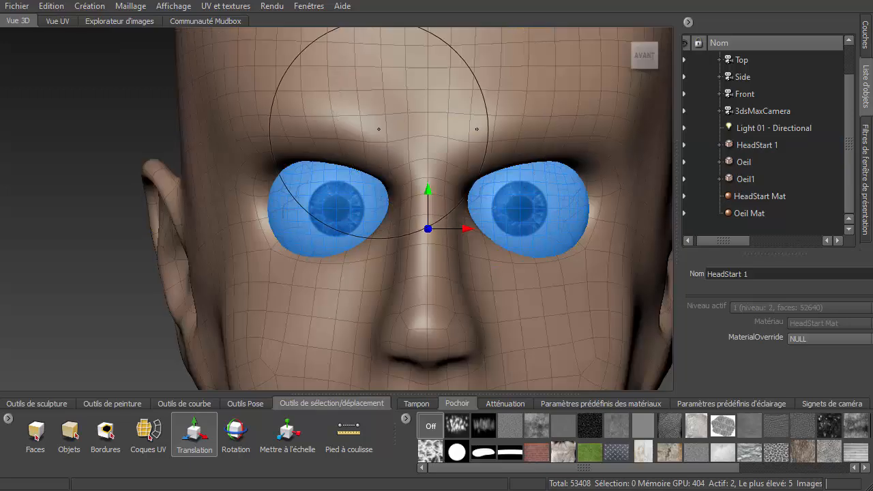
drag(467, 228, 429, 228)
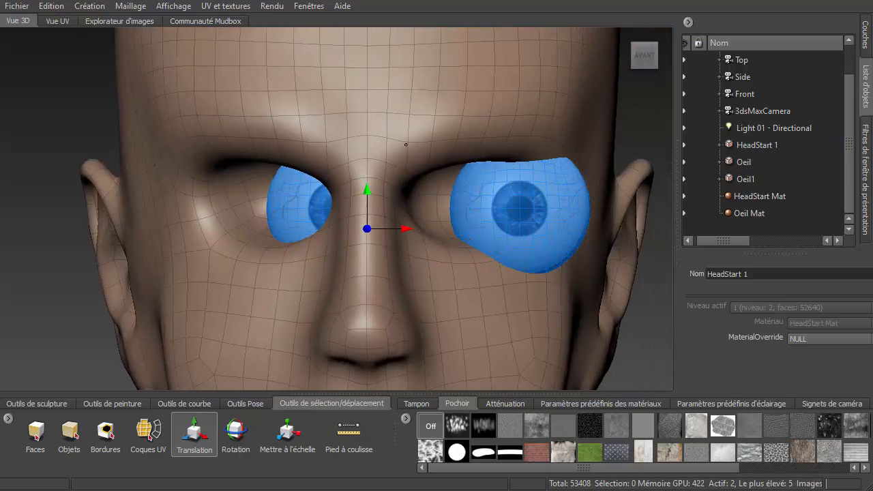
key(ctrl+z)
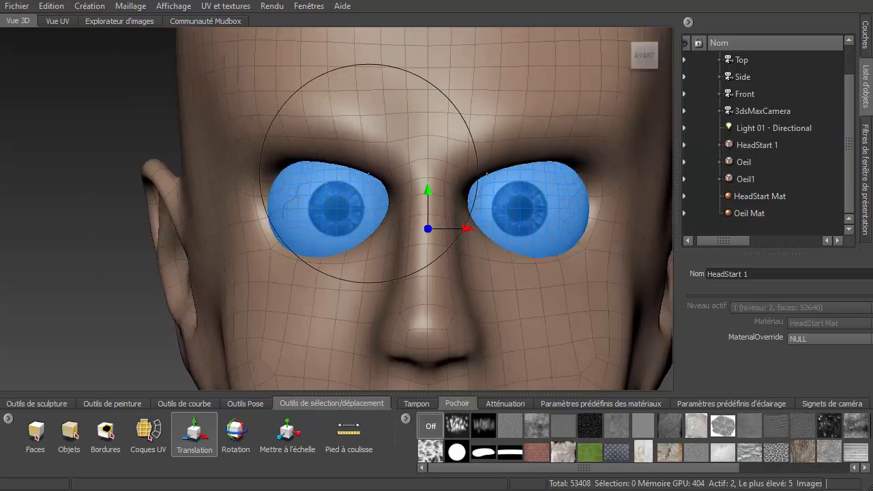
- Return to perspective view and pick the Sculpt brush, enlarging its size to about 6
alt+drag(324, 195, 380, 208)
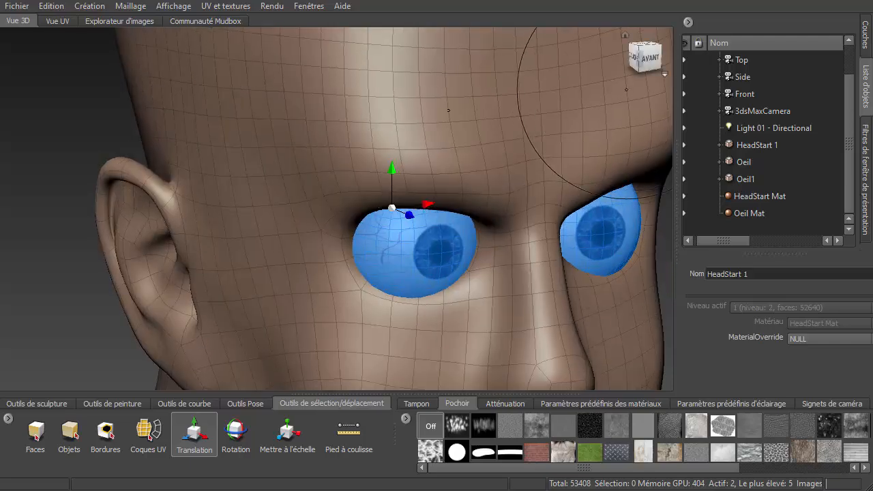
click(665, 73)
click(694, 114)
alt+right_drag(561, 198, 473, 198)
mouse_move(516, 271)
alt+mouse_down()
mouse_move(488, 276)
mouse_move(539, 277)
mouse_move(532, 273)
alt+mouse_up()
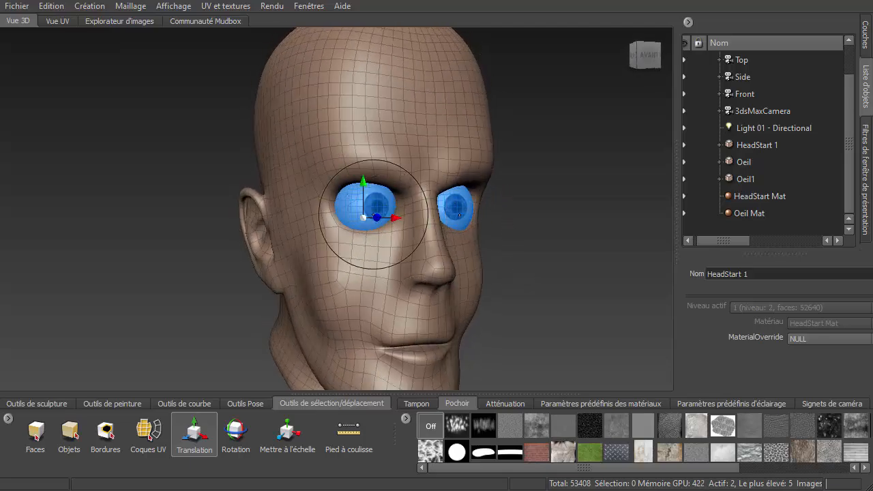
scroll(373, 216, up, 3)
click(46, 403)
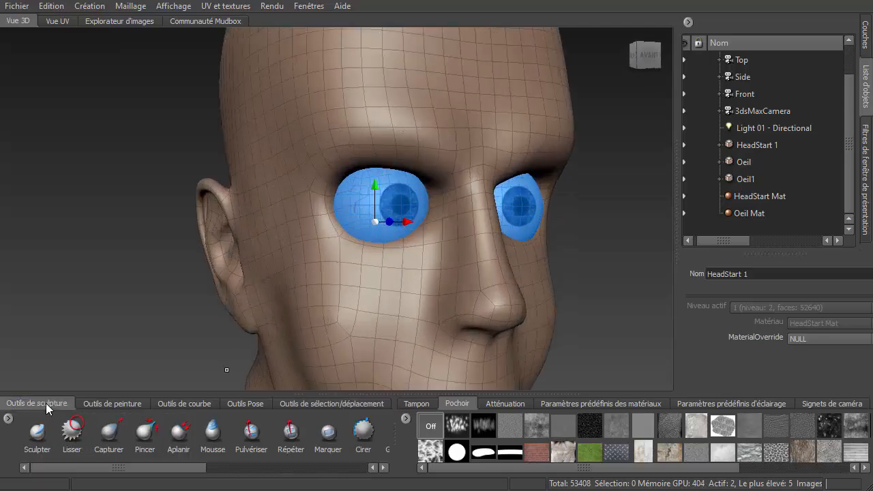
click(42, 439)
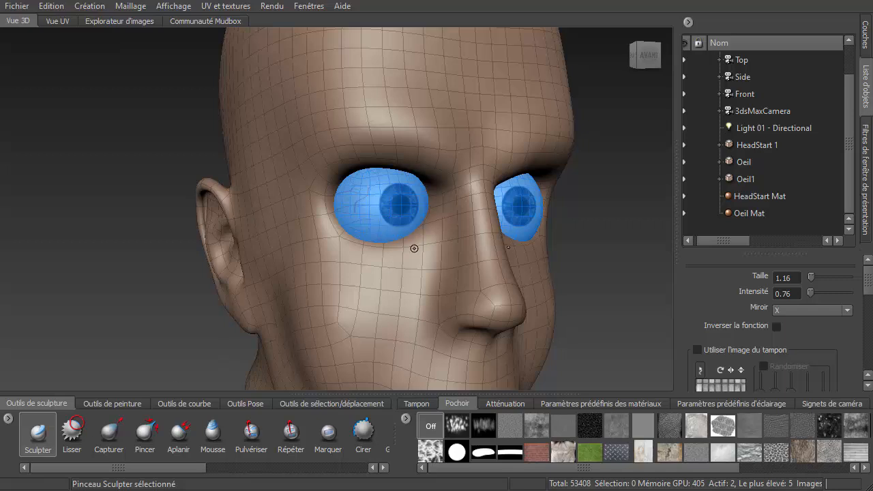
drag(416, 248, 421, 244)
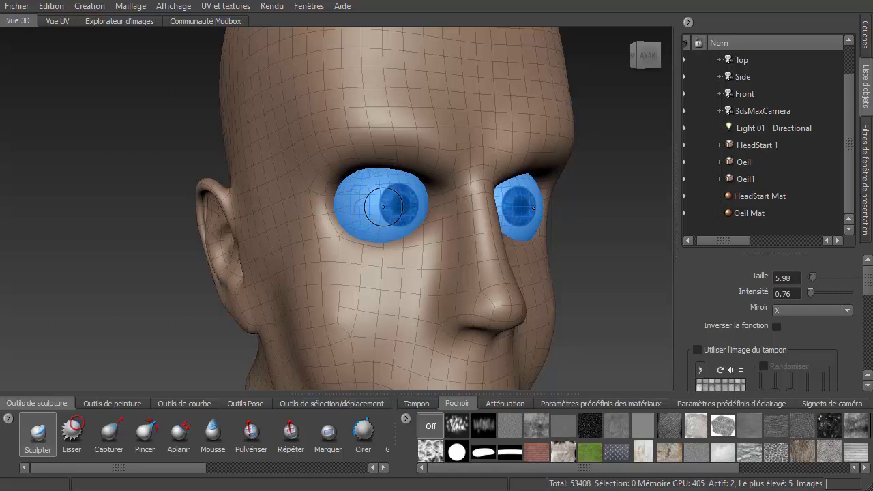
- Add a subdivision level to the eye under the cursor and step back to its base level
key(shift+d)
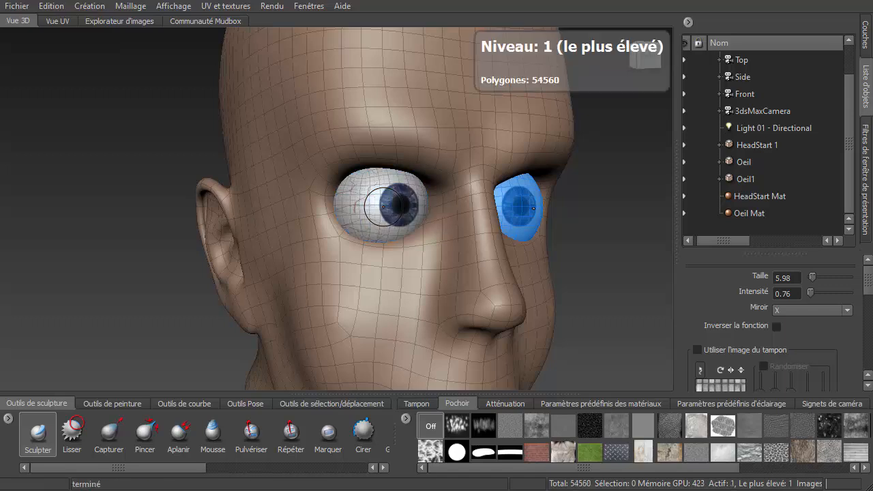
key(Page_Down)
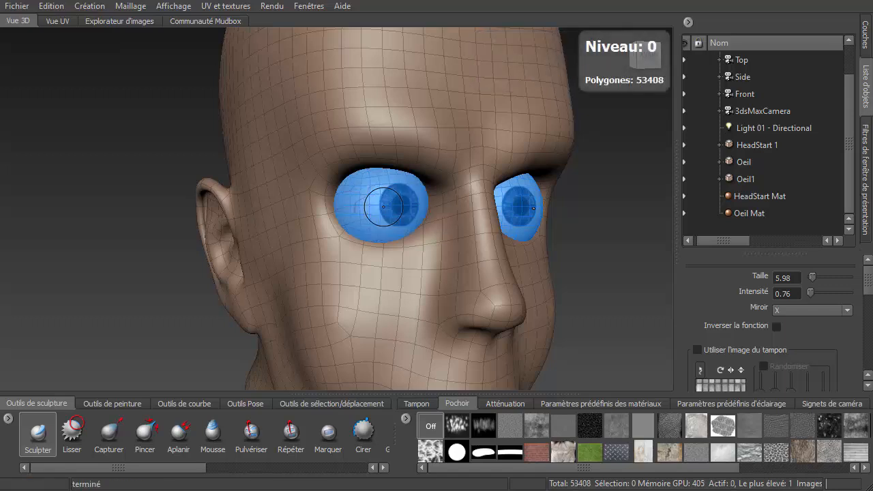
- Select the head model, subdivide it up to level 3 and turn off the wireframe display
right_click(391, 65)
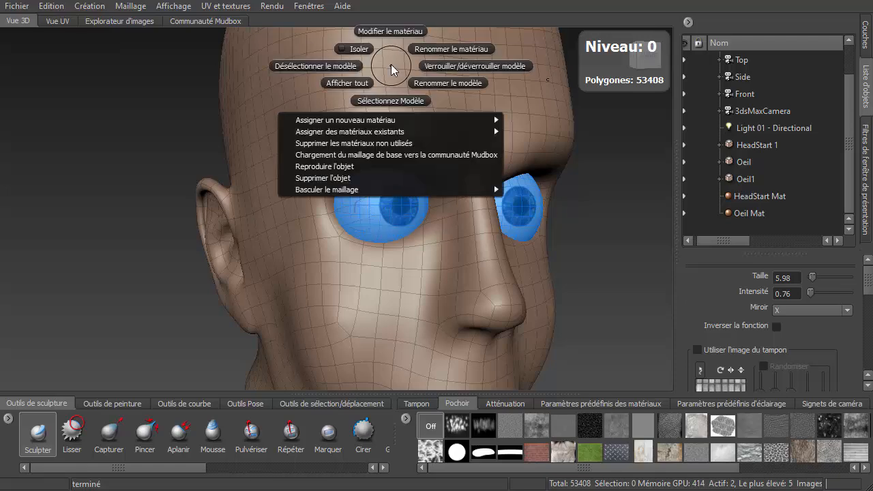
click(400, 101)
key(shift+d)
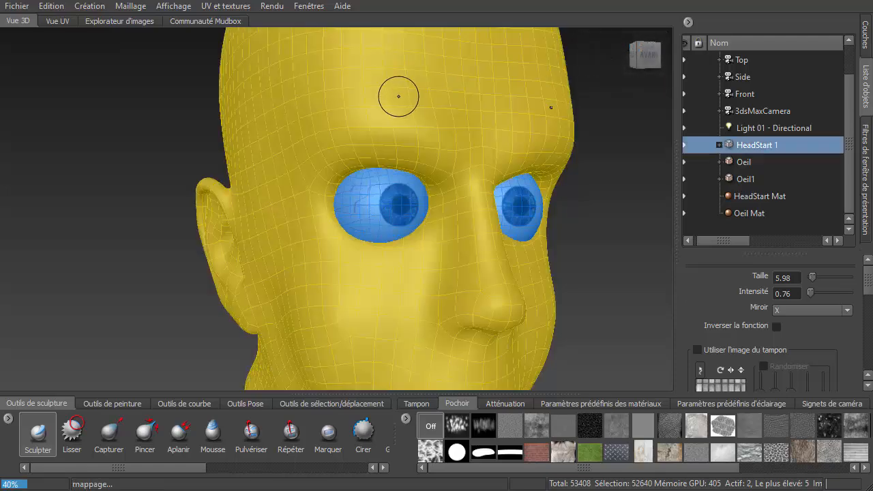
key(Page_Down)
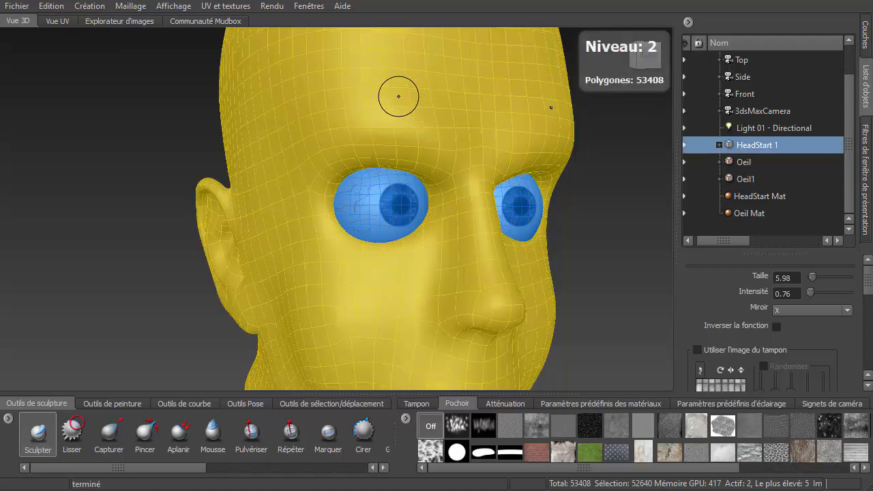
key(Page_Up)
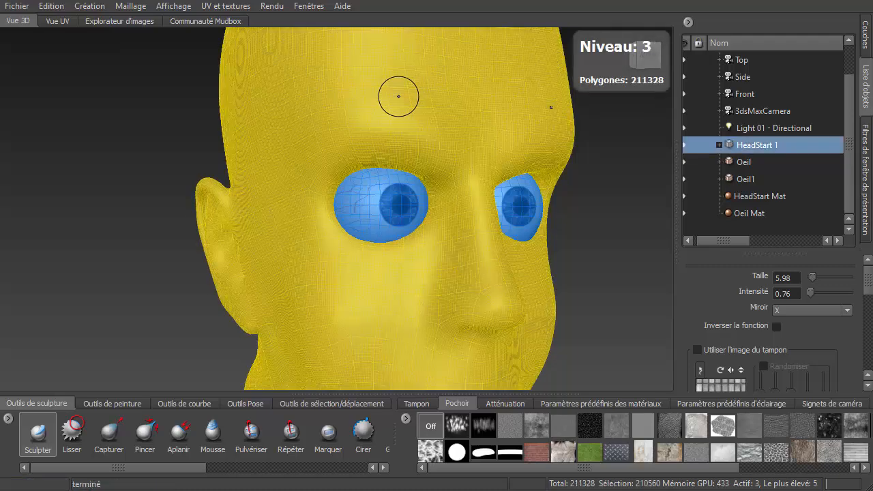
key(Page_Down)
key(Page_Up)
key(w)
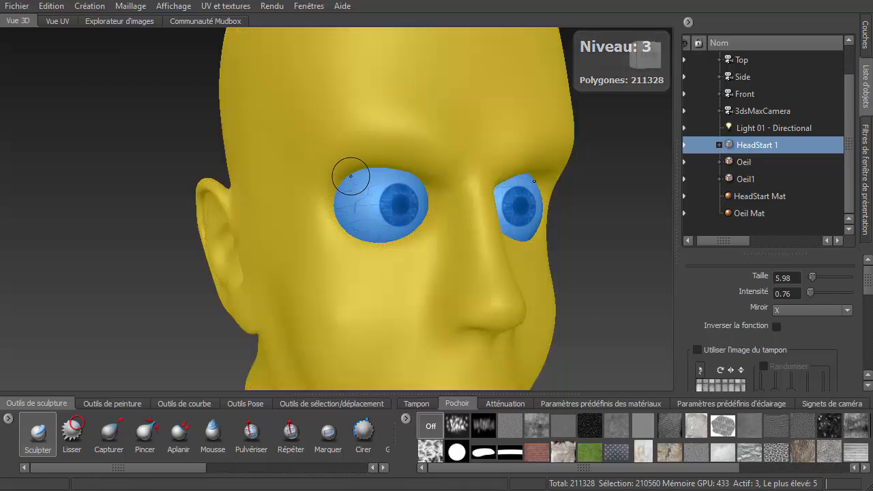
- Deselect the head model
scroll(355, 175, up, 2)
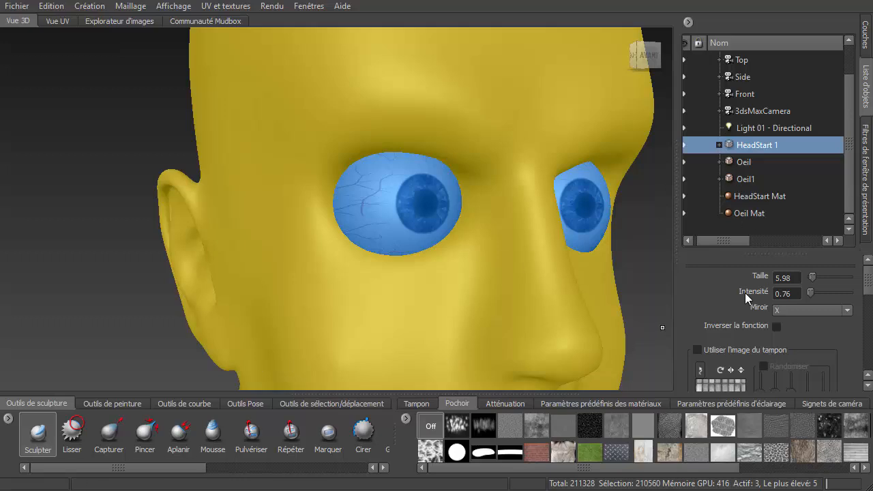
scroll(870, 287, down, 10)
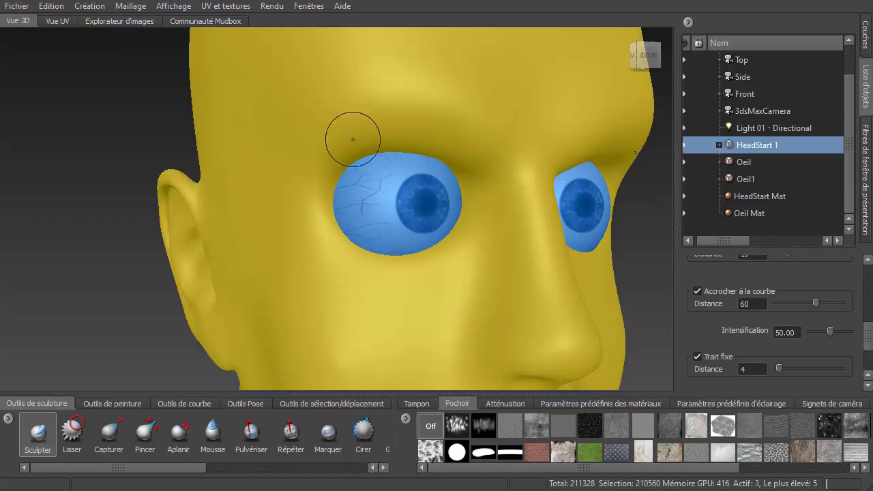
right_click(346, 99)
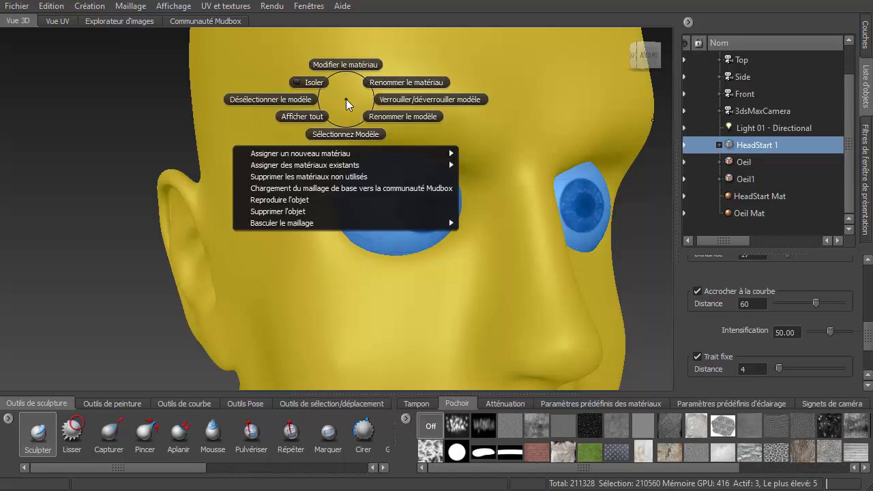
click(266, 100)
drag(326, 220, 344, 240)
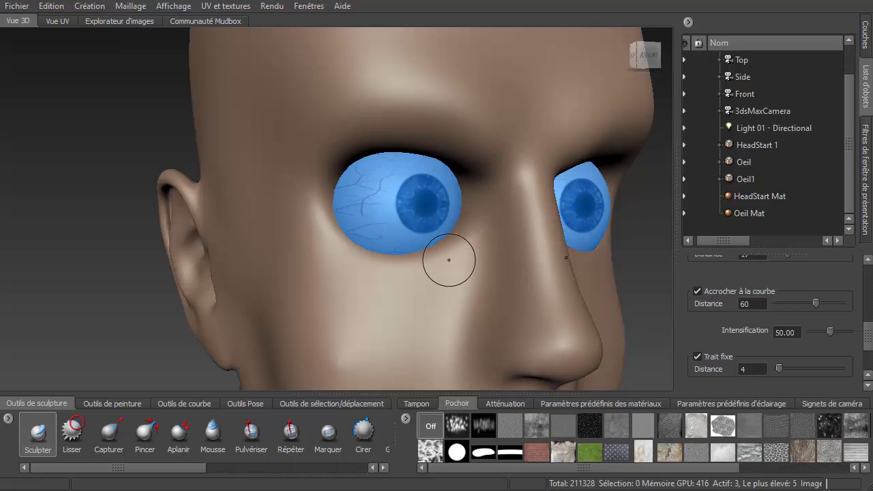
- Sculpt a few strokes around the left eye socket and undo the last stroke
drag(447, 256, 446, 262)
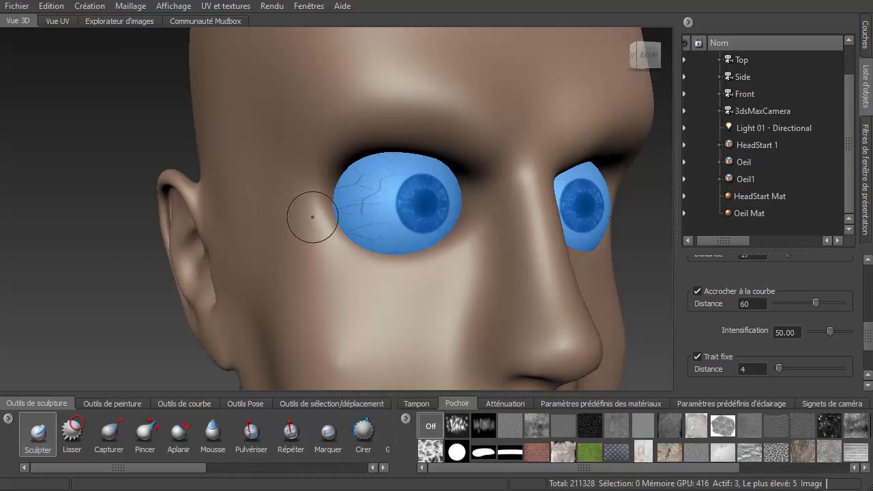
mouse_move(323, 217)
mouse_down()
mouse_move(348, 246)
mouse_move(382, 254)
mouse_move(428, 248)
mouse_up()
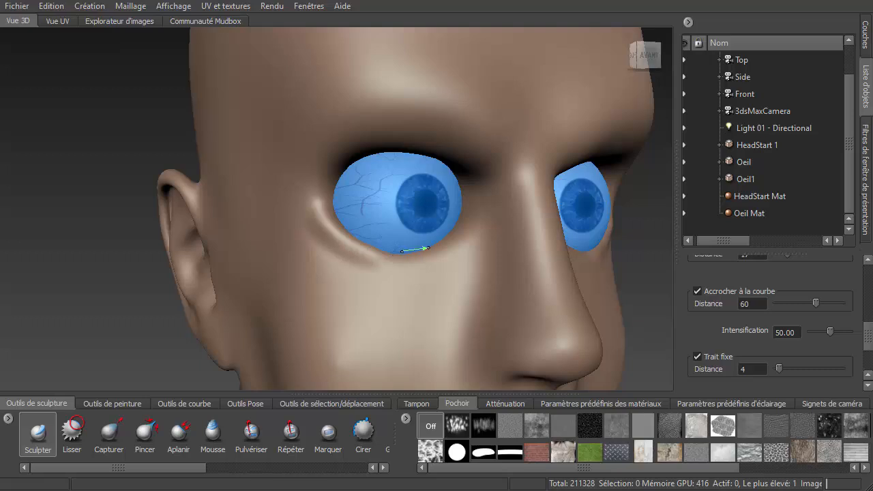
mouse_move(475, 230)
mouse_down()
mouse_move(434, 253)
mouse_move(276, 276)
mouse_up()
key(ctrl+z)
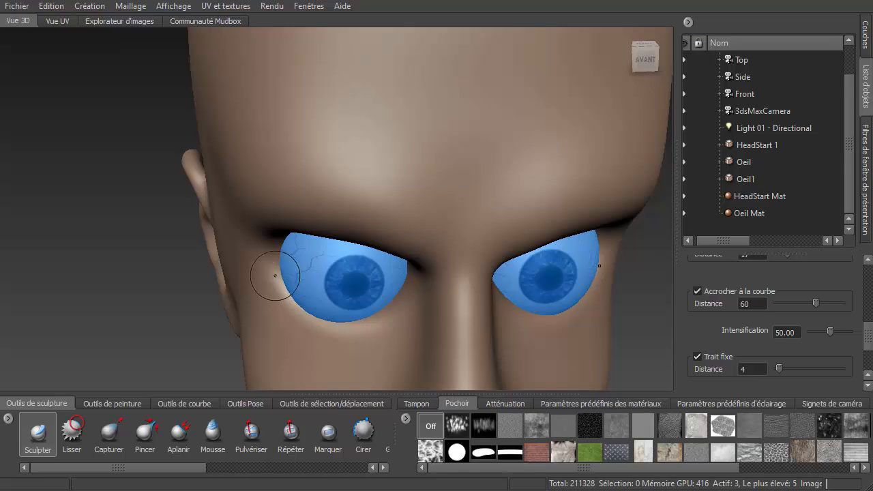
- Build up the lower lid under the left eye with Sculpt strokes and smooth it with the Smooth brush
mouse_move(269, 269)
mouse_down()
mouse_move(301, 330)
mouse_move(347, 337)
mouse_move(374, 333)
mouse_move(427, 275)
mouse_up()
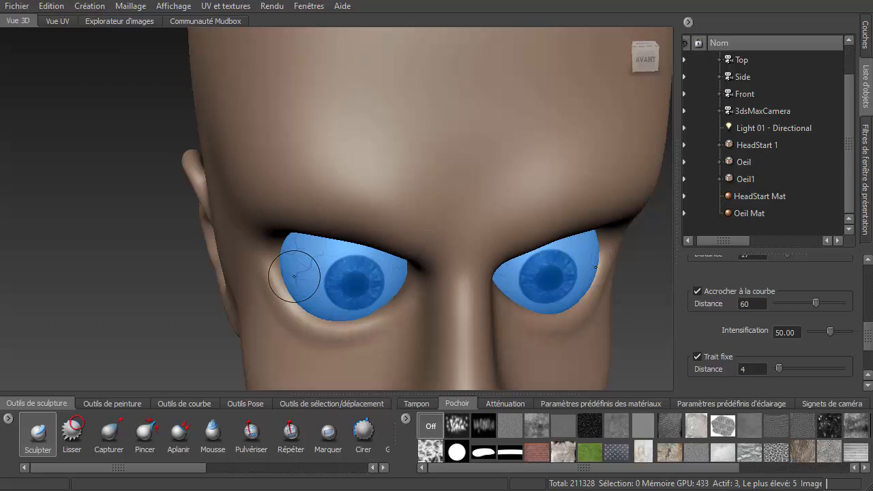
mouse_move(292, 303)
mouse_down()
mouse_move(315, 323)
mouse_move(394, 315)
mouse_move(429, 273)
mouse_up()
mouse_move(275, 277)
mouse_down()
mouse_move(294, 304)
mouse_move(333, 328)
mouse_move(378, 322)
mouse_move(421, 284)
mouse_up()
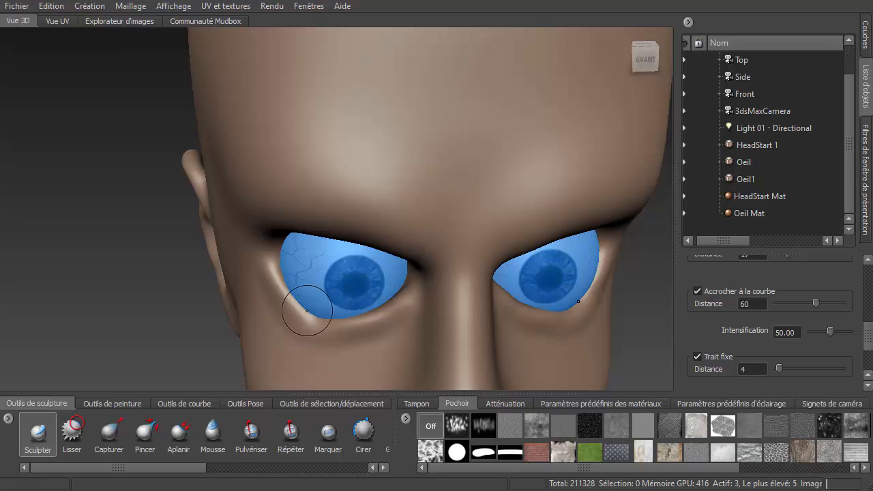
mouse_move(300, 310)
mouse_down()
mouse_move(318, 320)
mouse_move(400, 311)
mouse_move(335, 322)
mouse_move(360, 323)
mouse_up()
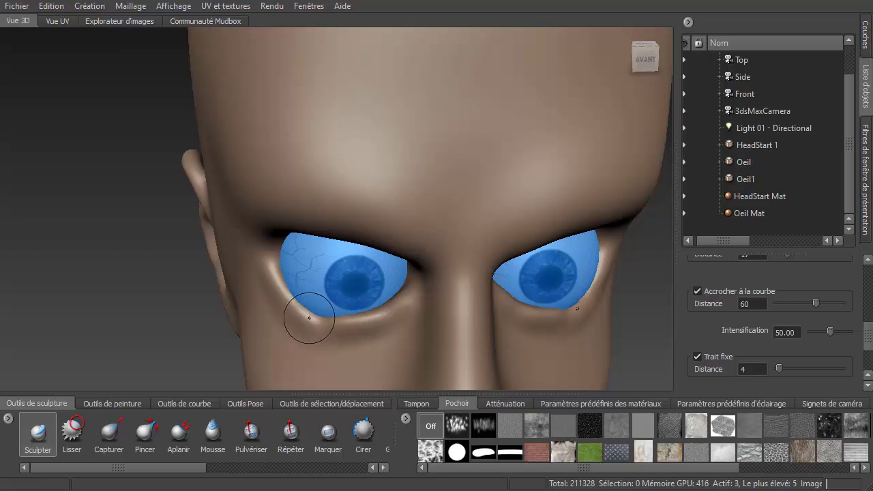
key(shift)
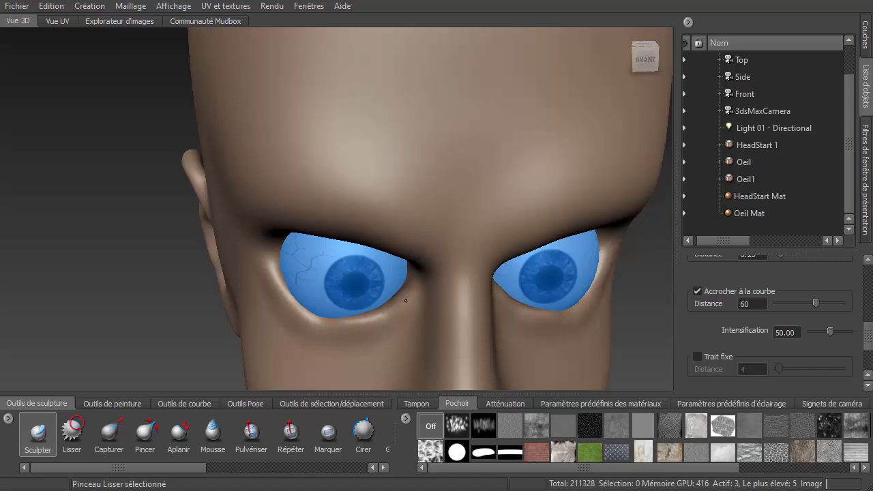
mouse_move(302, 293)
alt+mouse_down()
mouse_move(318, 316)
mouse_move(364, 296)
mouse_move(318, 316)
alt+mouse_up()
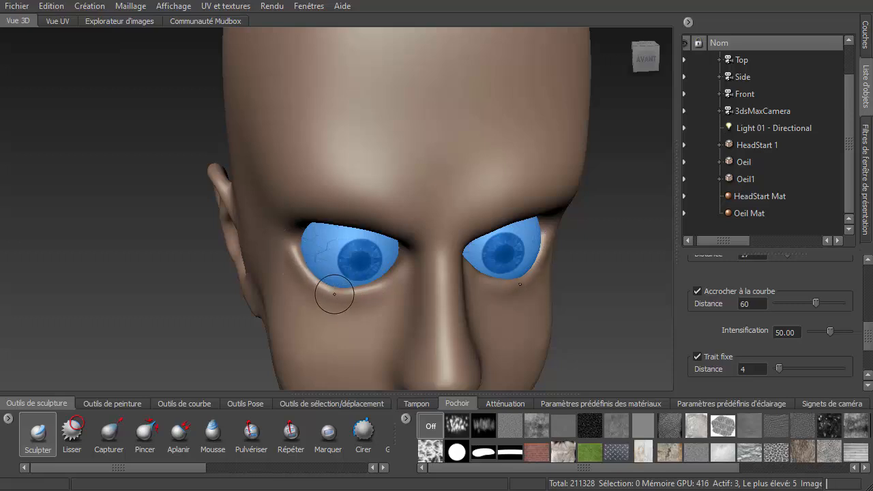
key(shift)
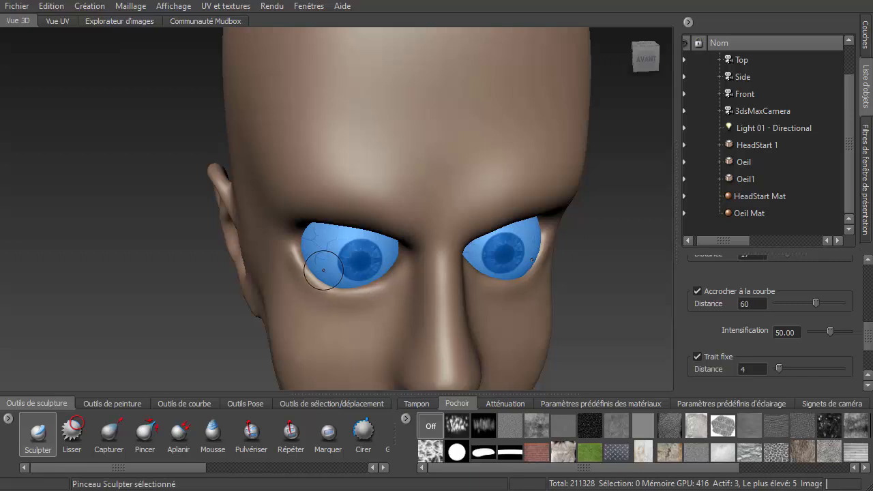
- Raise the brow ridge and upper lid above the left eye with Sculpt strokes
alt+drag(354, 285, 371, 225)
scroll(351, 137, up, 1)
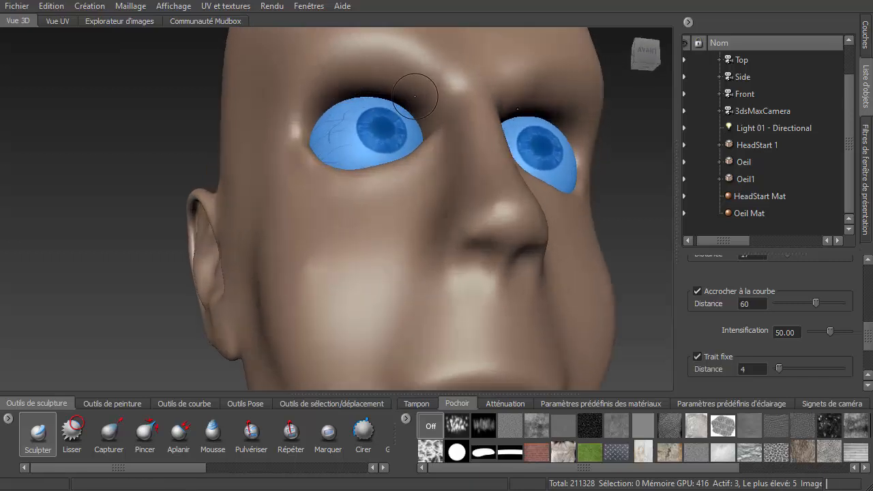
mouse_move(432, 134)
mouse_down()
mouse_move(415, 106)
mouse_move(386, 90)
mouse_move(339, 82)
mouse_move(286, 152)
mouse_up()
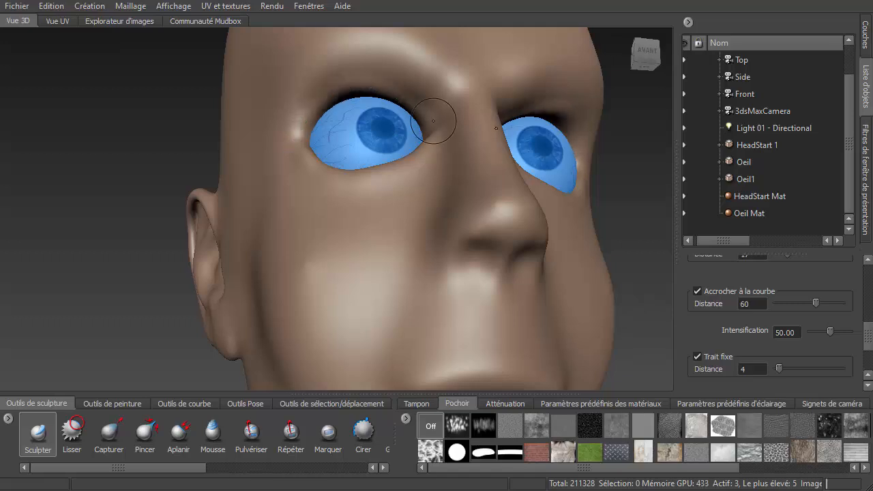
mouse_move(433, 121)
mouse_down()
mouse_move(331, 86)
mouse_move(303, 107)
mouse_move(287, 146)
mouse_up()
mouse_move(428, 123)
mouse_down()
mouse_move(367, 99)
mouse_move(276, 112)
mouse_up()
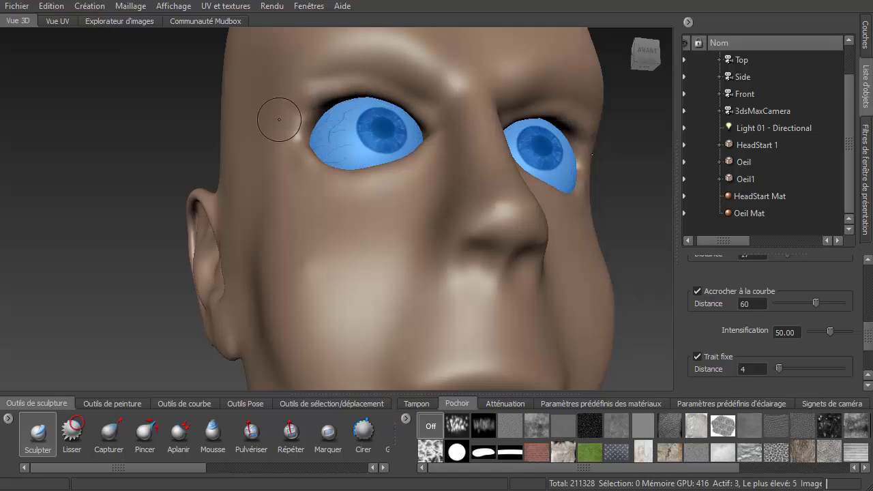
mouse_move(462, 117)
mouse_down()
mouse_move(333, 88)
mouse_move(309, 108)
mouse_move(297, 141)
mouse_up()
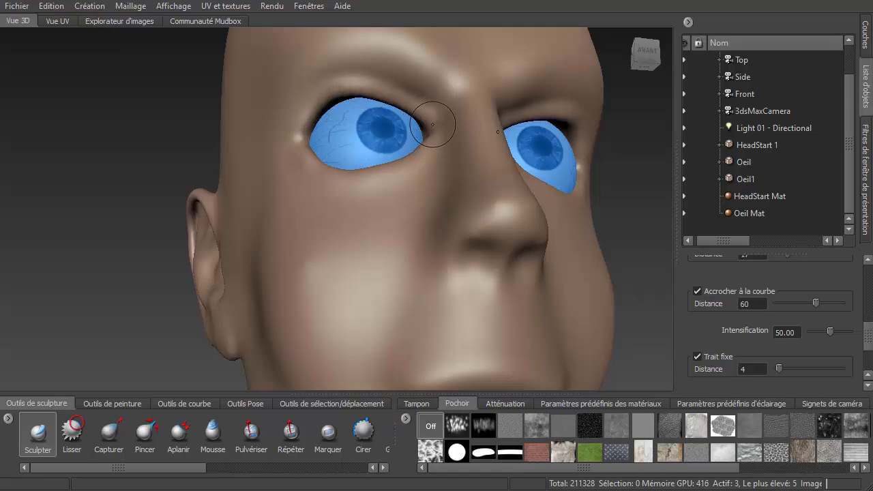
mouse_move(437, 128)
mouse_down()
mouse_move(339, 88)
mouse_move(311, 102)
mouse_move(298, 149)
mouse_up()
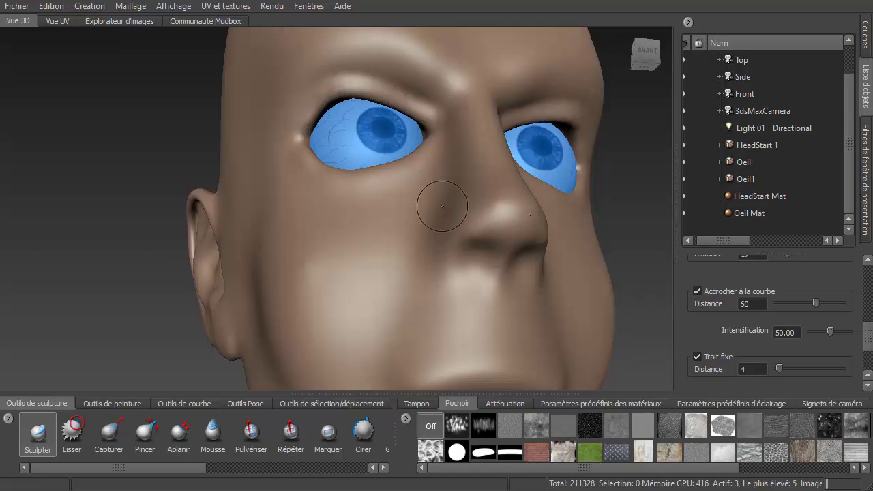
mouse_move(451, 210)
alt+mouse_down()
mouse_move(404, 242)
mouse_move(429, 239)
alt+mouse_up()
alt+drag(437, 236, 432, 235)
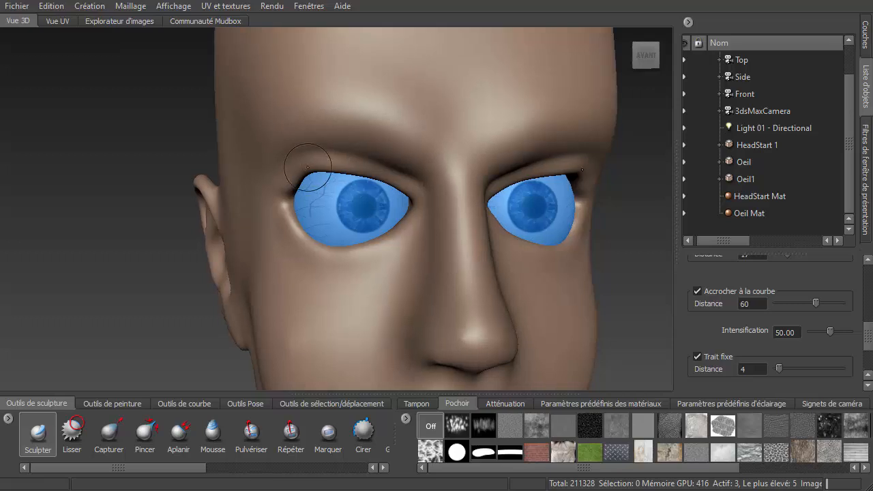
mouse_move(292, 179)
shift+mouse_down()
mouse_move(285, 208)
mouse_move(285, 197)
shift+mouse_up()
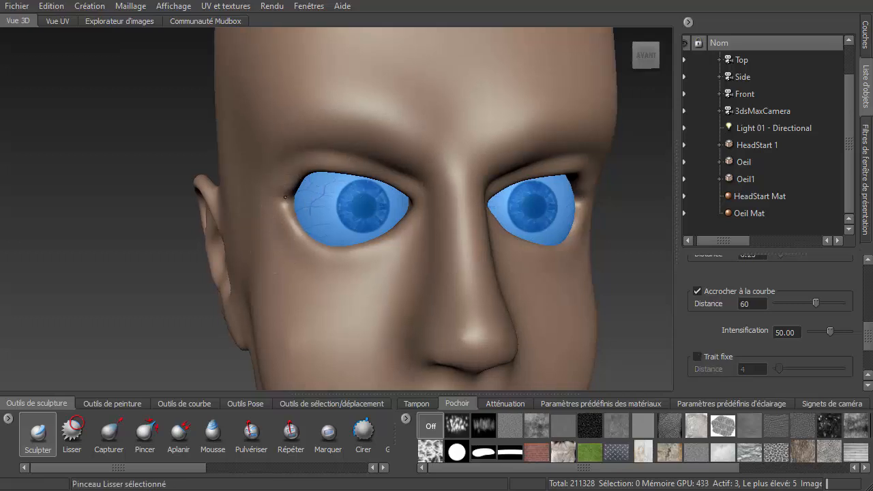
- Switch to the Grab brush and pull the lids around the left eye into shape
click(116, 437)
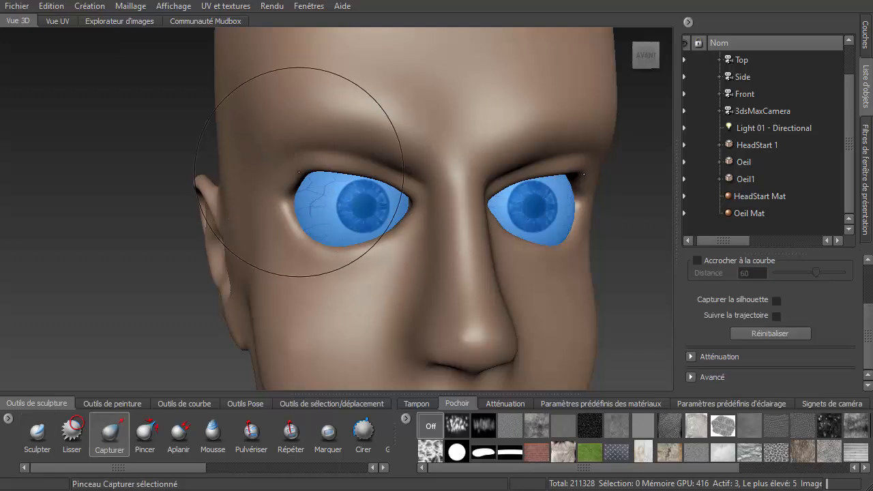
mouse_move(310, 168)
mouse_down()
mouse_move(303, 189)
mouse_move(320, 162)
mouse_move(375, 155)
mouse_move(356, 170)
mouse_move(362, 161)
mouse_up()
drag(324, 242, 333, 227)
drag(360, 257, 363, 241)
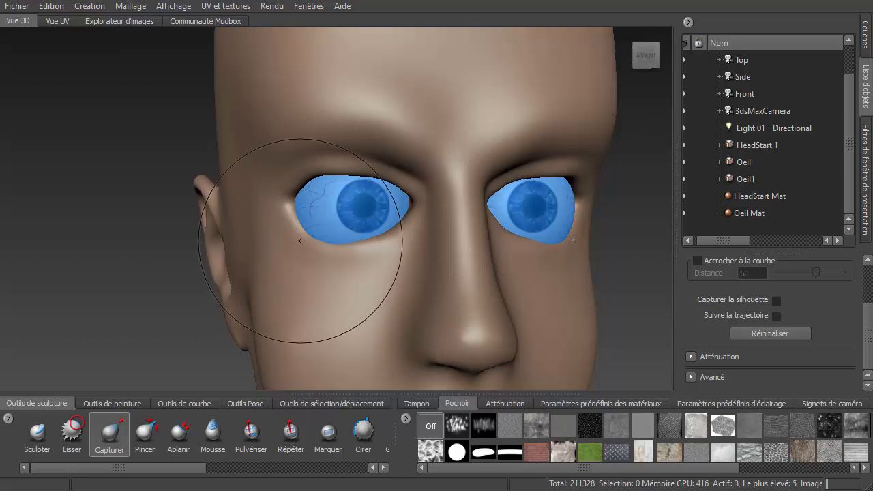
- Shape the left eye's lids from the side and front with the Grab brush, smoothing the upper lid
mouse_move(300, 241)
mouse_down()
mouse_move(341, 236)
mouse_move(314, 245)
mouse_move(298, 267)
mouse_move(269, 274)
mouse_move(284, 312)
mouse_move(320, 301)
mouse_move(382, 303)
mouse_move(490, 243)
mouse_move(511, 243)
mouse_up()
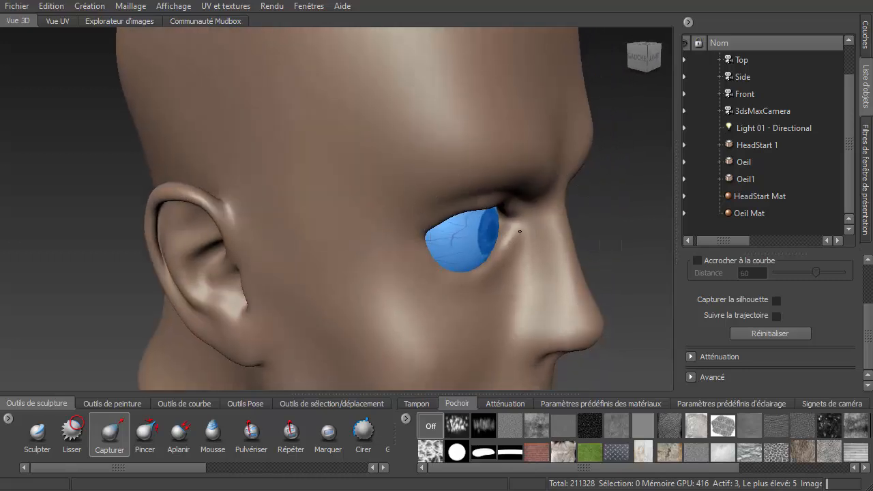
drag(550, 209, 537, 212)
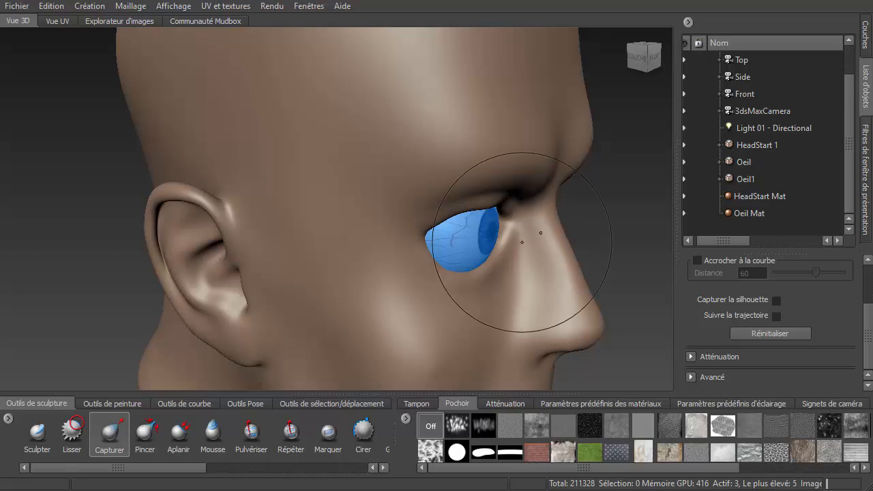
drag(511, 238, 507, 230)
mouse_move(423, 274)
mouse_down()
mouse_move(460, 274)
mouse_move(431, 266)
mouse_move(445, 270)
mouse_move(445, 259)
mouse_move(453, 267)
mouse_move(474, 249)
mouse_move(423, 244)
mouse_up()
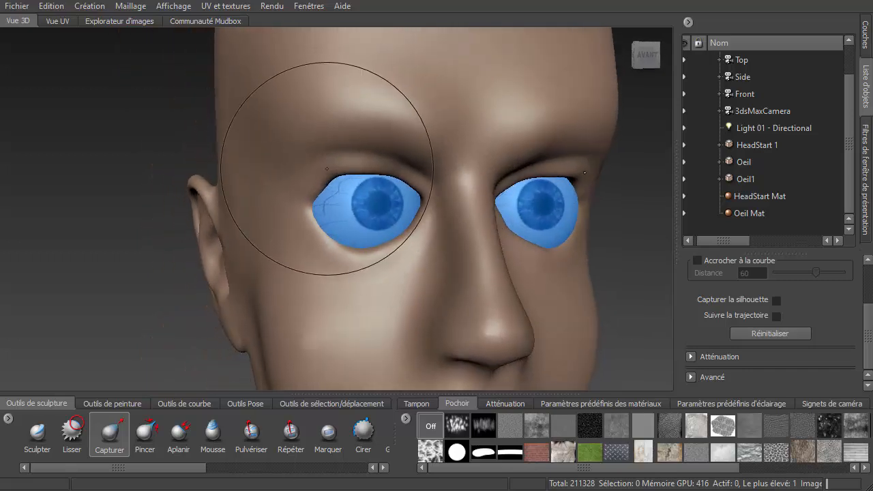
drag(329, 168, 330, 183)
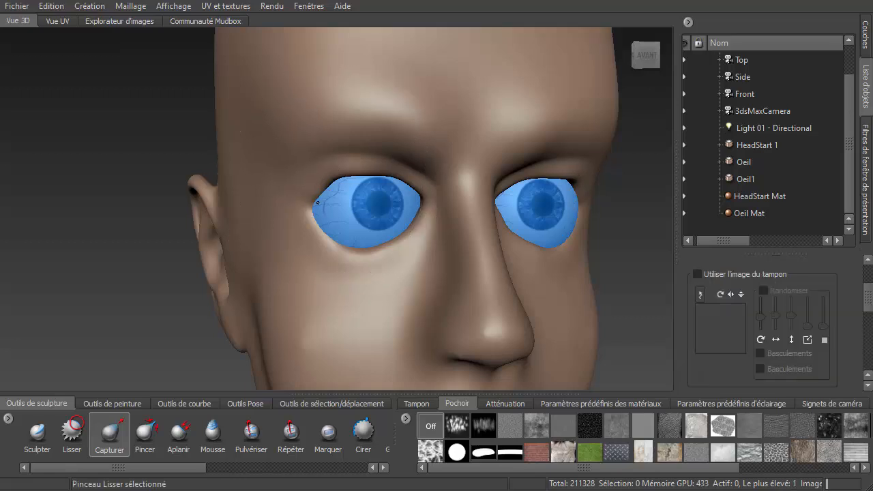
shift+drag(310, 247, 312, 248)
mouse_move(360, 278)
alt+mouse_down()
mouse_move(450, 306)
mouse_move(418, 305)
alt+mouse_up()
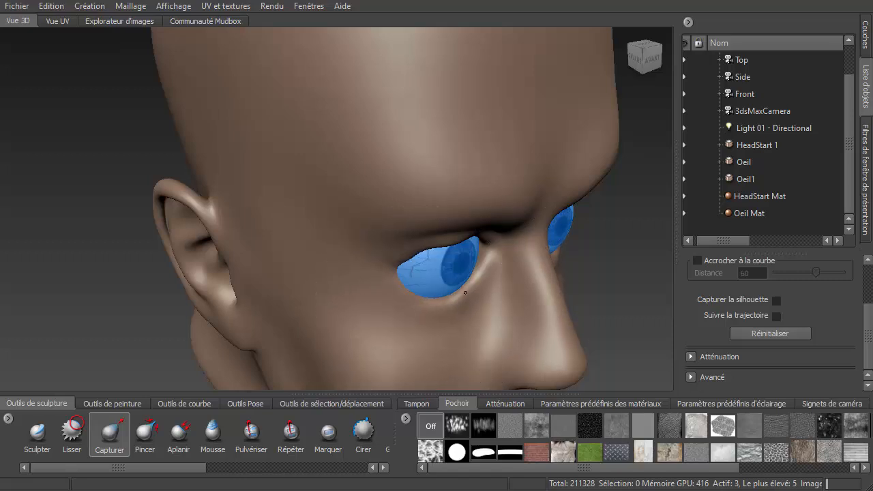
- Pull the lids around the other eye into shape with the Grab brush
mouse_move(478, 281)
mouse_down()
mouse_move(487, 227)
mouse_move(398, 209)
mouse_move(433, 201)
mouse_move(392, 215)
mouse_move(390, 234)
mouse_up()
mouse_move(432, 174)
mouse_down()
mouse_move(430, 197)
mouse_move(429, 179)
mouse_move(439, 178)
mouse_move(427, 171)
mouse_move(453, 191)
mouse_up()
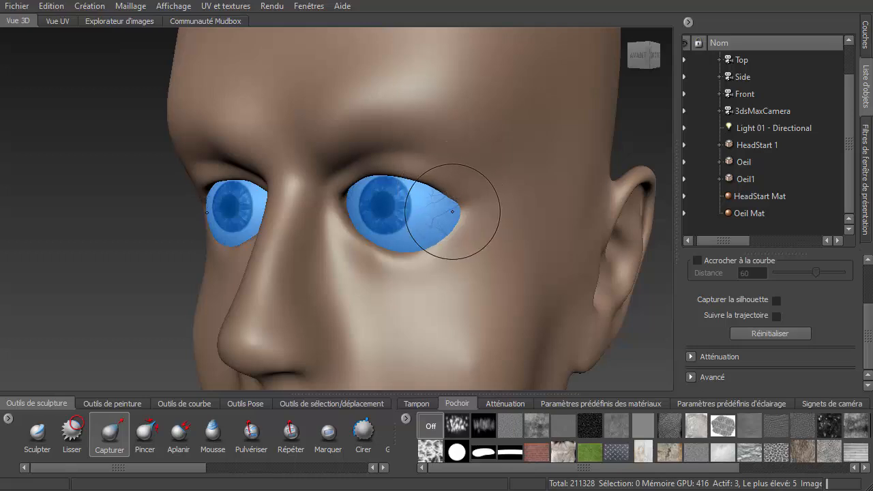
mouse_move(355, 178)
mouse_down()
mouse_move(344, 143)
mouse_move(412, 150)
mouse_up()
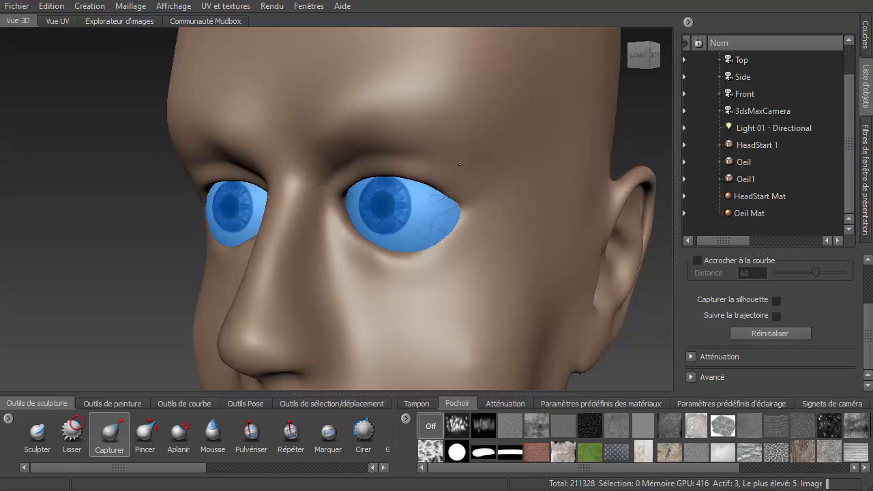
alt+drag(377, 203, 450, 195)
shift+drag(375, 134, 376, 131)
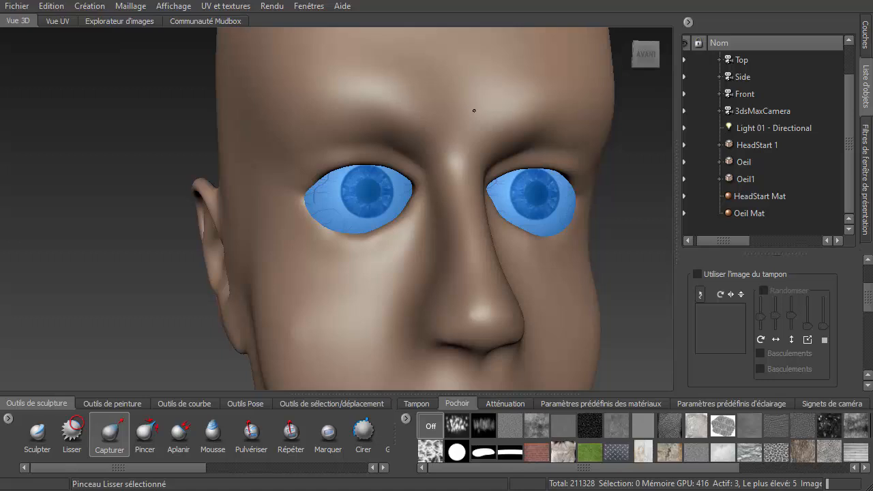
- Adjust the lower eye area from below and the left eye's outer corner with the Grab brush
mouse_move(304, 222)
mouse_down()
mouse_move(345, 191)
mouse_move(382, 179)
mouse_up()
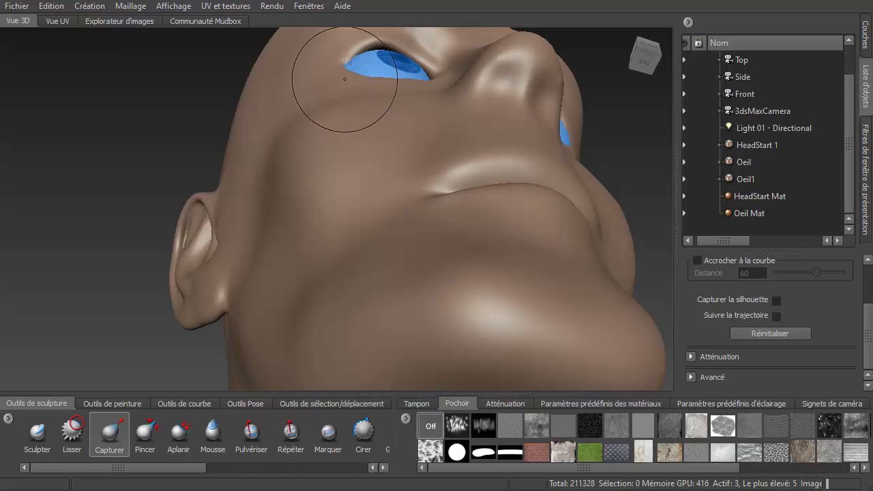
drag(338, 70, 357, 53)
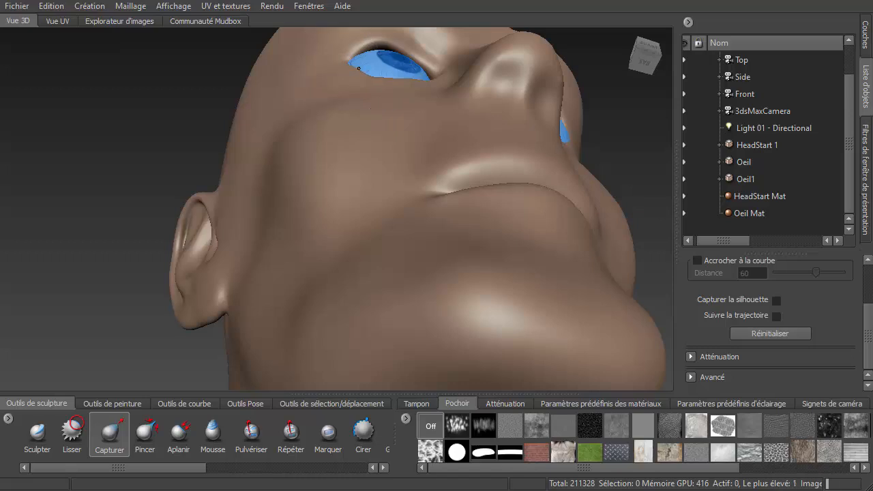
mouse_move(368, 86)
mouse_down()
mouse_move(375, 79)
mouse_move(423, 88)
mouse_move(391, 152)
mouse_move(338, 152)
mouse_up()
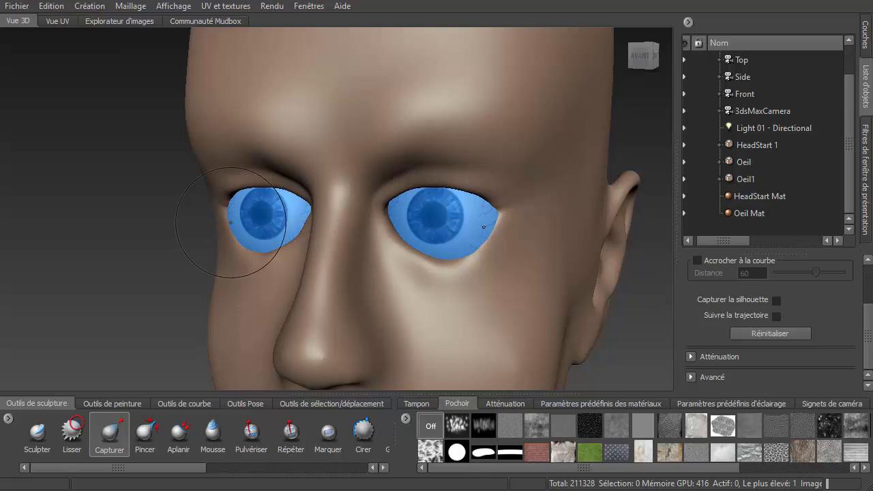
shift+drag(241, 238, 269, 253)
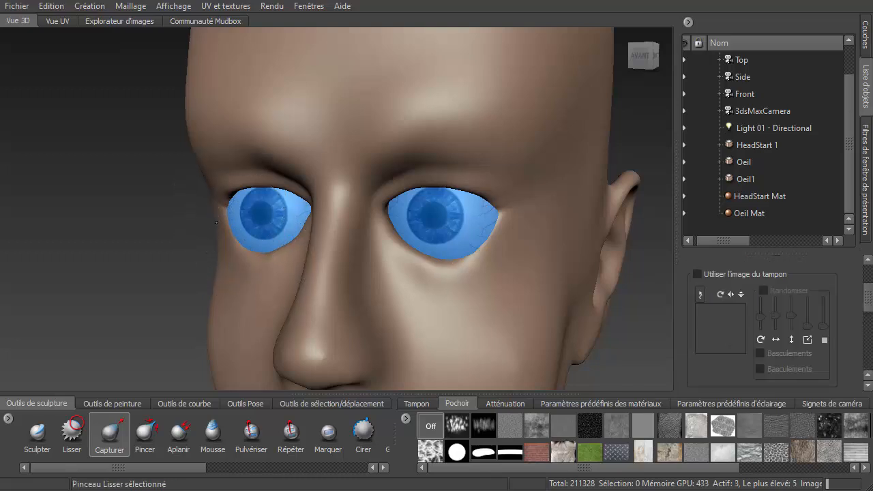
- Grab the left eye's outer corner and brow area, undoing the last stroke
alt+drag(380, 250, 351, 242)
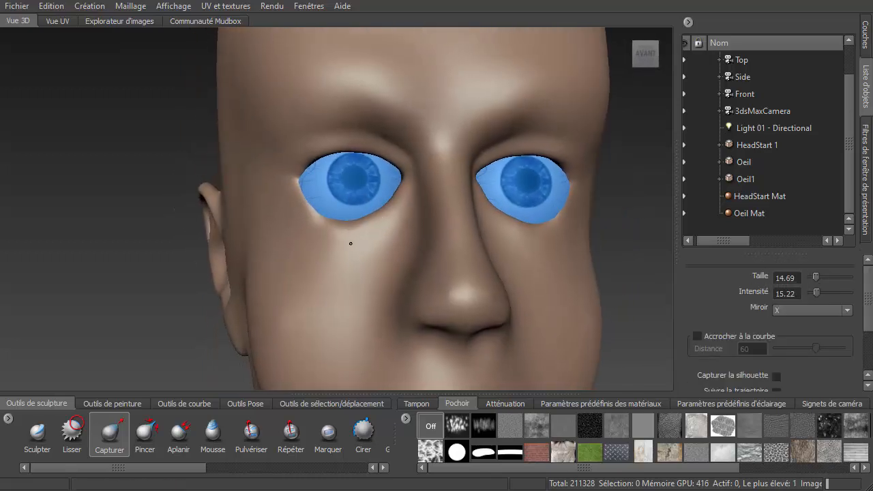
drag(304, 223, 289, 226)
drag(295, 190, 286, 206)
drag(324, 101, 328, 116)
mouse_move(383, 101)
mouse_down()
mouse_move(379, 117)
mouse_move(334, 41)
mouse_up()
key(ctrl+z)
- Enlarge the Grab brush to about 17.68, pull the brow line down and lift the left lower lid
key(b)
drag(354, 85, 350, 101)
drag(281, 102, 277, 113)
drag(323, 100, 334, 120)
mouse_move(388, 101)
mouse_down()
mouse_move(403, 113)
mouse_move(409, 137)
mouse_up()
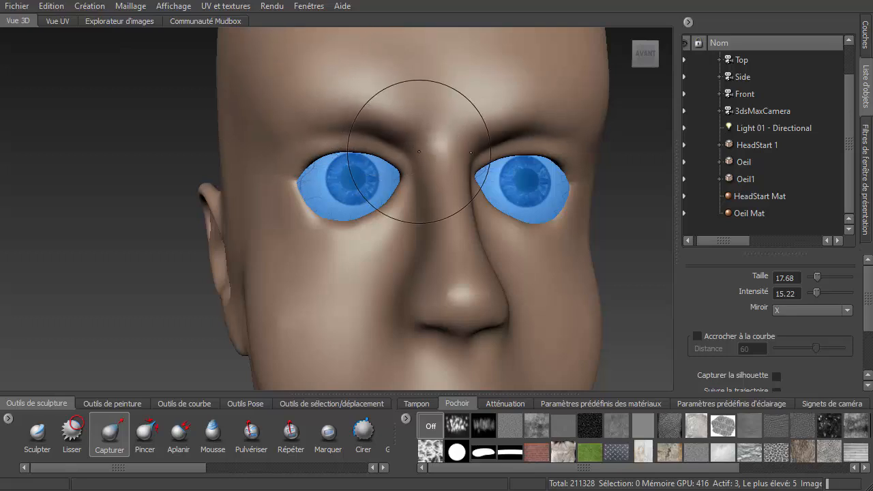
drag(356, 112, 362, 142)
drag(330, 118, 318, 143)
drag(296, 124, 287, 144)
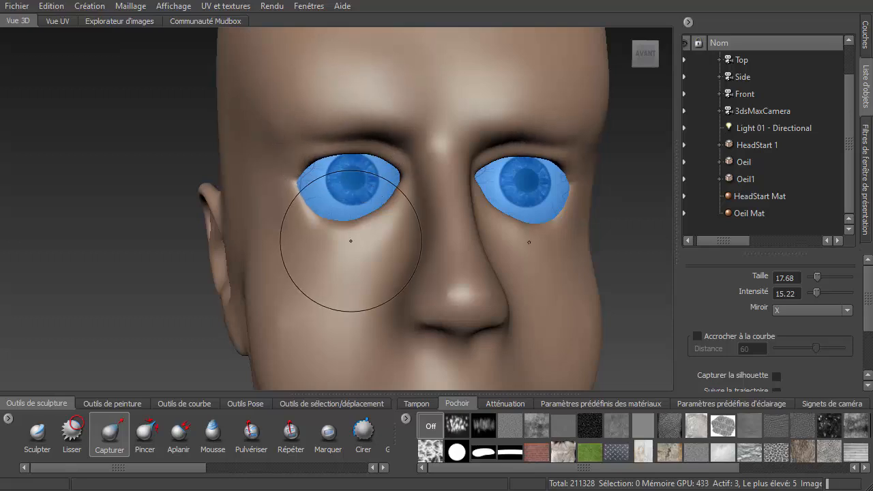
drag(348, 244, 353, 218)
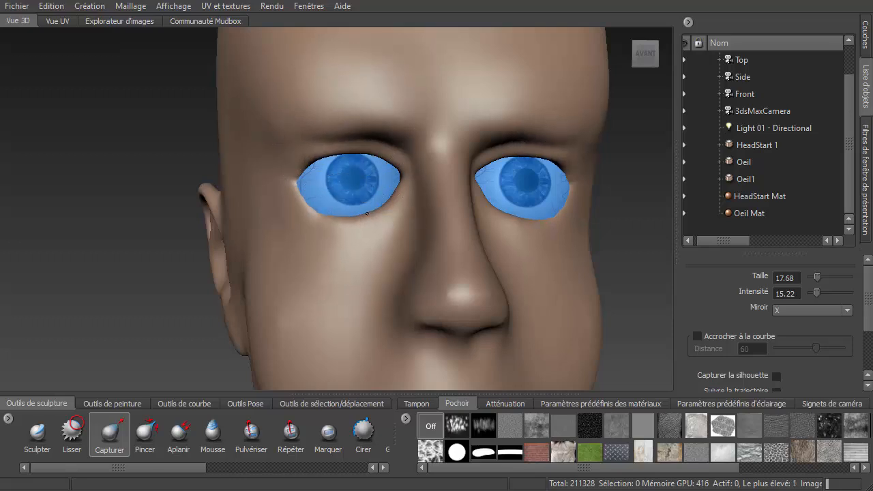
drag(323, 247, 319, 218)
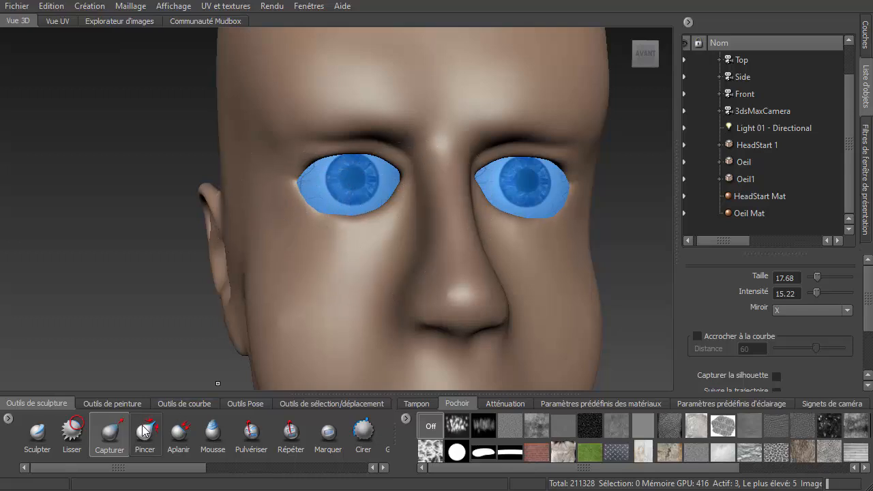
- Switch to the Knife brush and cut a crease under the left eye's lower lid
drag(177, 469, 288, 468)
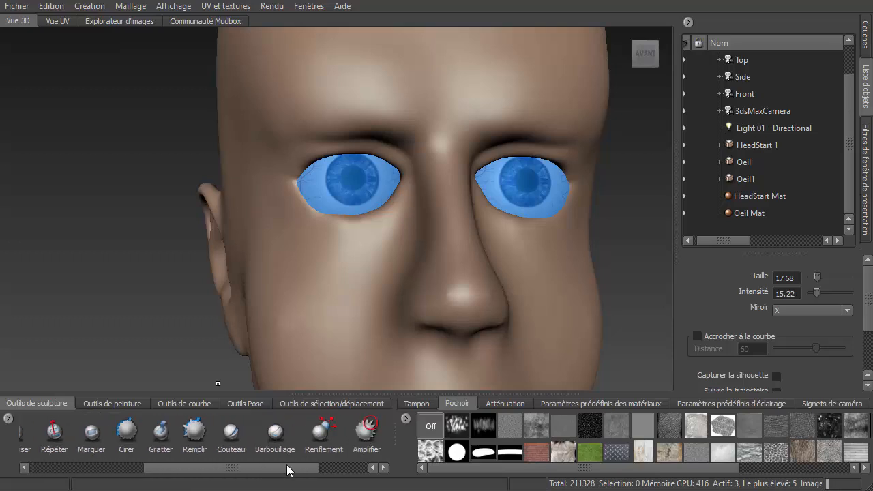
click(231, 436)
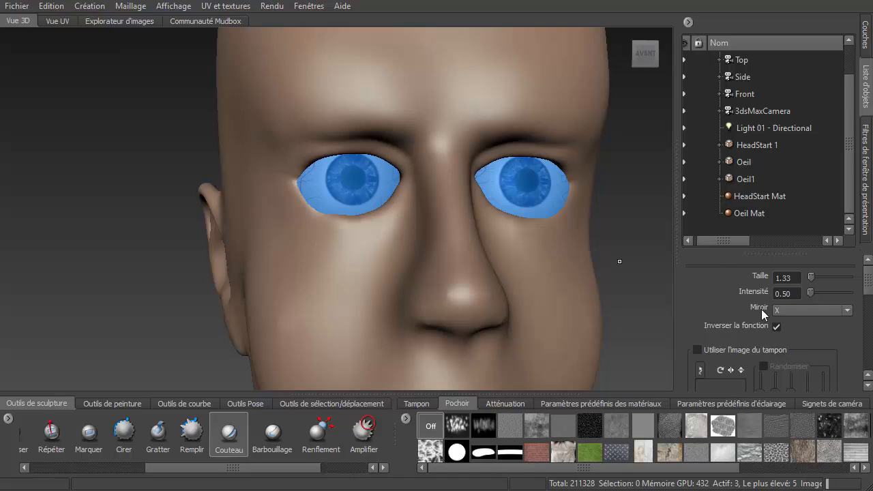
drag(871, 290, 866, 354)
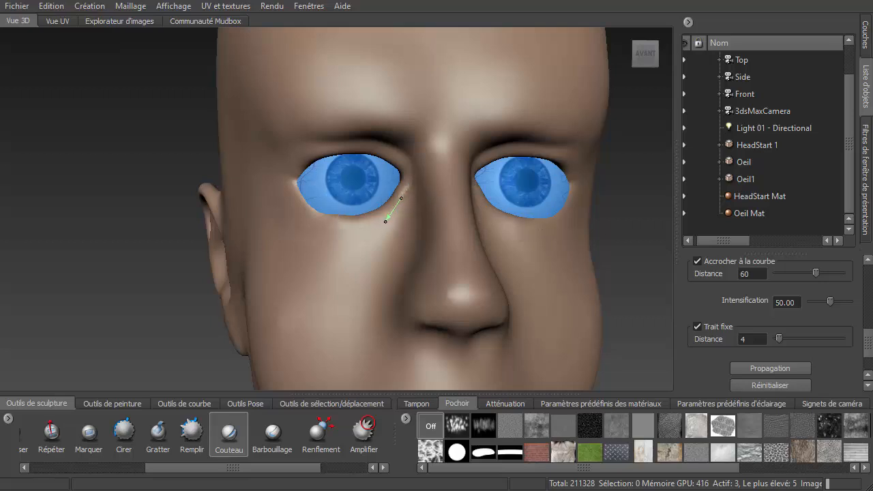
drag(357, 245, 320, 252)
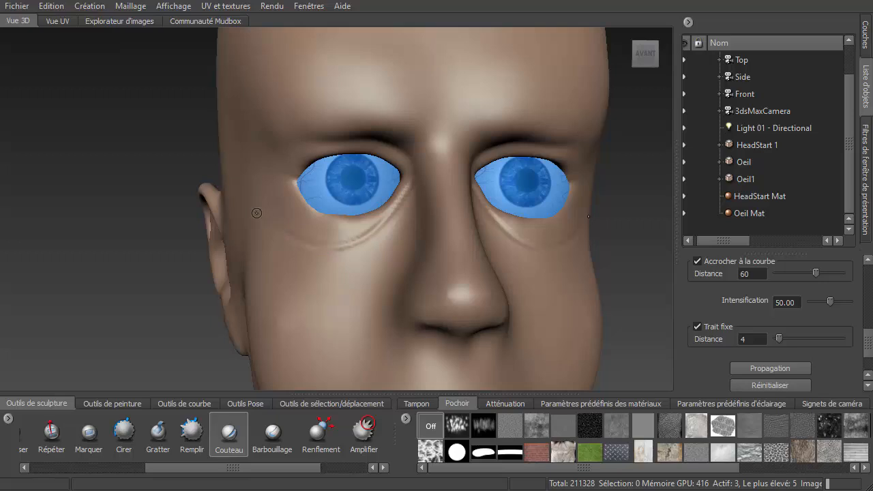
- Zoom in on the left eye and cut two more creases below its lower lid with the Knife brush
scroll(449, 187, up, 5)
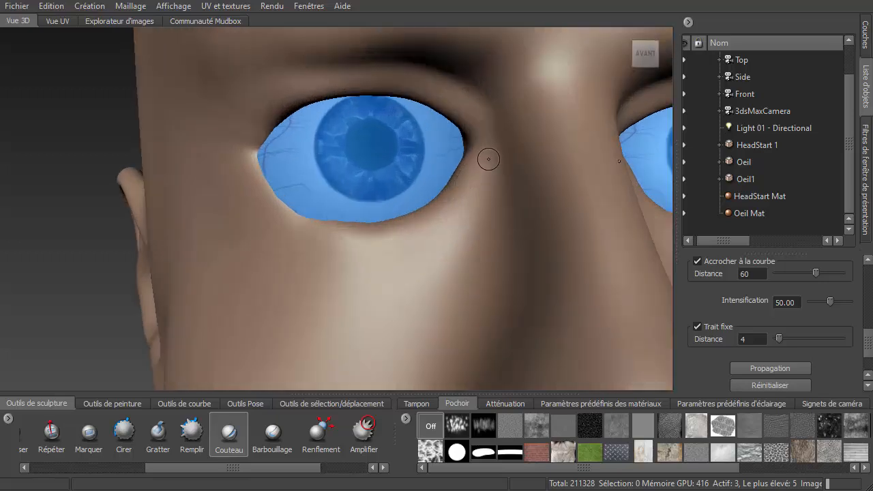
mouse_move(492, 156)
mouse_down()
mouse_move(470, 208)
mouse_move(399, 256)
mouse_up()
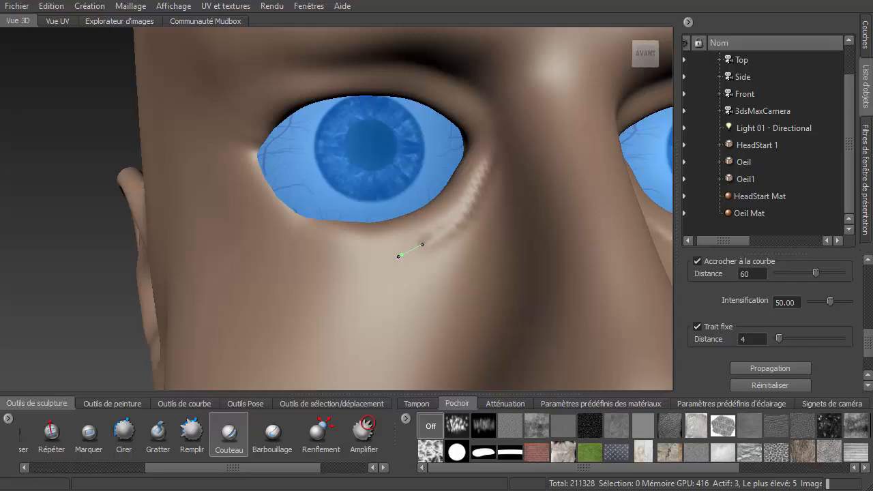
drag(344, 264, 274, 256)
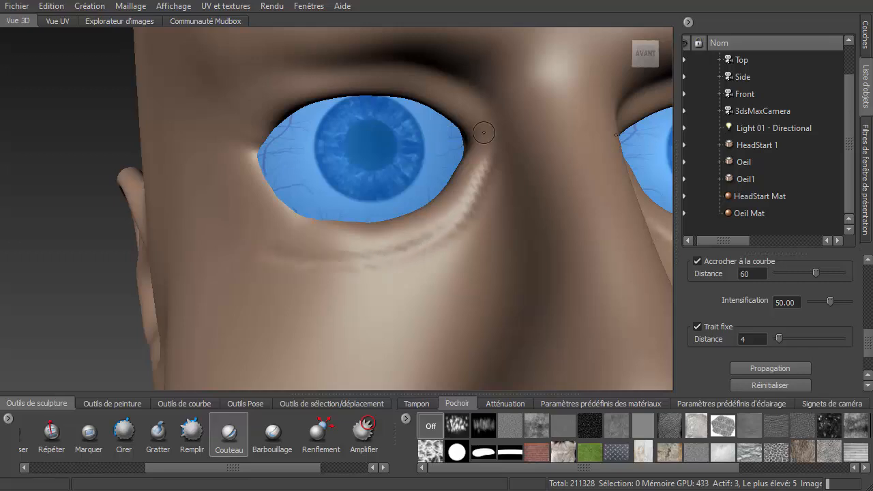
- Cut a fold line along the left eye's upper lid with the Knife brush
mouse_move(464, 96)
mouse_down()
mouse_move(347, 61)
mouse_move(271, 69)
mouse_move(222, 89)
mouse_up()
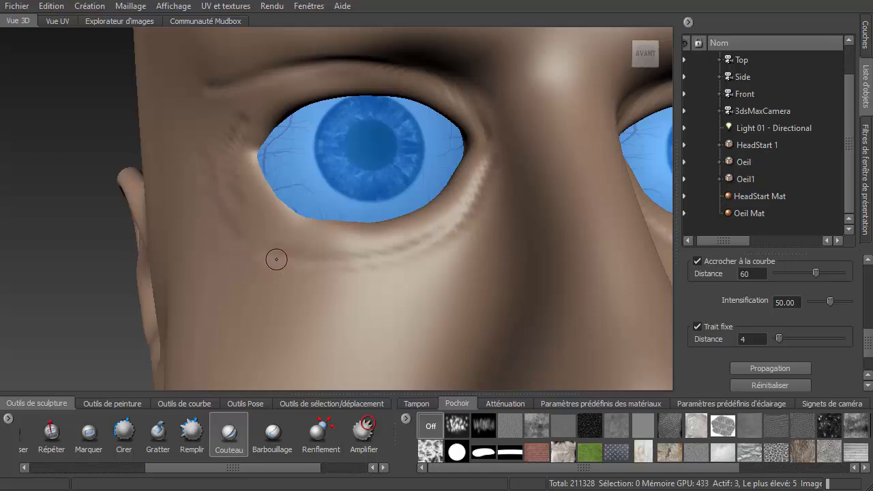
mouse_move(298, 249)
mouse_down()
mouse_move(444, 251)
mouse_move(485, 198)
mouse_move(504, 138)
mouse_up()
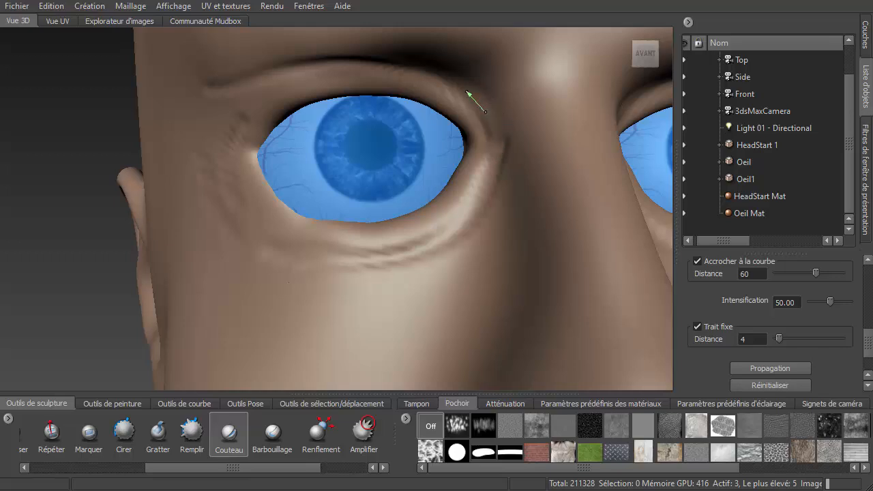
mouse_move(468, 91)
mouse_down()
mouse_move(428, 75)
mouse_move(340, 65)
mouse_move(271, 68)
mouse_move(213, 86)
mouse_up()
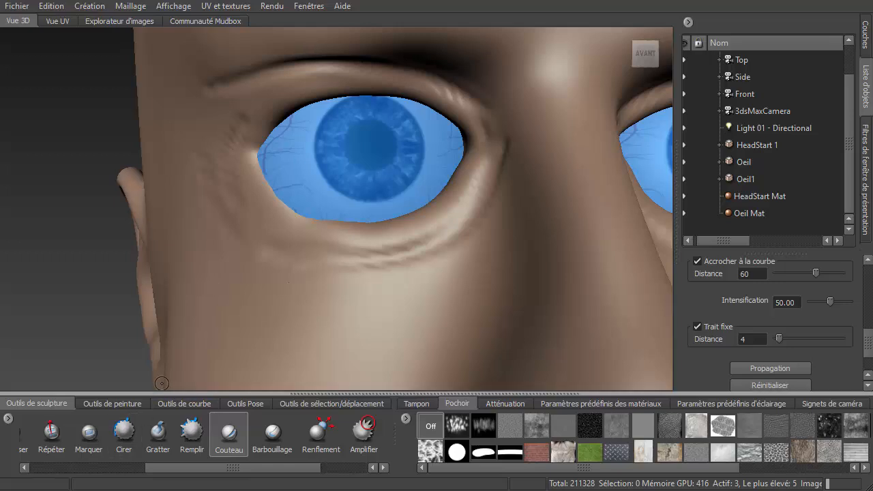
- Select the Sculpt brush and smooth the creases below and above the left eye
drag(230, 473, 115, 471)
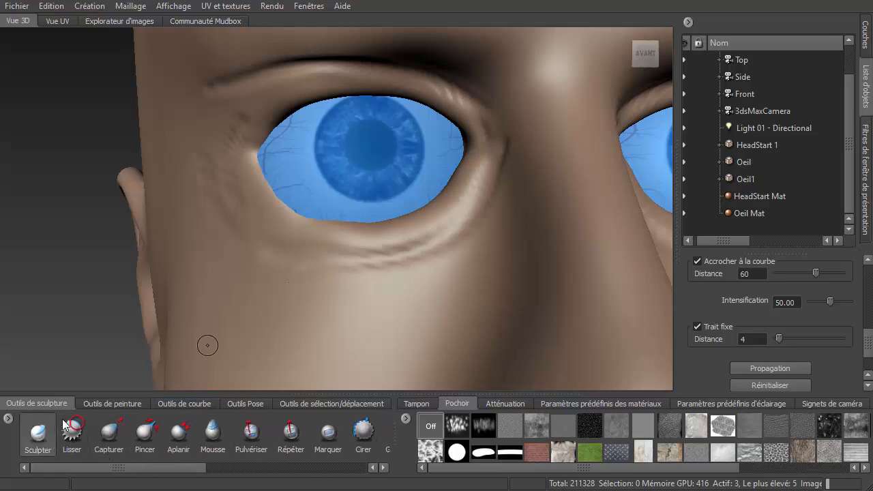
click(37, 431)
key(shift)
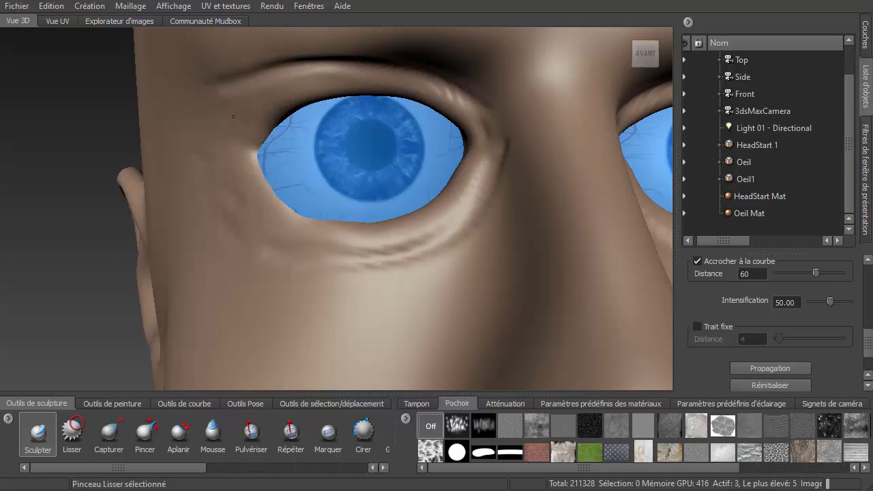
mouse_move(381, 262)
shift+mouse_down()
mouse_move(430, 239)
mouse_move(466, 194)
shift+mouse_up()
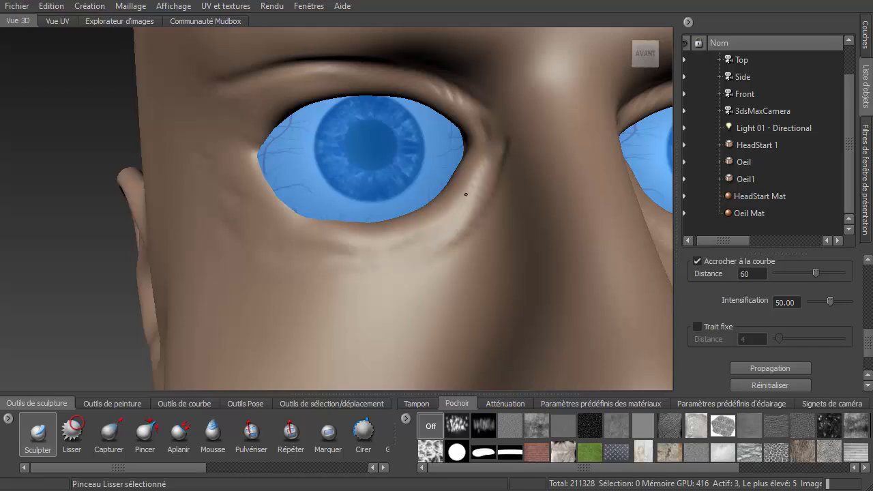
mouse_move(438, 86)
shift+mouse_down()
mouse_move(480, 115)
mouse_move(342, 65)
mouse_move(273, 80)
mouse_move(226, 124)
shift+mouse_up()
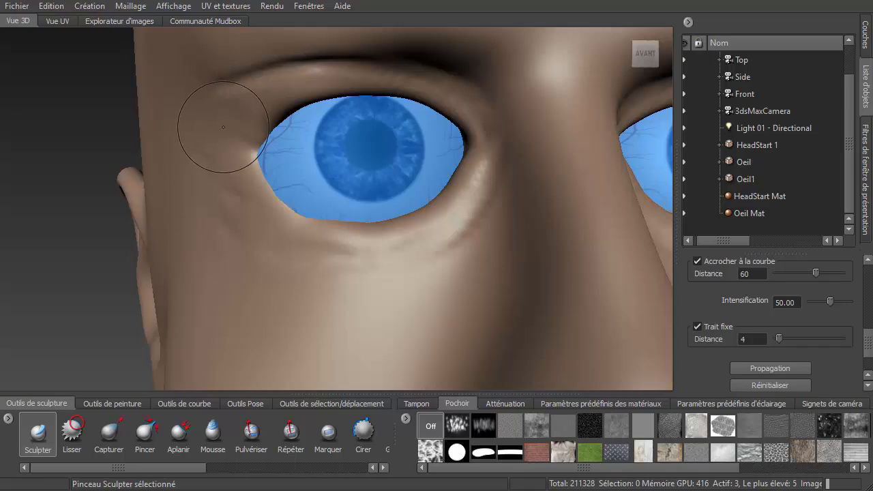
- Step up to subdivision level 4, switch to the Knife brush and set the stencil to Off
key(Page_Up)
scroll(258, 134, down, 4)
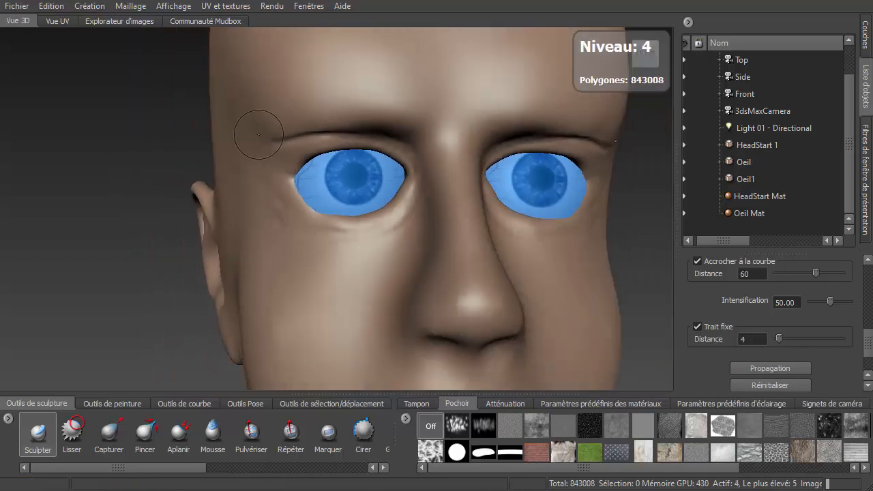
scroll(295, 126, up, 2)
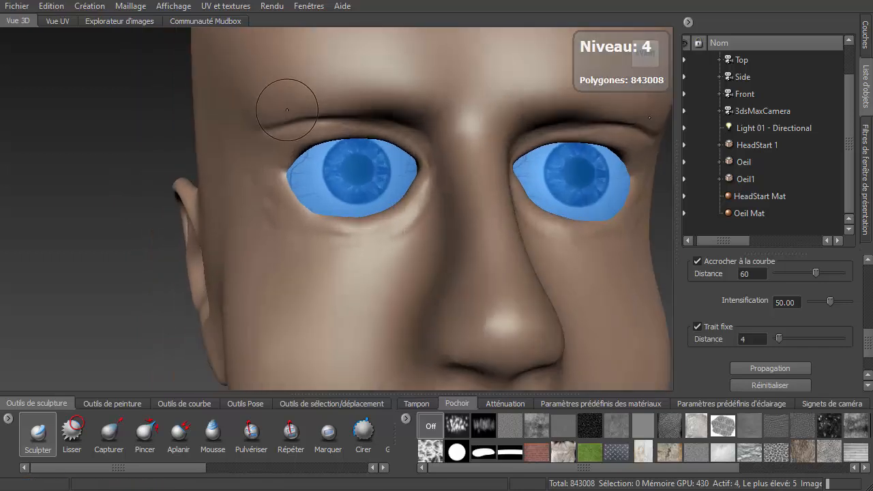
click(419, 404)
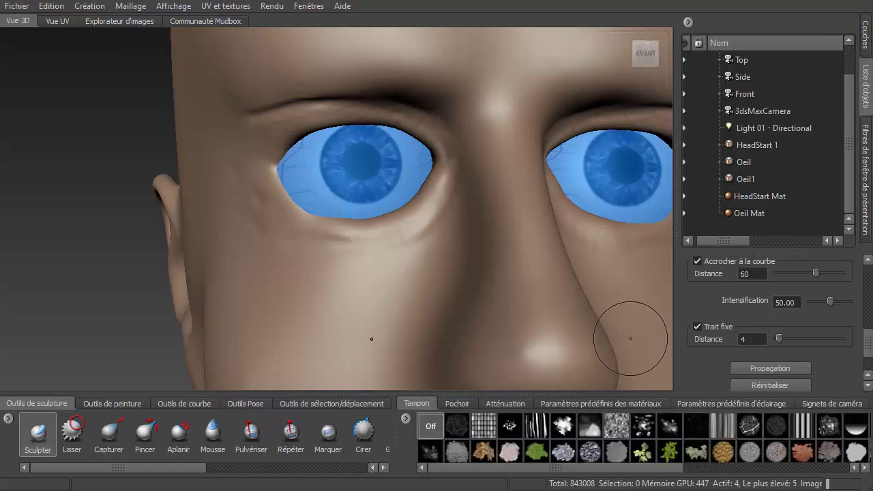
drag(868, 343, 868, 295)
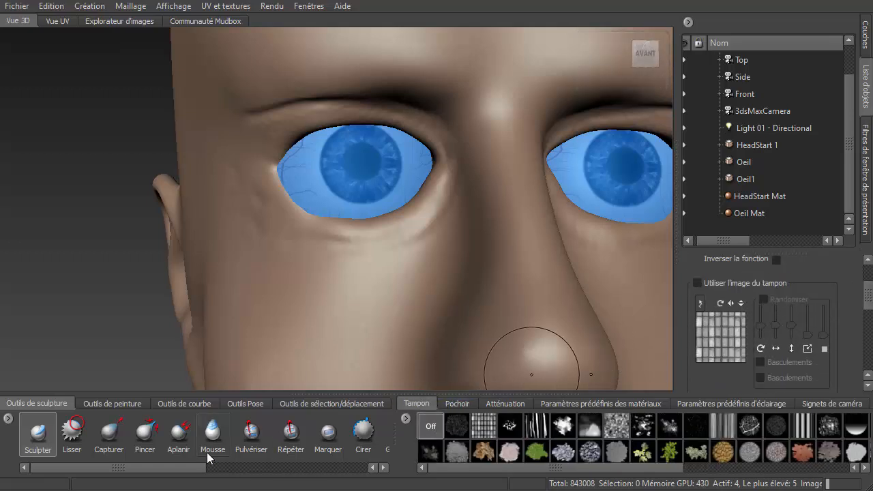
drag(203, 469, 305, 467)
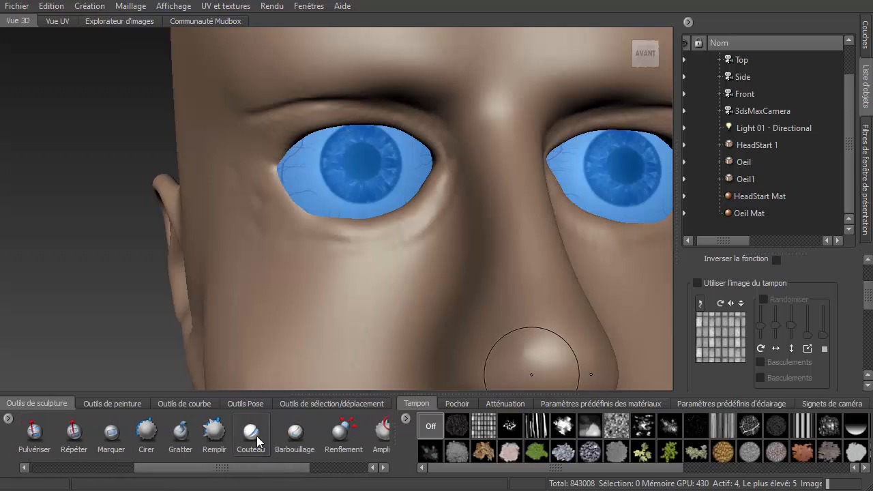
click(258, 440)
click(452, 402)
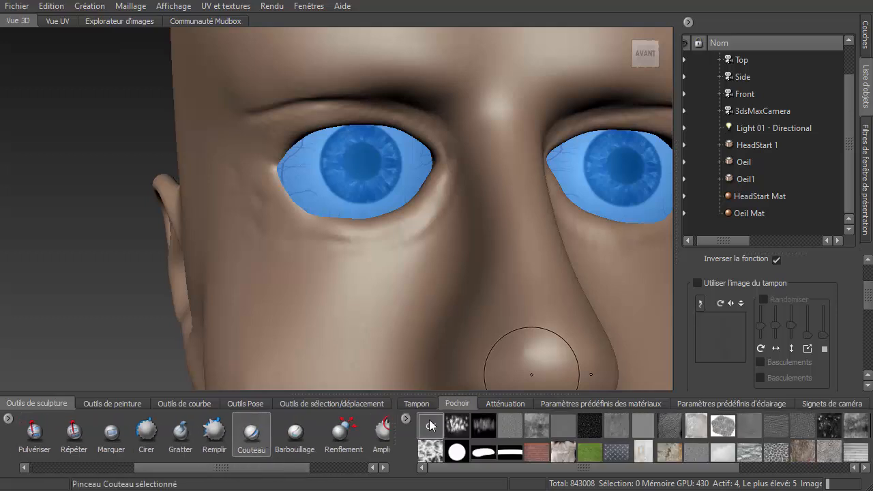
click(429, 421)
click(419, 406)
- Orbit to the left eye, switch to the Sculpt brush and enlarge it over the eye area
scroll(335, 307, down, 5)
alt+drag(309, 133, 381, 184)
scroll(410, 194, up, 4)
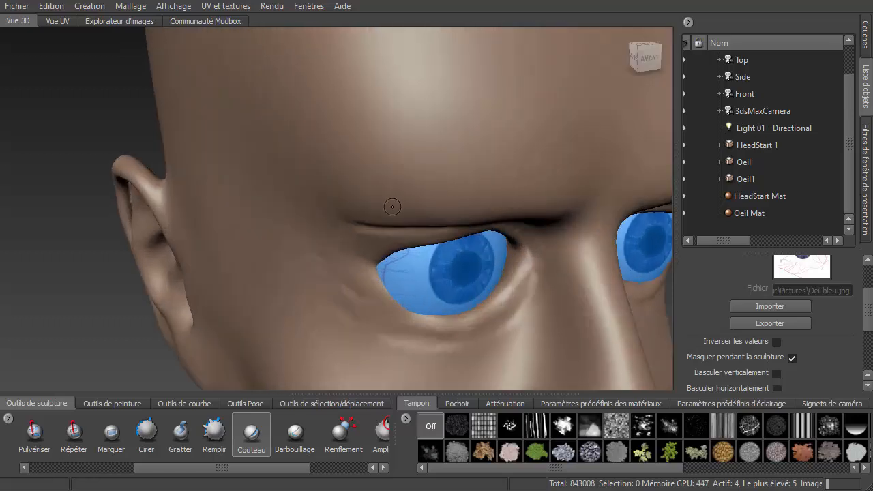
drag(247, 468, 144, 468)
click(37, 434)
key(b)
drag(378, 135, 410, 108)
key(shift)
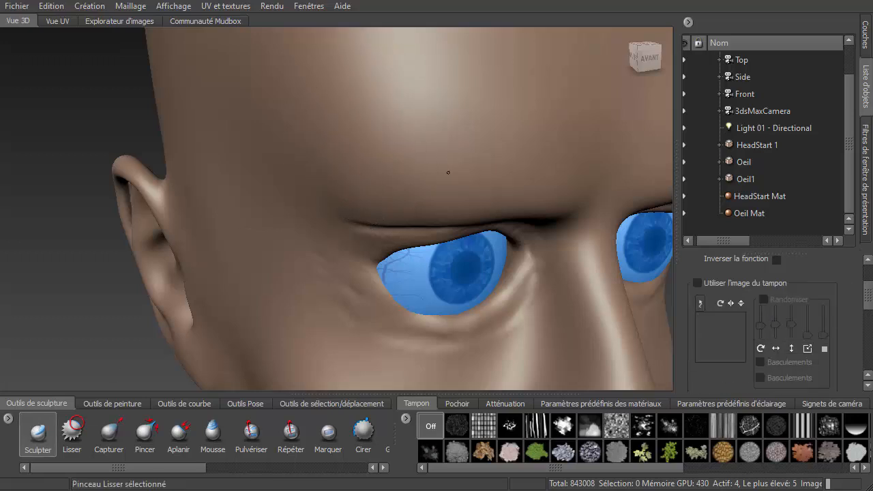
key(shift)
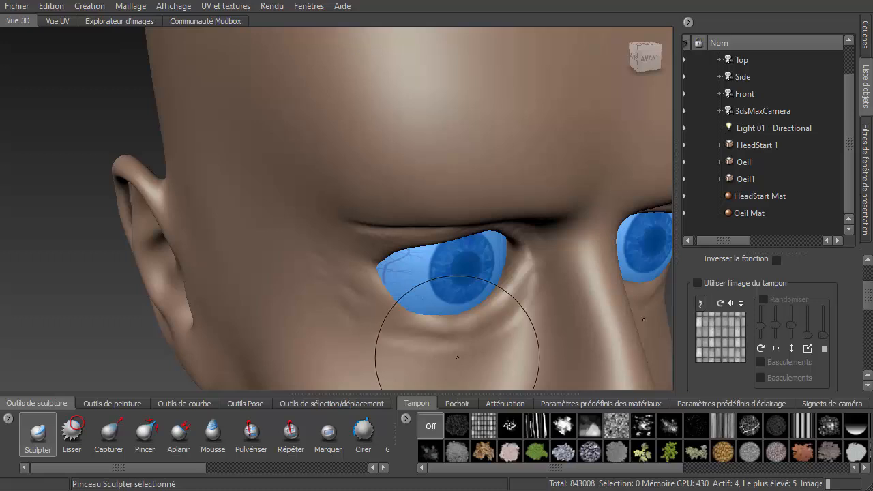
key(shift)
key(shift)
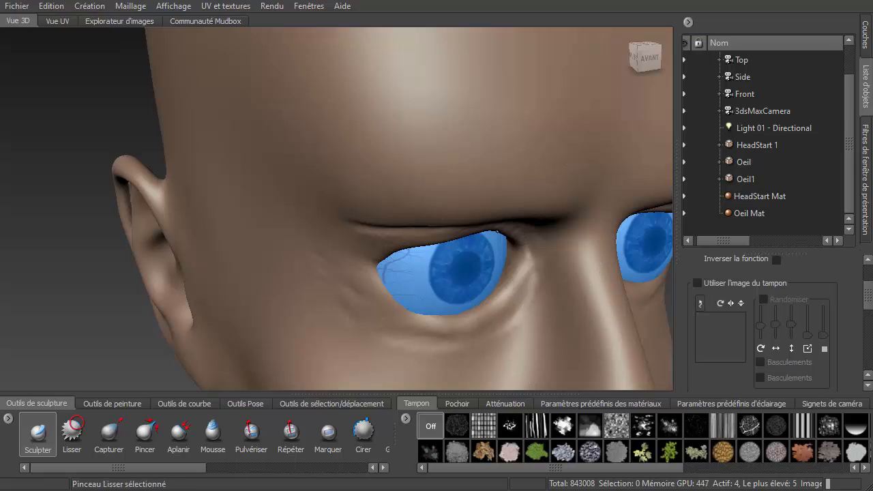
scroll(503, 263, down, 1)
scroll(524, 262, up, 2)
alt+drag(524, 263, 445, 135)
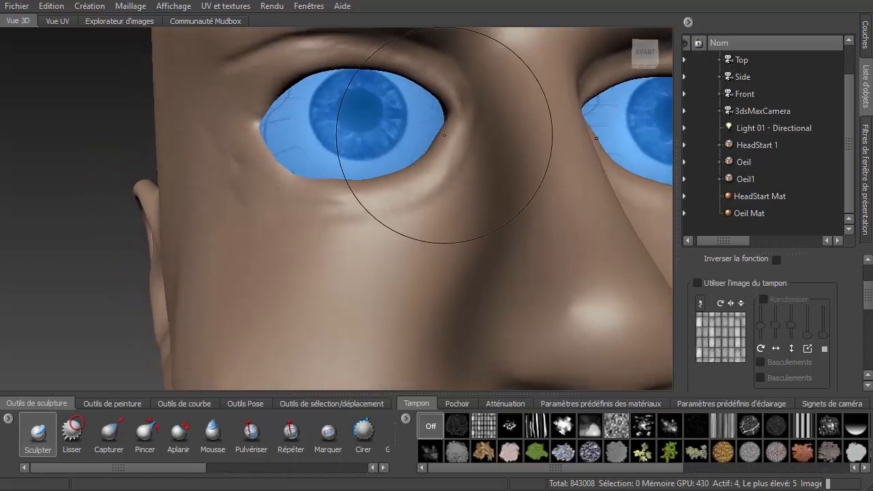
- Sculpt the left eye's outer corner and brow area from the side view
scroll(424, 70, up, 2)
alt+drag(384, 122, 443, 125)
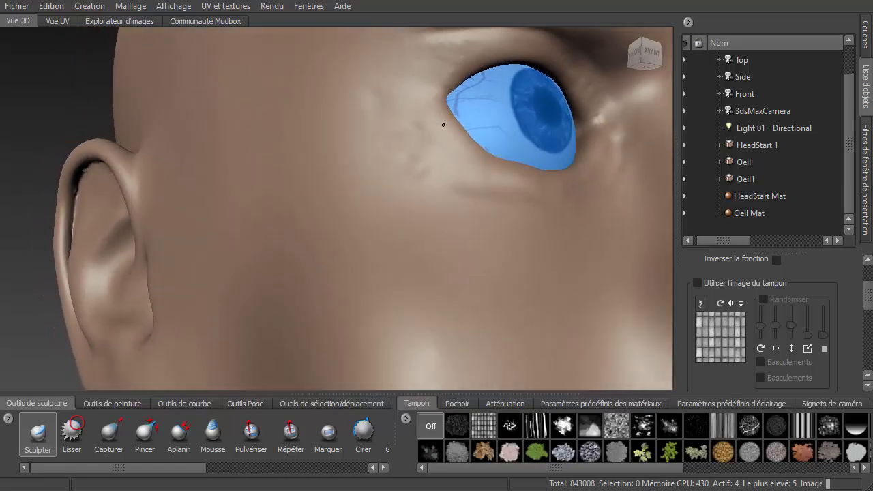
scroll(443, 136, down, 3)
mouse_move(483, 202)
alt+mouse_down()
mouse_move(459, 230)
mouse_move(502, 285)
mouse_move(465, 268)
alt+mouse_up()
shift+drag(301, 134, 349, 123)
mouse_move(290, 126)
shift+mouse_down()
mouse_move(337, 109)
mouse_move(346, 116)
shift+mouse_up()
scroll(341, 125, up, 4)
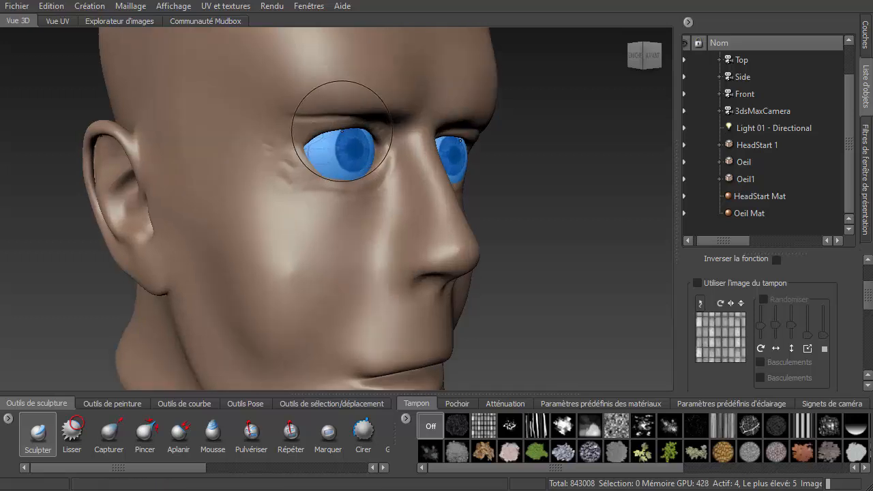
mouse_move(311, 164)
alt+mouse_down()
mouse_move(301, 167)
mouse_move(293, 151)
mouse_move(325, 152)
mouse_move(352, 138)
alt+mouse_up()
- Step down to subdivision level 3, shrink the brush and smooth the left upper lid with the Smooth brush
key(Page_Down)
alt+middle_drag(352, 137, 364, 192)
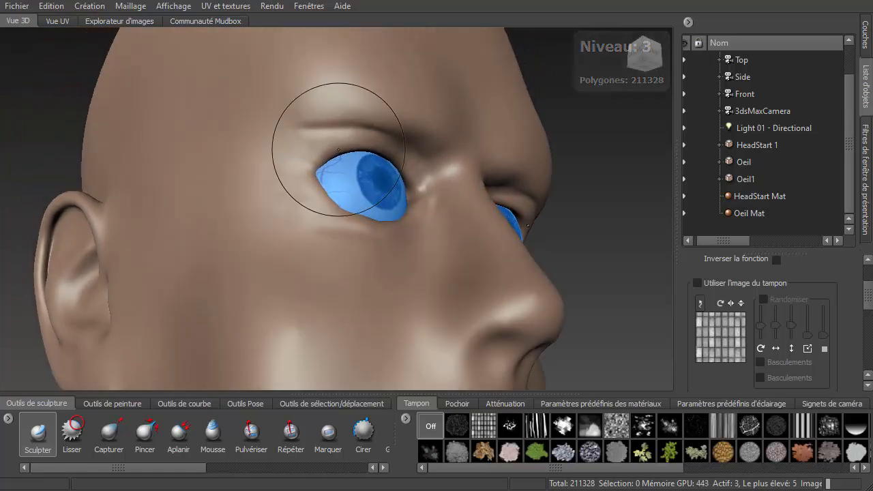
key(b)
mouse_move(321, 125)
mouse_down()
mouse_move(299, 135)
mouse_move(272, 131)
mouse_up()
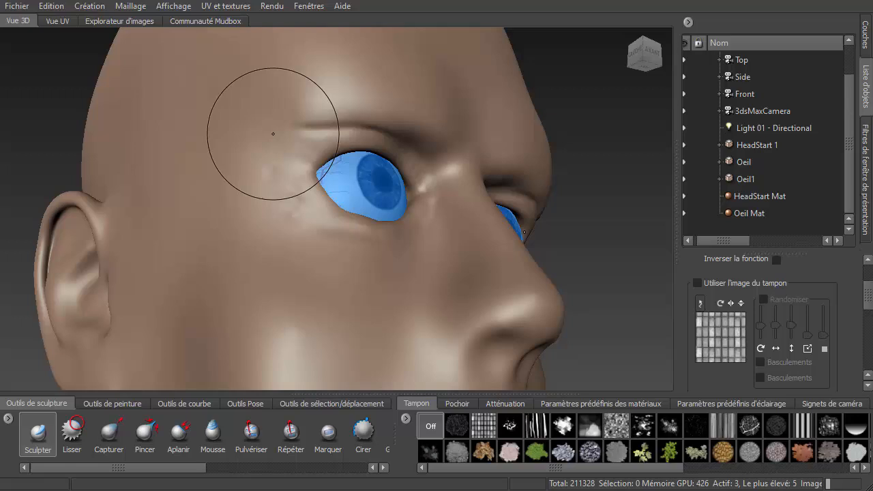
click(71, 437)
mouse_move(329, 120)
mouse_down()
mouse_move(343, 110)
mouse_move(304, 114)
mouse_up()
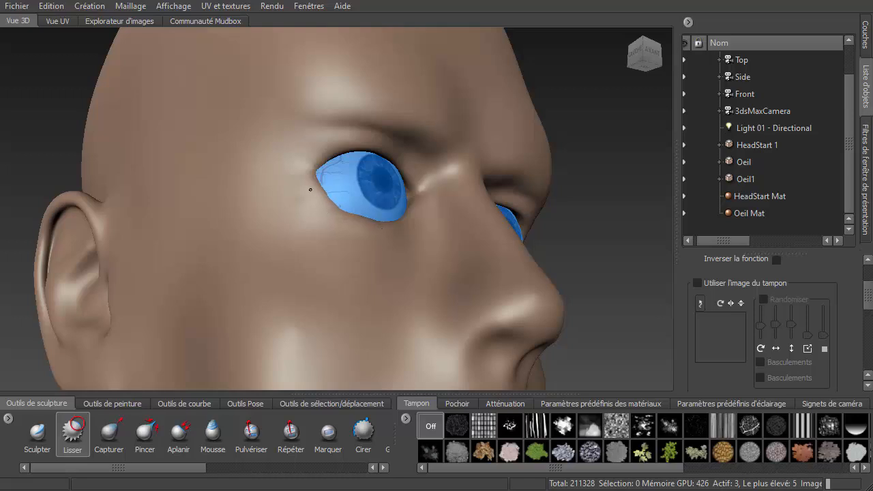
- Switch to the Knife brush, step up to subdivision level 4 and shrink the brush
alt+drag(448, 234, 395, 250)
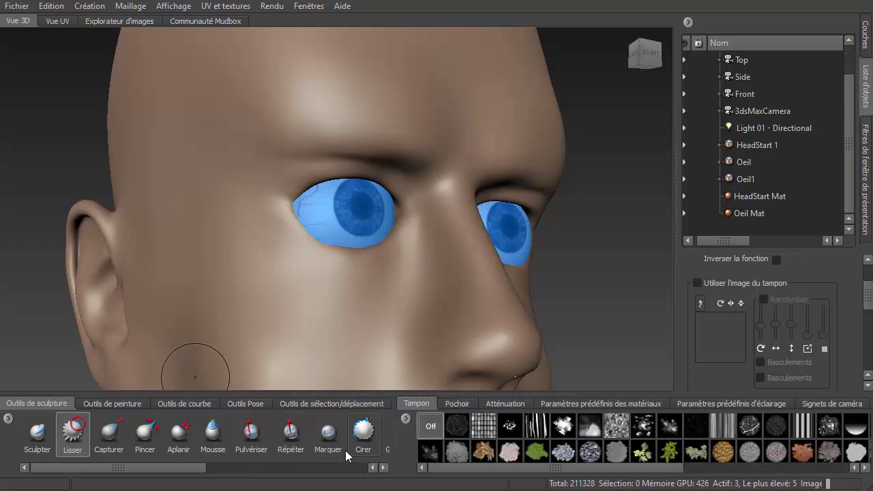
drag(184, 470, 259, 469)
click(311, 432)
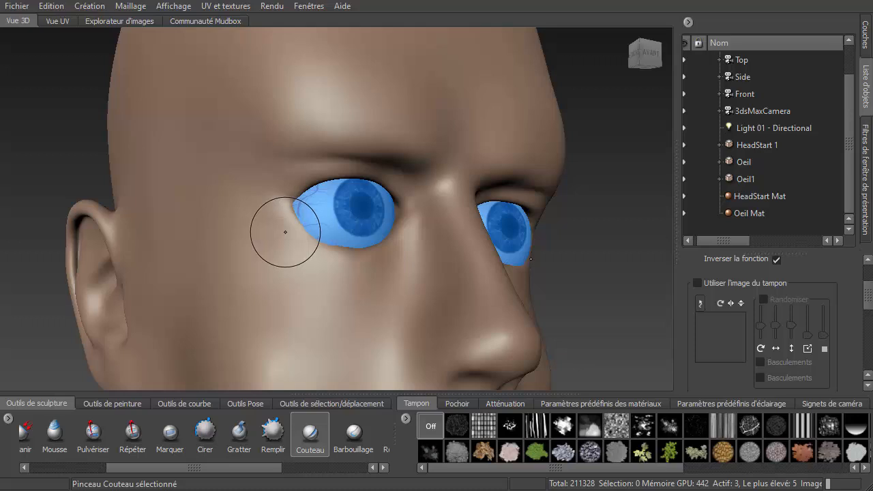
key(shift+d)
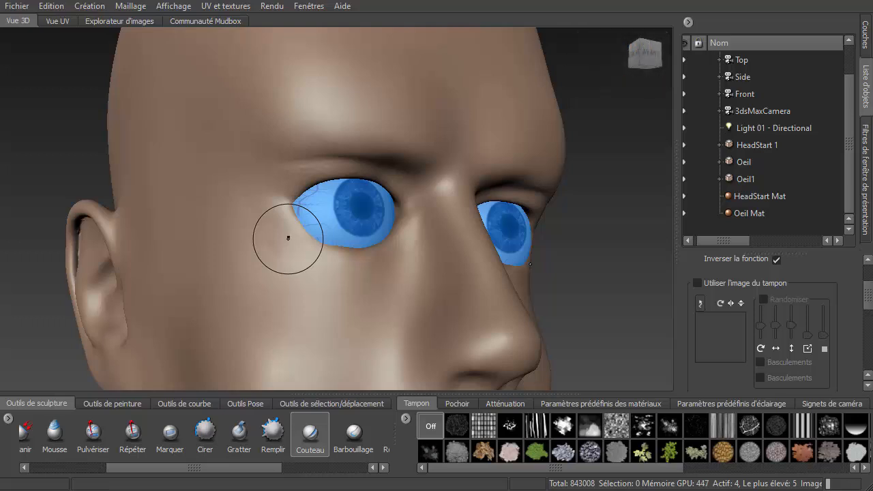
key(b)
drag(288, 239, 268, 239)
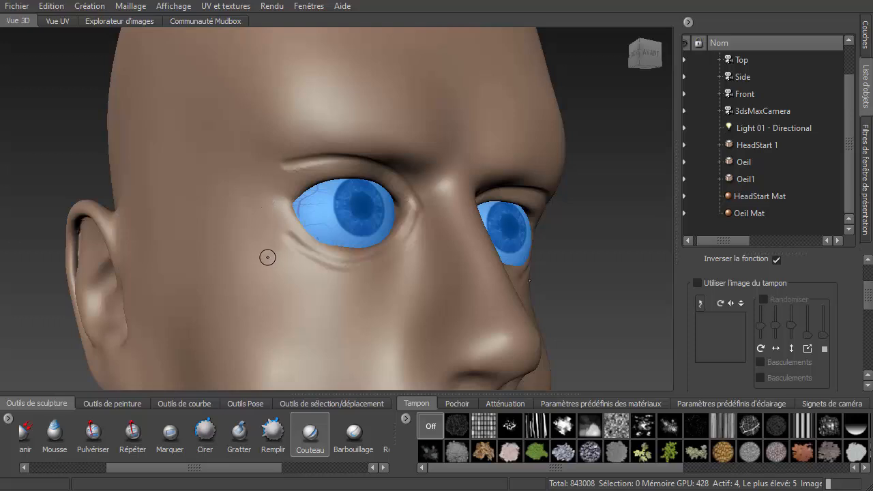
- Switch to the Smooth brush and smooth the brow and the crease beneath the left eye
drag(127, 469, 28, 464)
click(73, 432)
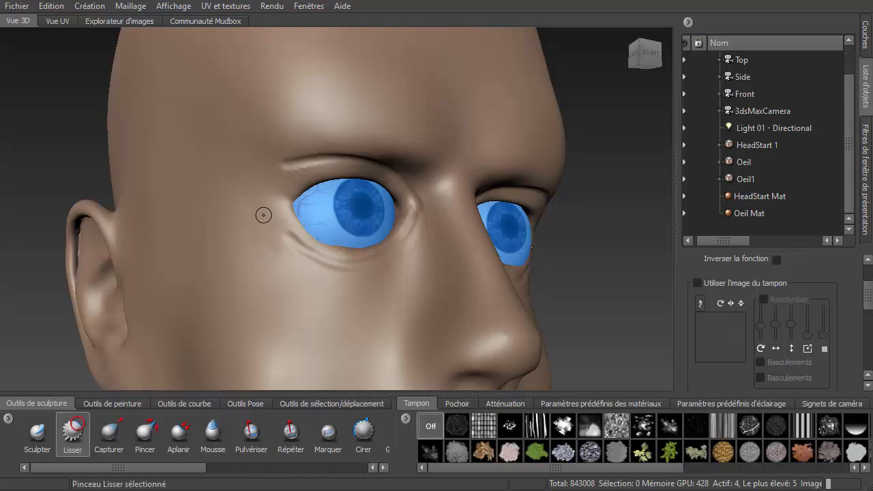
drag(284, 156, 281, 158)
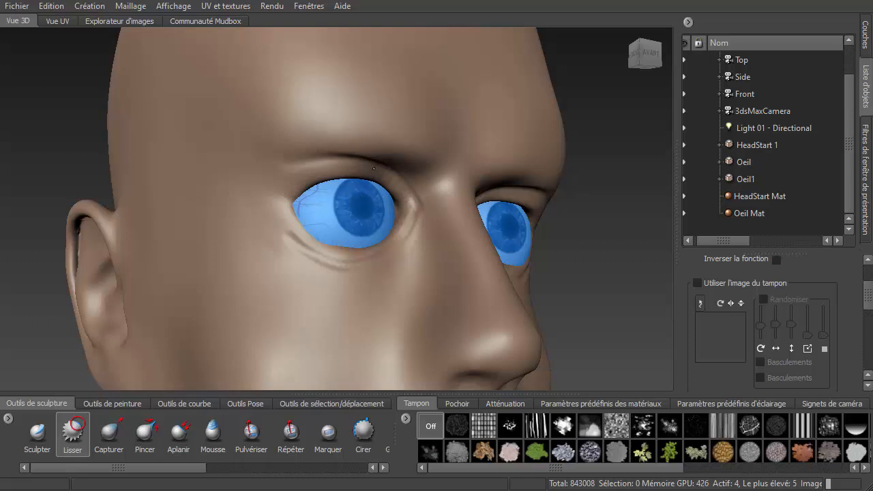
drag(424, 200, 378, 165)
drag(283, 229, 289, 239)
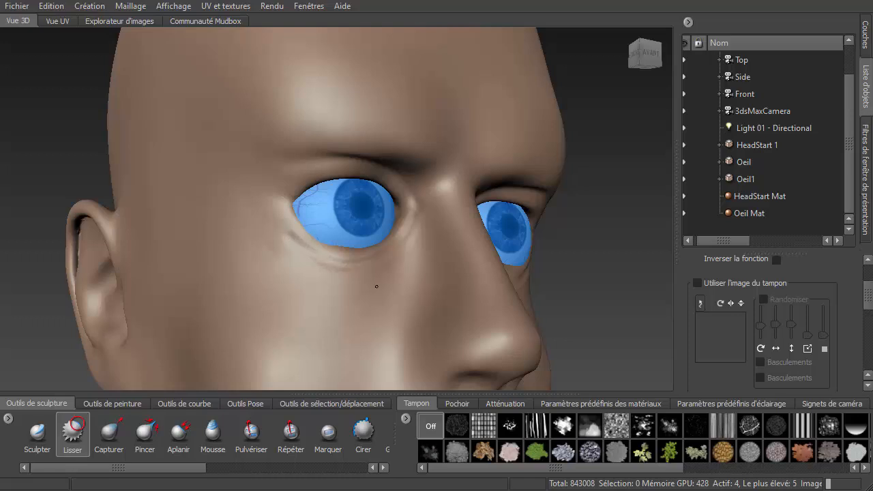
drag(343, 263, 333, 268)
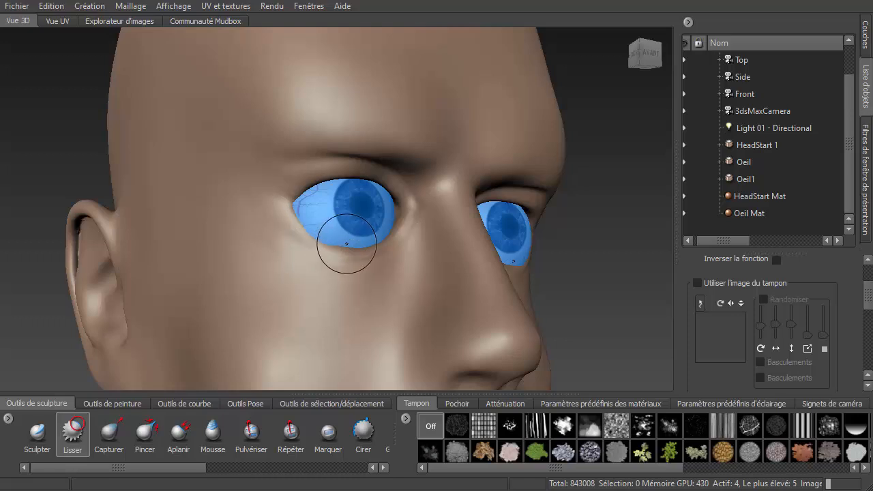
- Switch to the Sculpt brush, turn off Trait fixe and sculpt the nose tip and nostril wings from below and the side
mouse_move(341, 257)
alt+mouse_down()
mouse_move(400, 277)
mouse_move(351, 293)
mouse_move(310, 290)
mouse_move(395, 294)
mouse_move(241, 290)
mouse_move(330, 293)
mouse_move(346, 271)
mouse_move(432, 334)
alt+mouse_up()
alt+middle_drag(432, 334, 412, 211)
scroll(359, 170, up, 3)
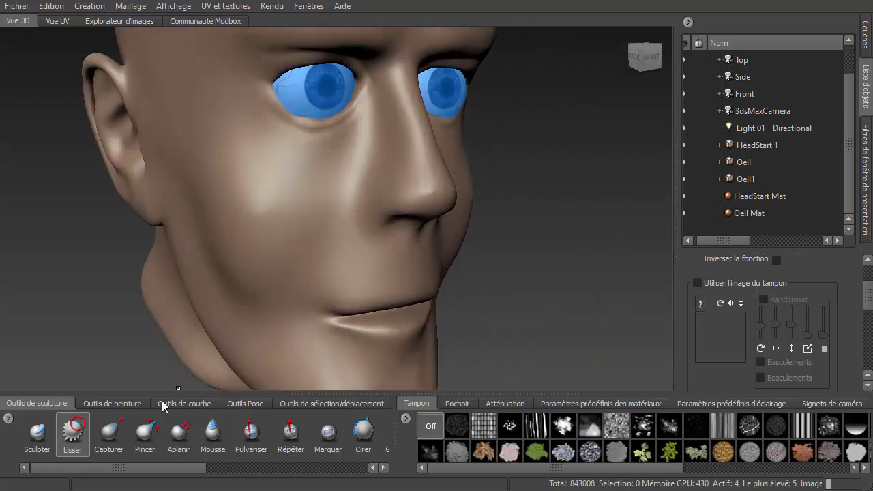
click(37, 433)
alt+drag(345, 275, 371, 166)
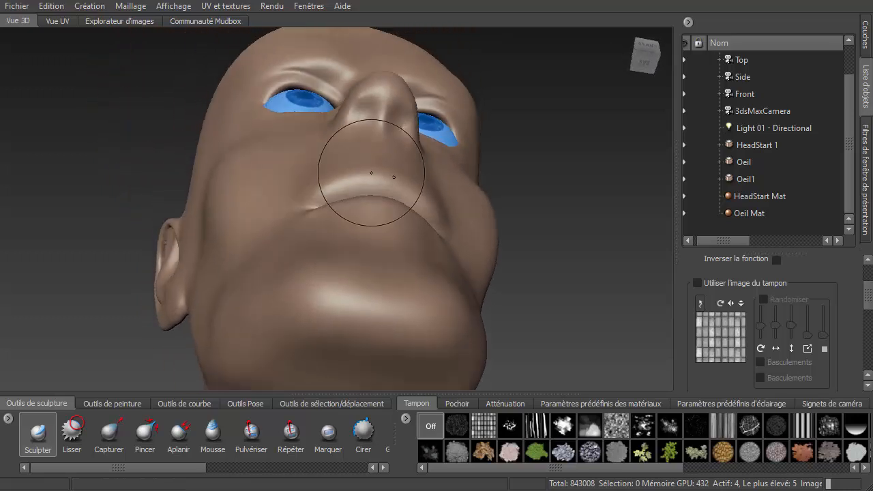
alt+drag(356, 215, 362, 151)
scroll(362, 150, up, 1)
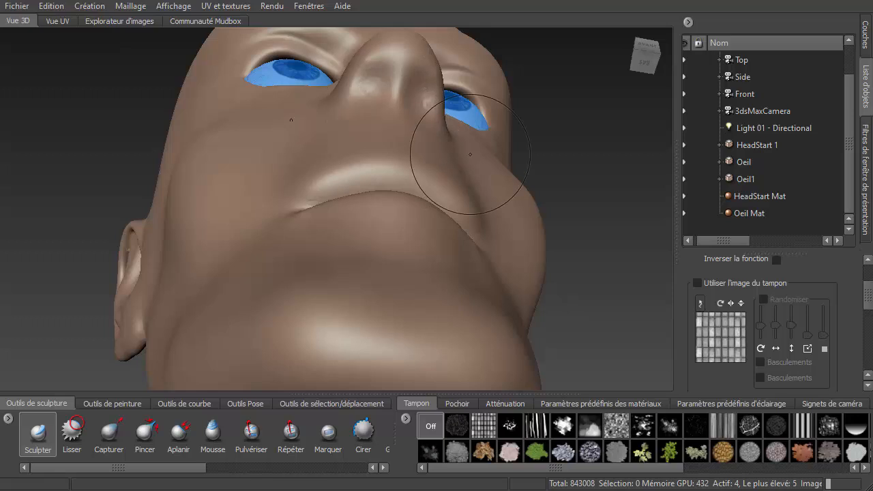
drag(869, 294, 870, 369)
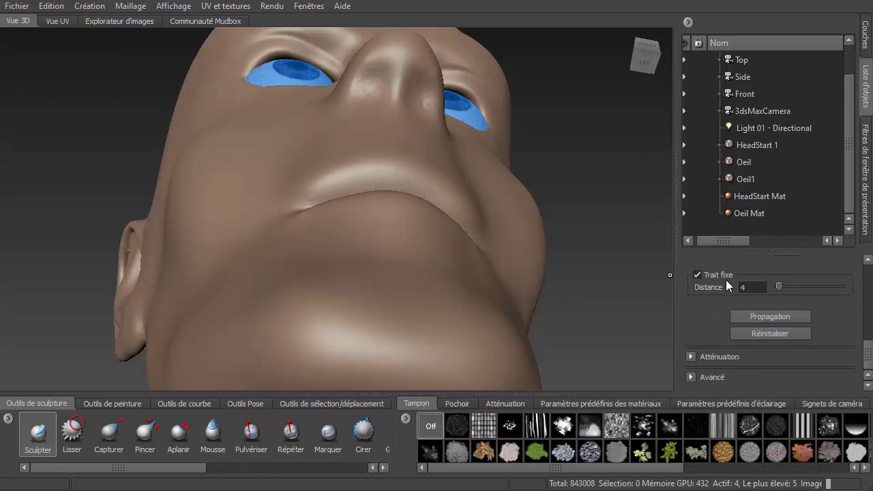
click(697, 274)
mouse_move(370, 153)
alt+mouse_down()
mouse_move(361, 111)
mouse_move(390, 293)
mouse_move(386, 173)
alt+mouse_up()
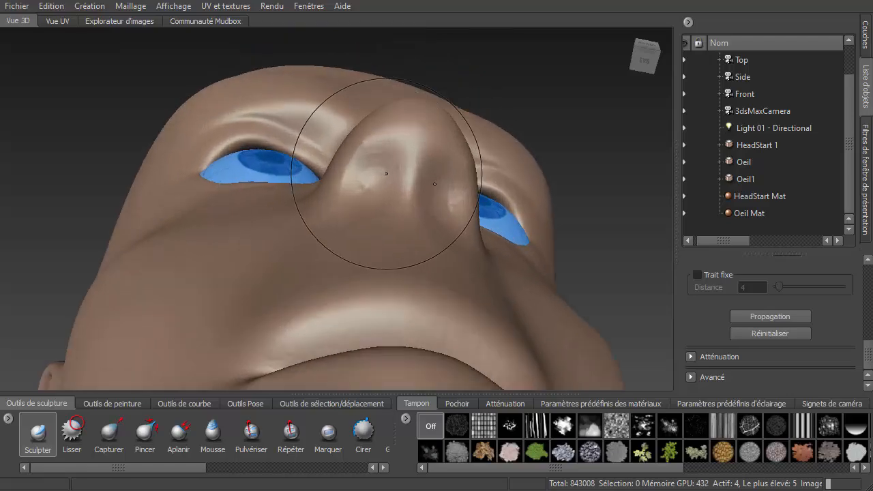
scroll(382, 176, up, 3)
mouse_move(371, 209)
alt+mouse_down()
mouse_move(429, 242)
mouse_move(433, 264)
alt+mouse_up()
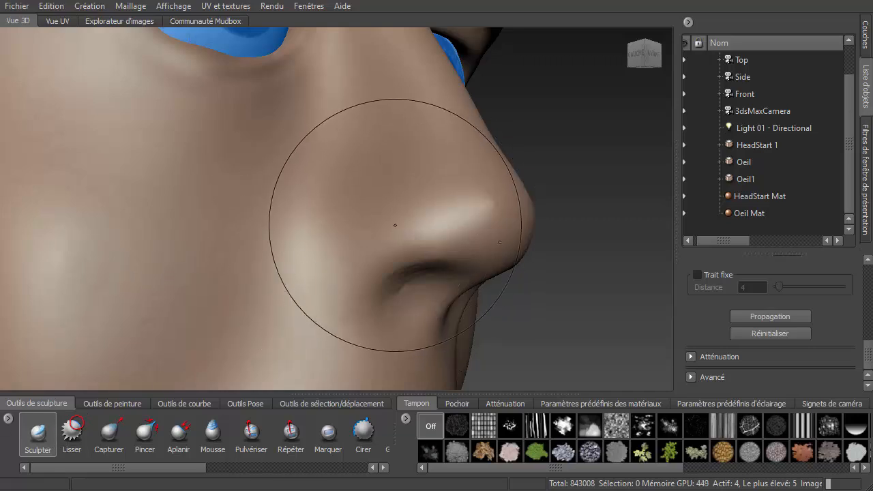
drag(390, 215, 338, 216)
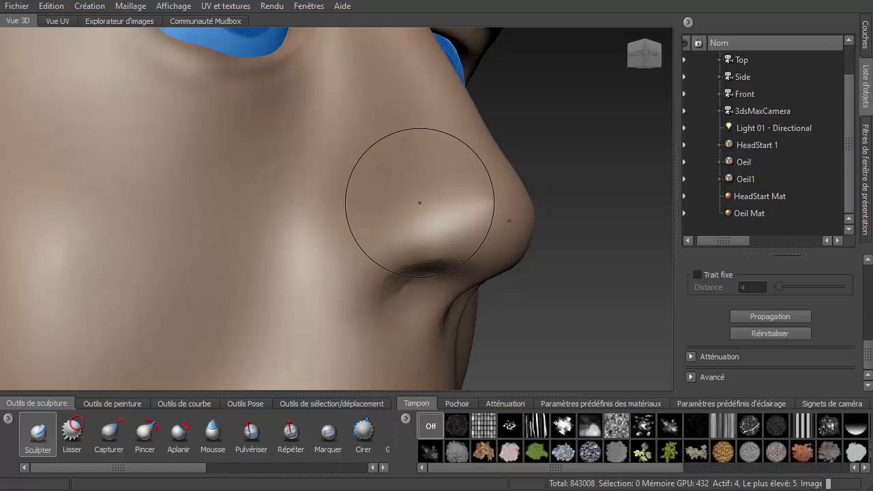
drag(441, 204, 373, 232)
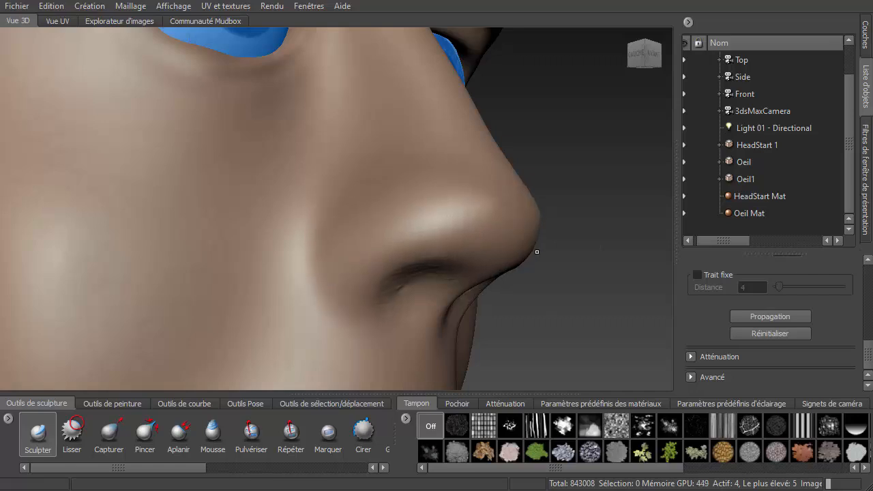
- Sculpt the nose bridge and tip from the front view
alt+drag(588, 247, 453, 244)
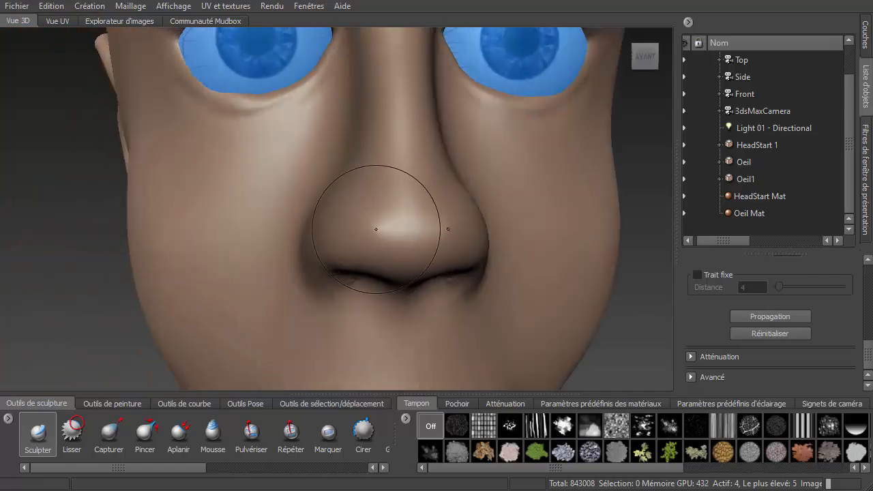
mouse_move(376, 229)
mouse_down()
mouse_move(366, 230)
mouse_move(436, 239)
mouse_up()
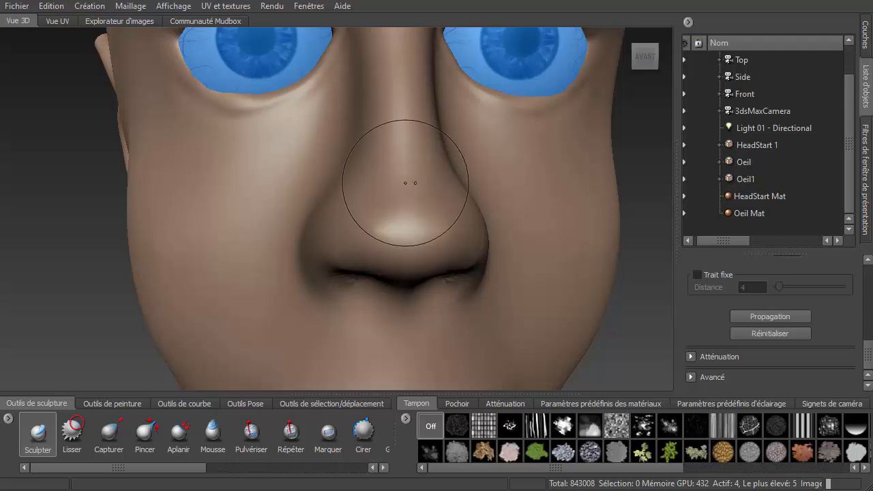
drag(395, 180, 400, 218)
drag(394, 182, 402, 238)
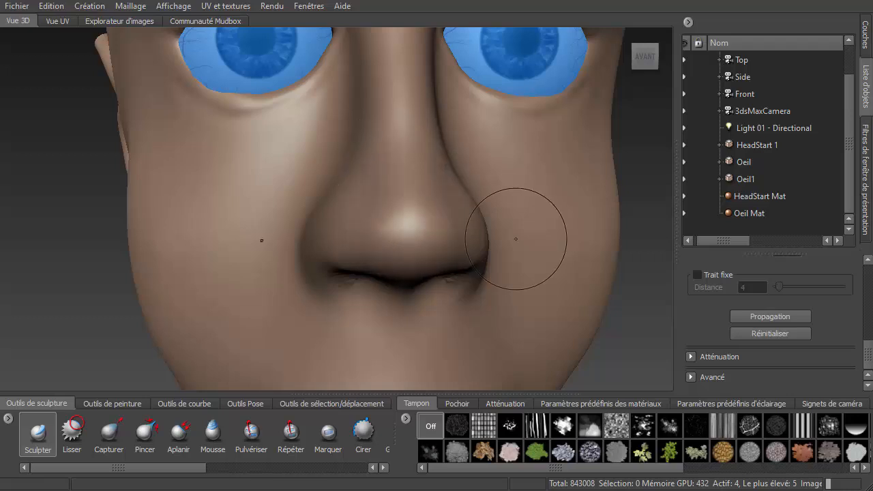
mouse_move(516, 240)
alt+mouse_down()
mouse_move(595, 243)
mouse_move(533, 262)
mouse_move(387, 230)
alt+mouse_up()
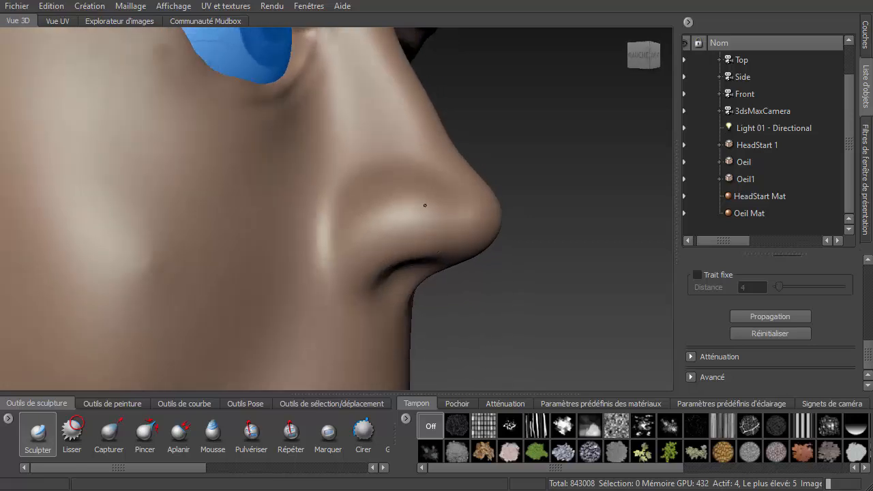
- Sculpt the two nostril openings from below and smooth around them
mouse_move(524, 248)
alt+mouse_down()
mouse_move(443, 287)
mouse_move(156, 350)
alt+mouse_up()
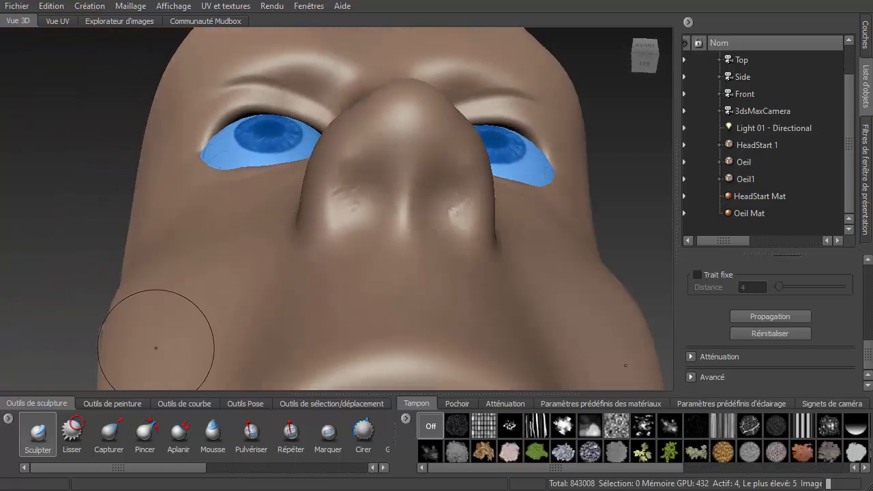
mouse_move(346, 239)
mouse_down()
mouse_move(372, 238)
mouse_move(321, 239)
mouse_move(384, 208)
mouse_move(365, 177)
mouse_move(358, 206)
mouse_move(368, 176)
mouse_move(378, 175)
mouse_move(361, 204)
mouse_move(365, 216)
mouse_move(381, 171)
mouse_move(374, 204)
mouse_move(379, 172)
mouse_move(347, 168)
mouse_up()
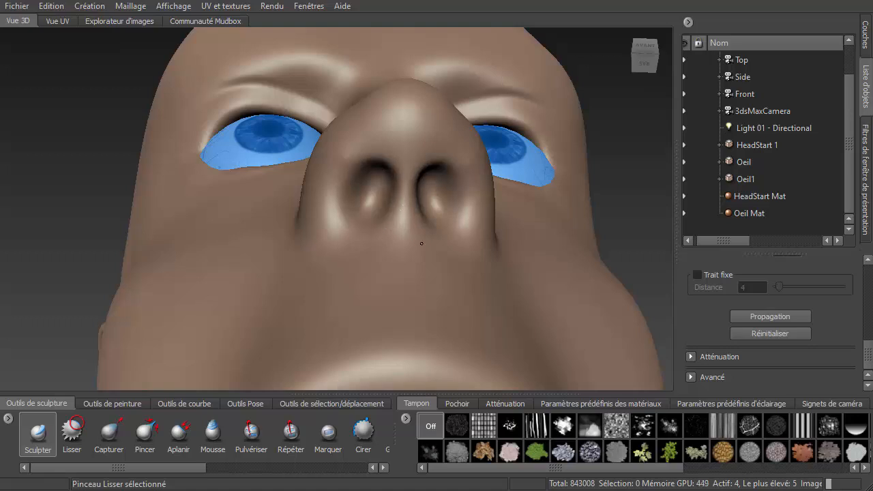
mouse_move(422, 243)
mouse_down()
mouse_move(365, 195)
mouse_move(349, 198)
mouse_move(351, 165)
mouse_move(363, 200)
mouse_move(379, 178)
mouse_move(374, 195)
mouse_move(369, 171)
mouse_up()
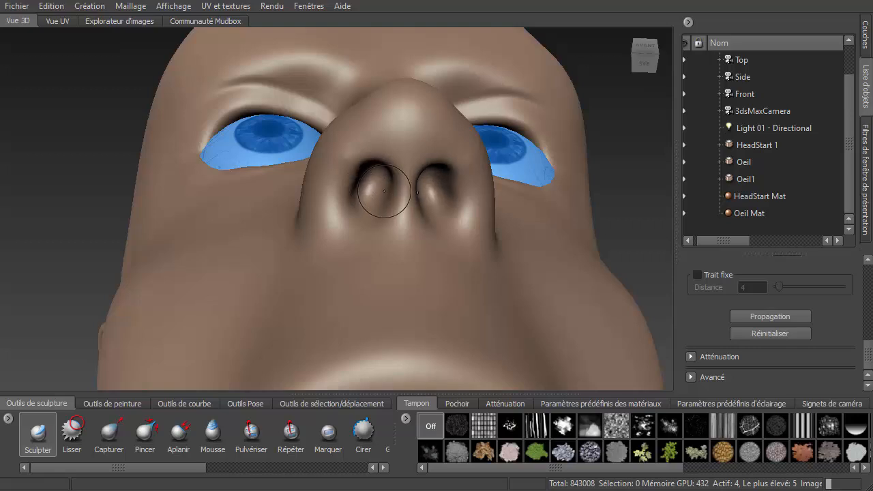
key(shift)
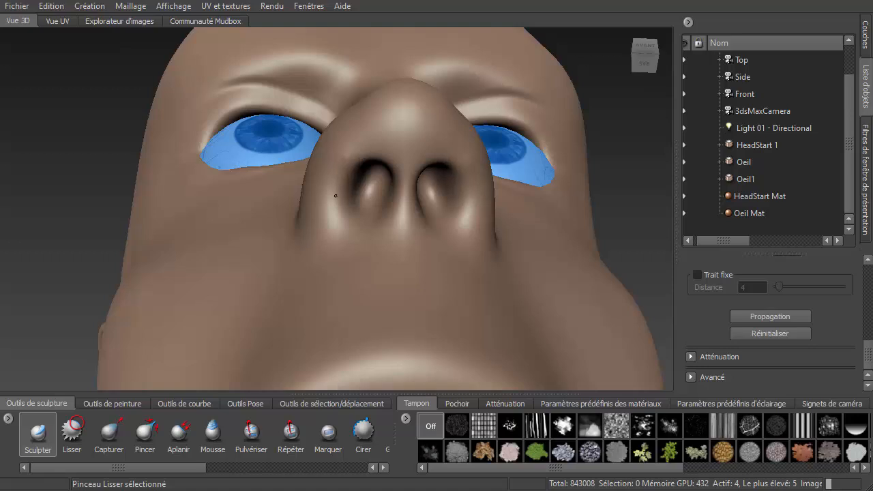
alt+drag(336, 195, 522, 237)
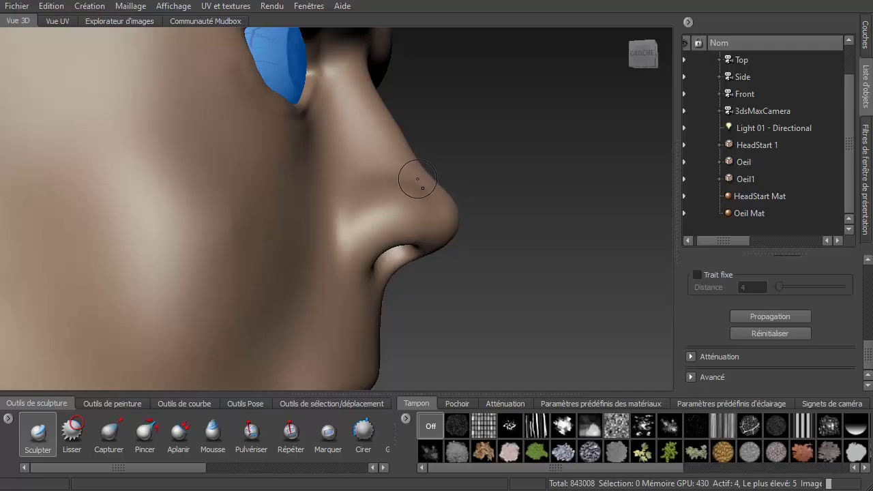
- Switch to the Knife brush with Trait fixe at distance 3 and cut the crease around the nostril wing
alt+drag(464, 202, 398, 207)
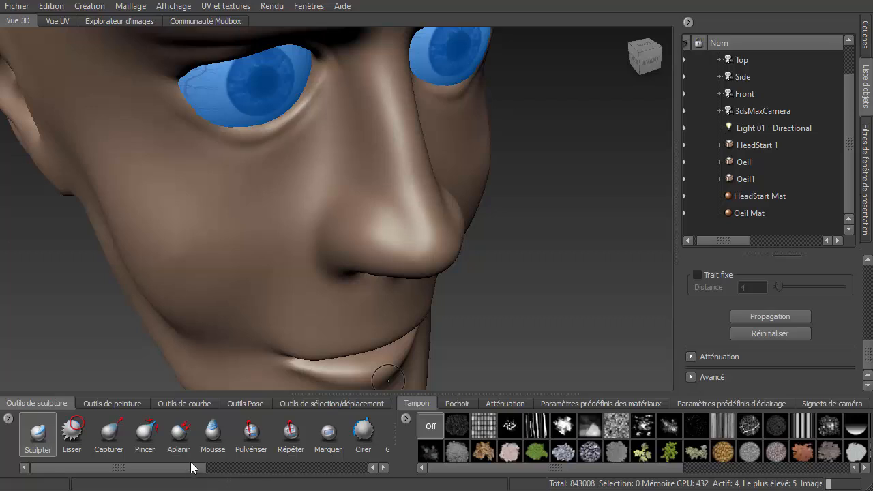
mouse_move(187, 471)
mouse_down()
mouse_move(347, 457)
mouse_move(289, 477)
mouse_up()
click(253, 437)
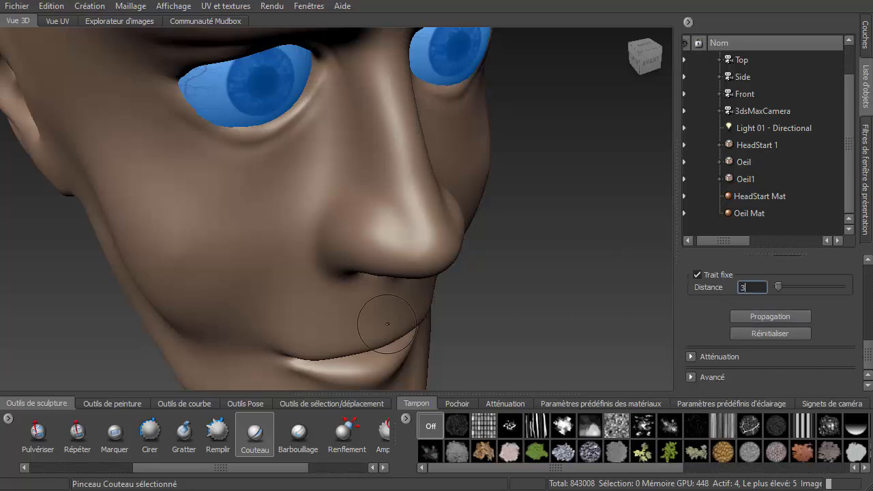
right_click(398, 219)
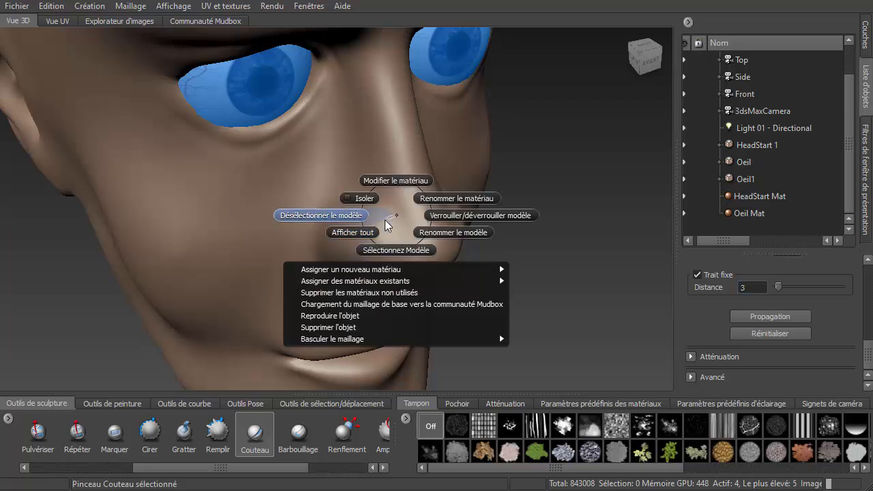
click(221, 276)
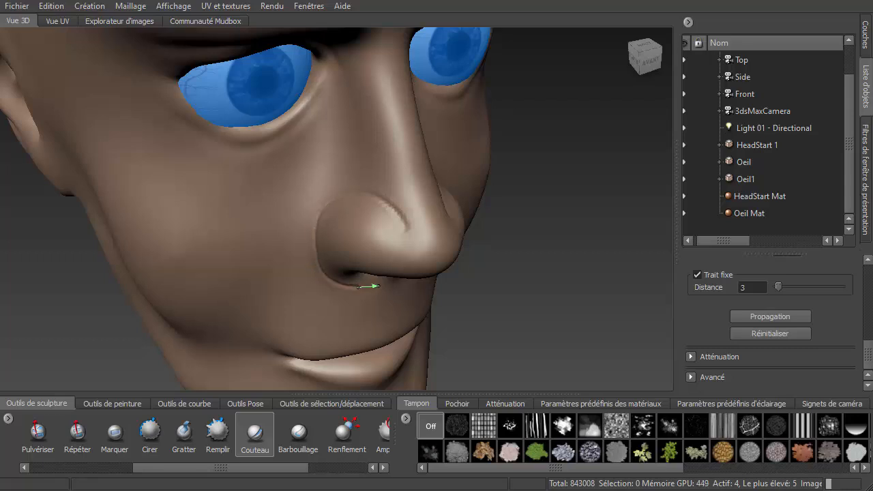
key(ctrl+z)
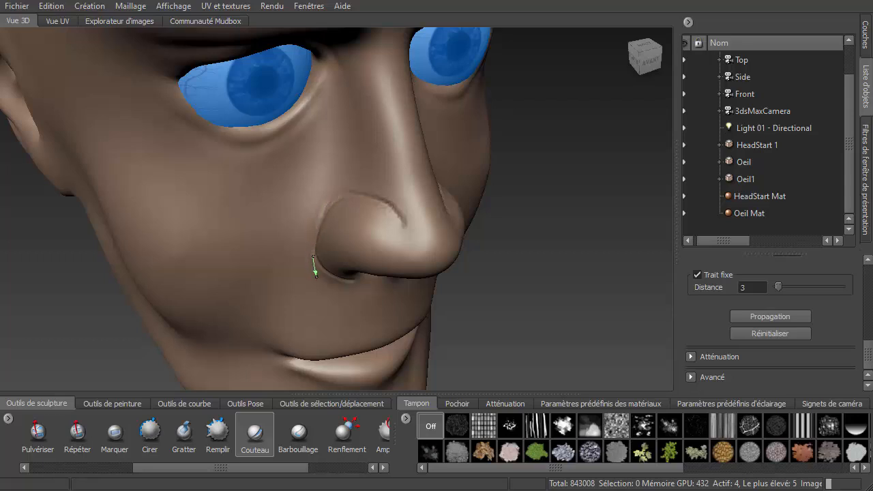
scroll(320, 275, up, 3)
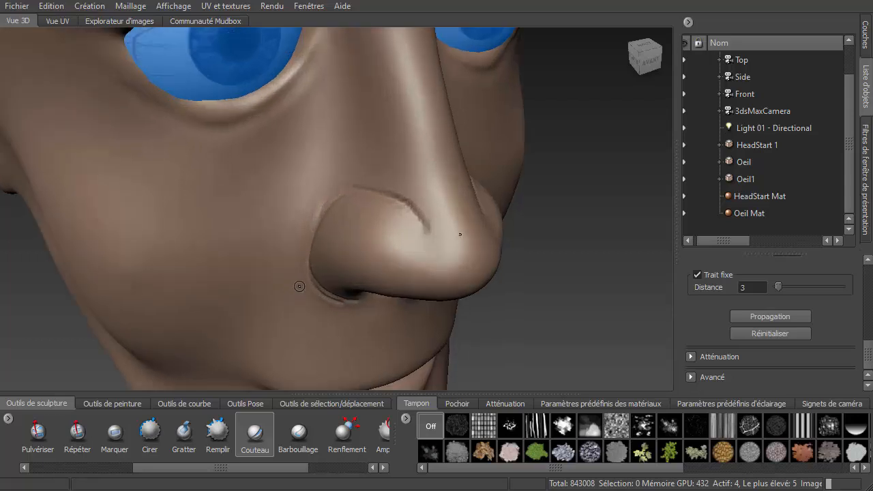
scroll(195, 464, up, 3)
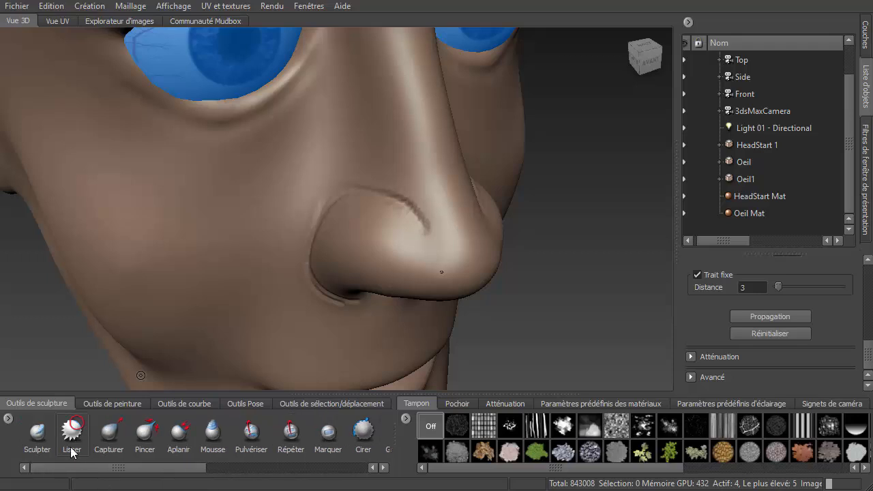
- Switch to the Smooth brush, resize it and soften the nostril wing crease
click(72, 431)
key(b)
mouse_move(413, 206)
mouse_down()
mouse_move(433, 205)
mouse_move(421, 205)
mouse_up()
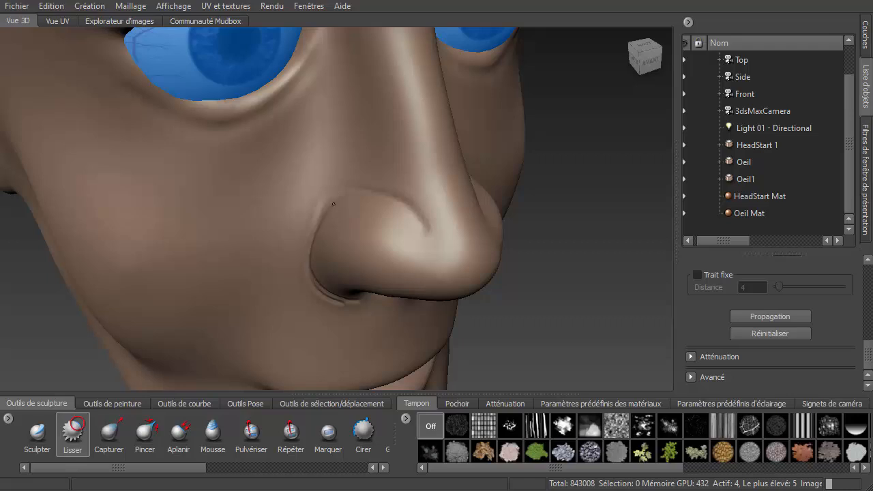
mouse_move(354, 308)
alt+mouse_down()
mouse_move(334, 259)
mouse_move(351, 189)
alt+mouse_up()
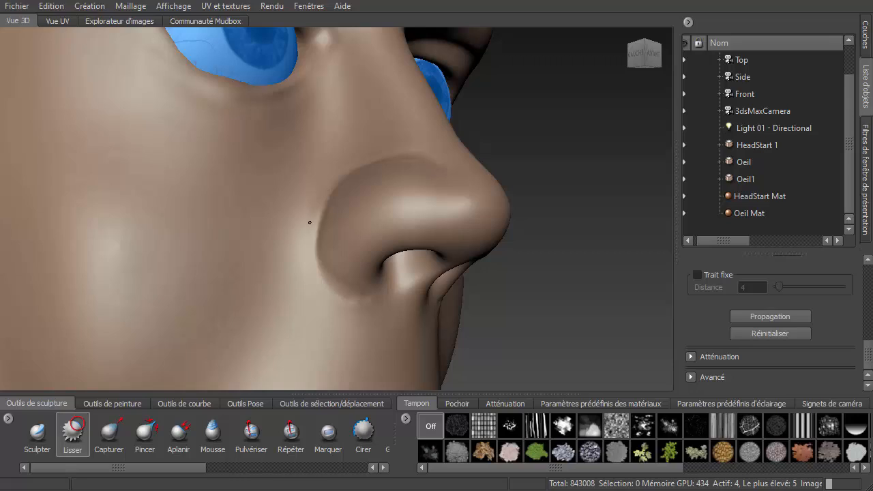
key(b)
drag(331, 200, 345, 199)
drag(423, 164, 384, 153)
right_click(338, 181)
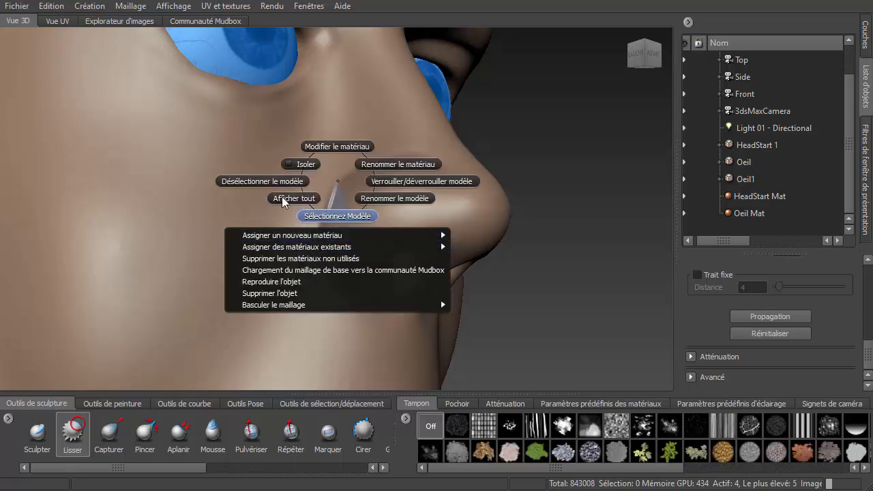
click(186, 159)
drag(439, 164, 413, 146)
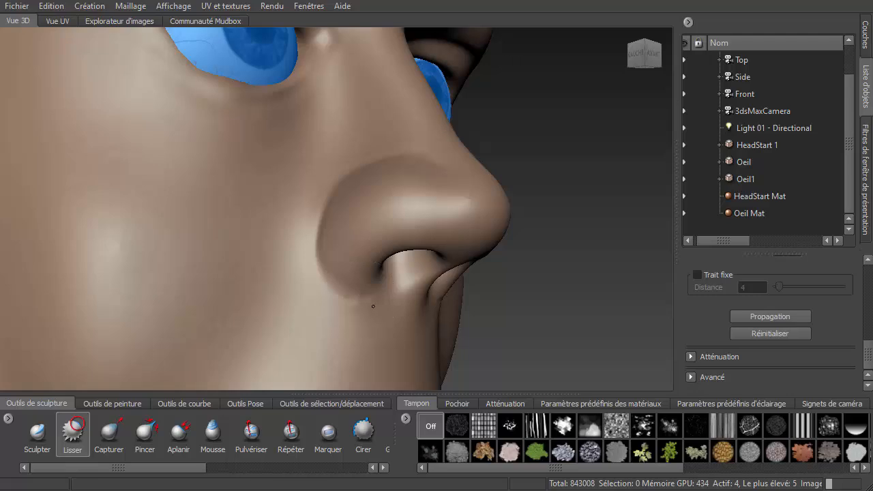
mouse_move(342, 294)
mouse_down()
mouse_move(382, 311)
mouse_move(350, 300)
mouse_up()
- Step down to subdivision level 3
scroll(350, 242, down, 4)
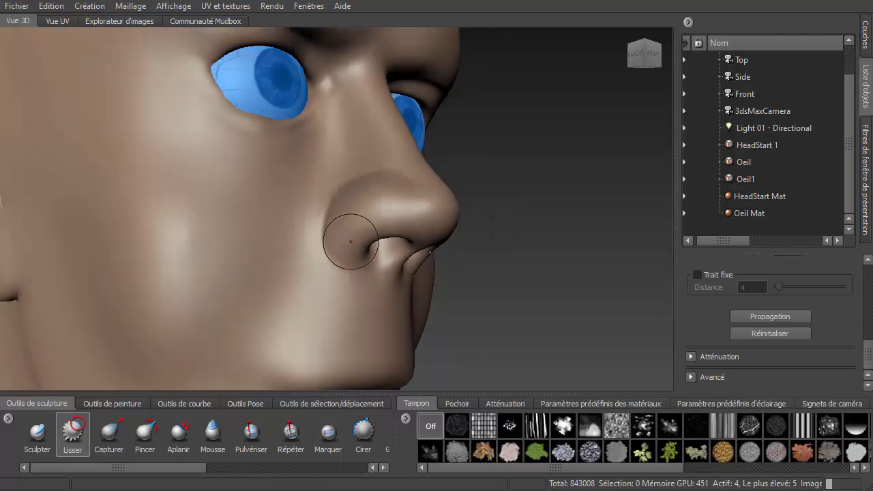
alt+drag(464, 266, 397, 275)
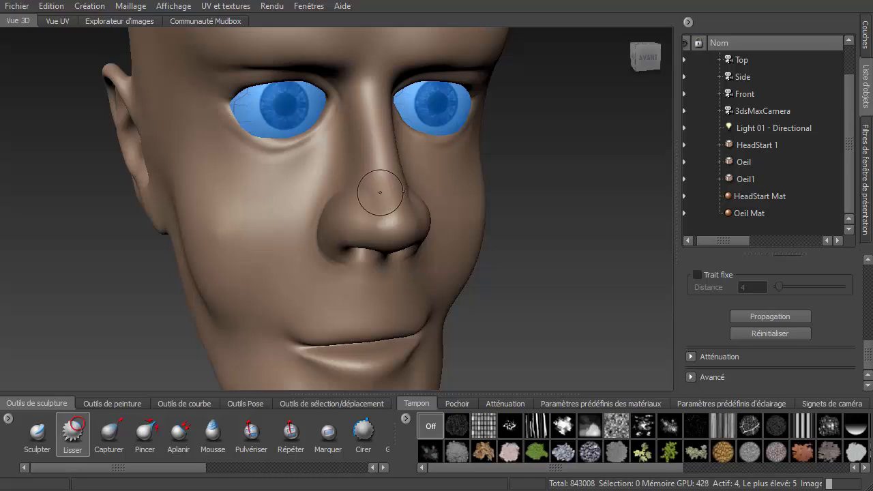
key(Page_Down)
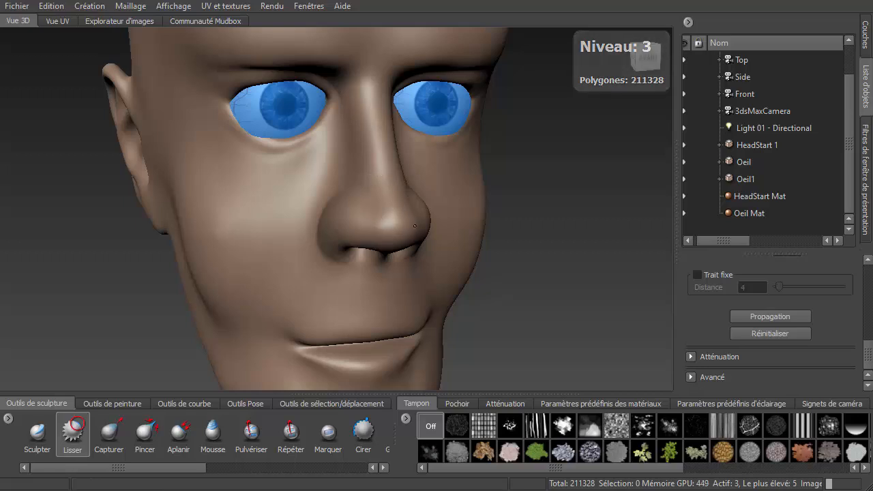
- Step up to subdivision level 4 and pull the nostril wing outward with a resized Grab brush
key(Page_Up)
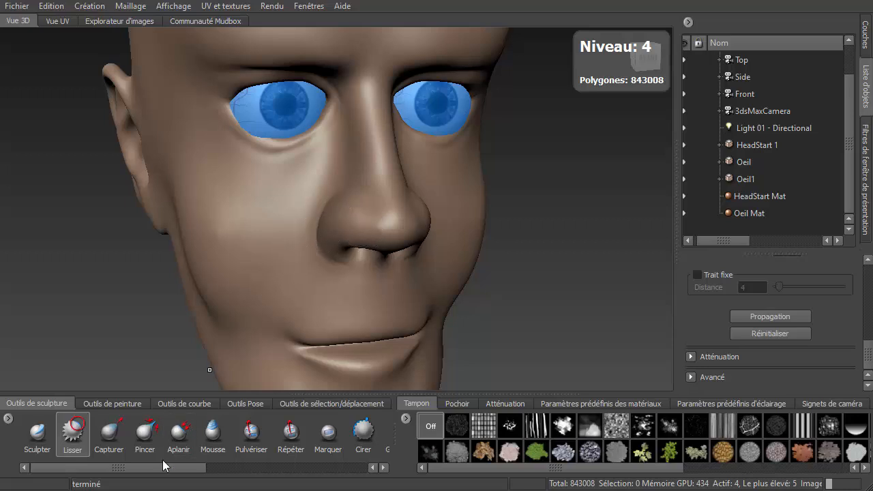
click(110, 432)
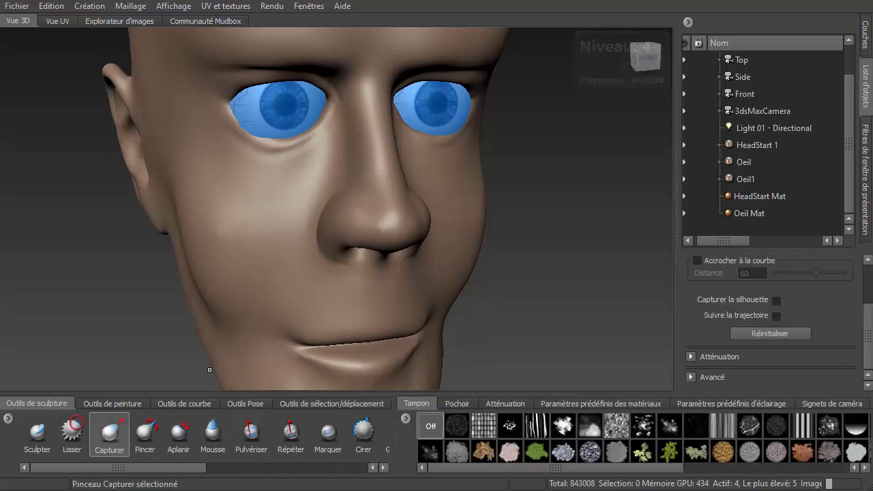
key(b)
drag(404, 232, 430, 232)
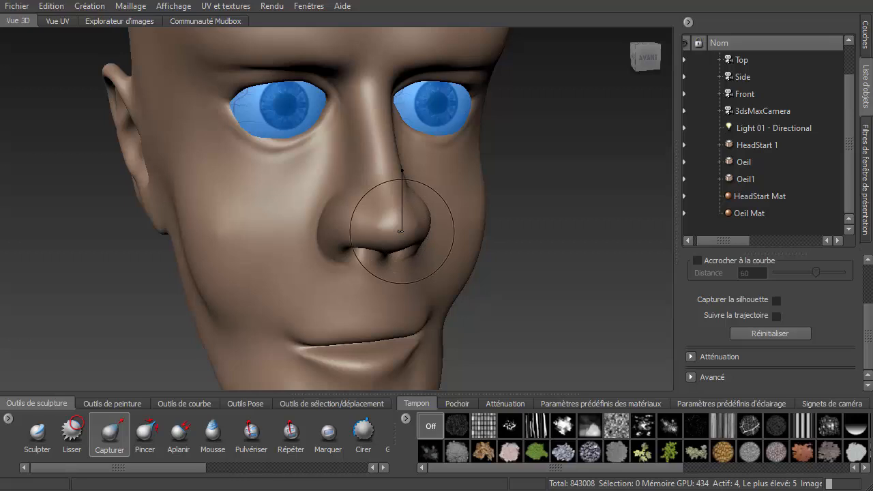
mouse_move(364, 249)
alt+mouse_down()
mouse_move(326, 254)
mouse_move(327, 247)
alt+mouse_up()
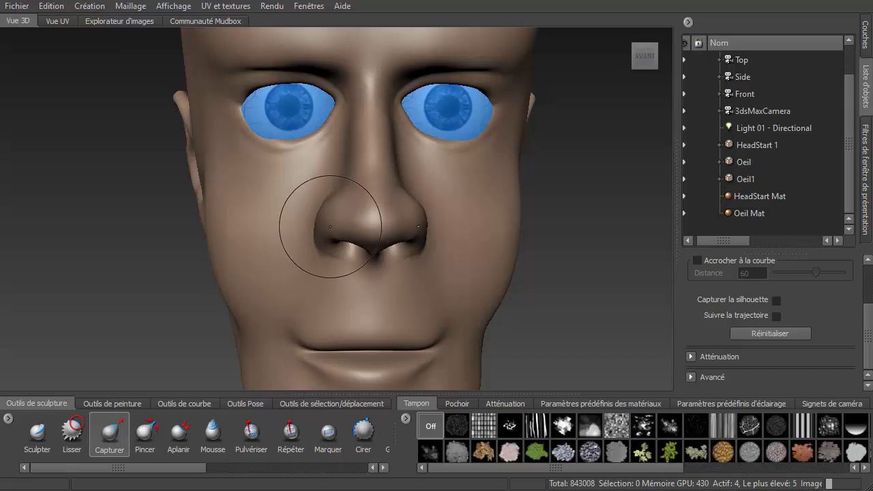
- Reshape the nose bridge and tip profile from the side with the Grab brush
alt+drag(311, 223, 536, 223)
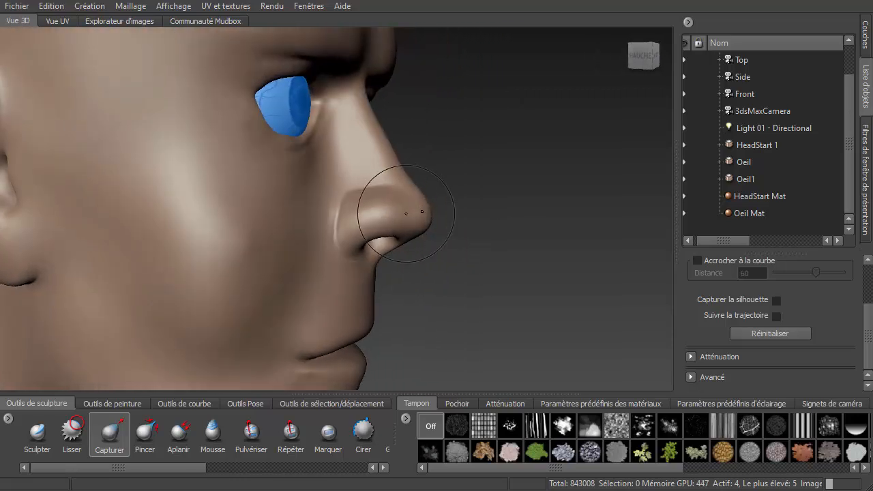
mouse_move(407, 214)
mouse_down()
mouse_move(425, 215)
mouse_move(407, 215)
mouse_up()
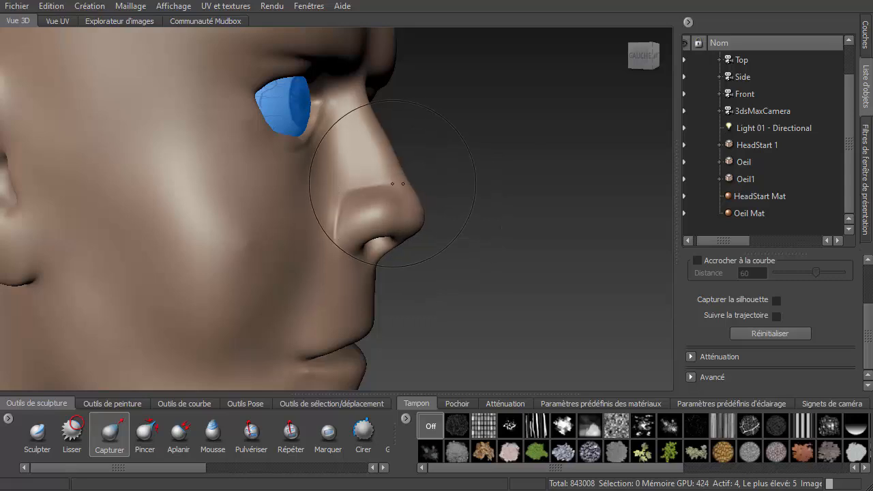
drag(395, 161, 376, 167)
drag(365, 125, 350, 130)
drag(382, 163, 349, 201)
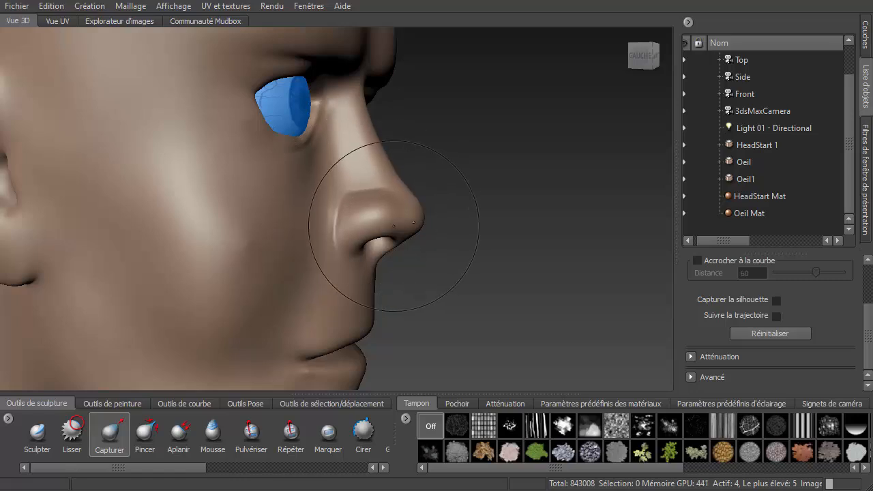
drag(349, 246, 373, 254)
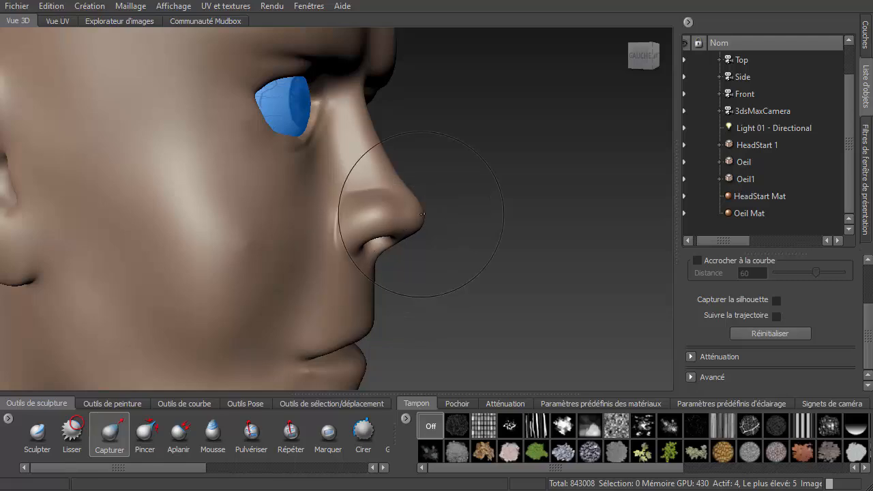
mouse_move(423, 214)
alt+mouse_down()
mouse_move(351, 209)
mouse_move(409, 211)
mouse_move(382, 204)
mouse_move(359, 214)
mouse_move(411, 221)
alt+mouse_up()
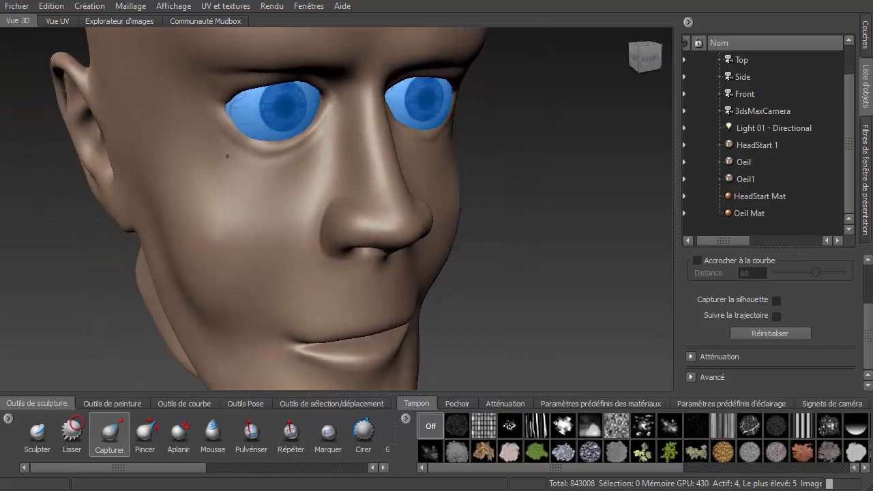
- Pull the cheek under the eye and the eye socket area with the Grab brush
mouse_move(227, 156)
alt+mouse_down()
mouse_move(252, 123)
mouse_move(238, 126)
mouse_move(245, 121)
alt+mouse_up()
alt+right_drag(300, 148, 256, 164)
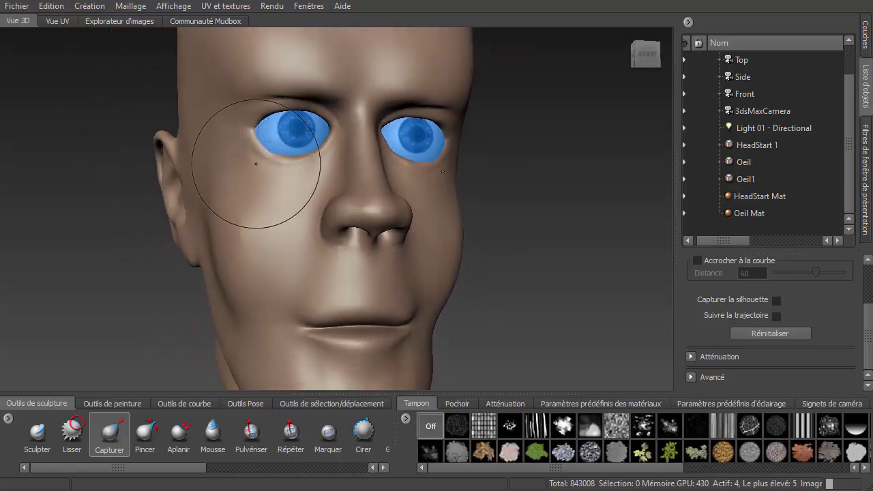
alt+drag(273, 166, 376, 172)
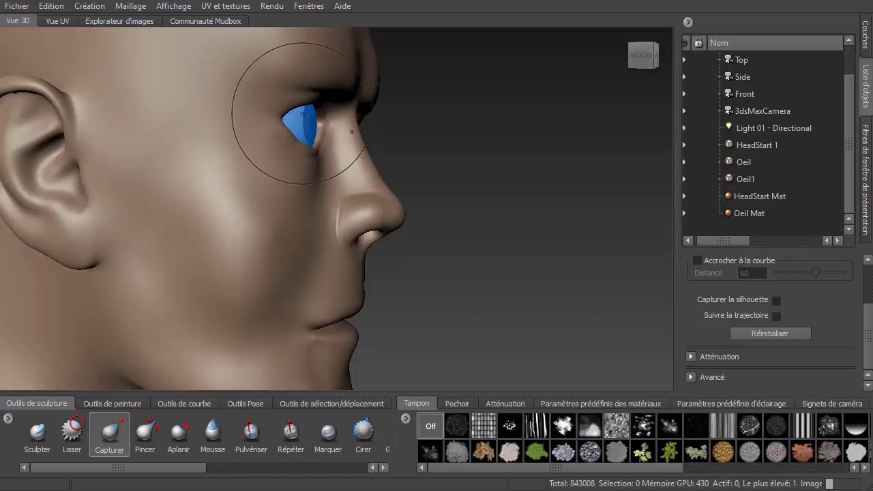
alt+drag(301, 163, 312, 113)
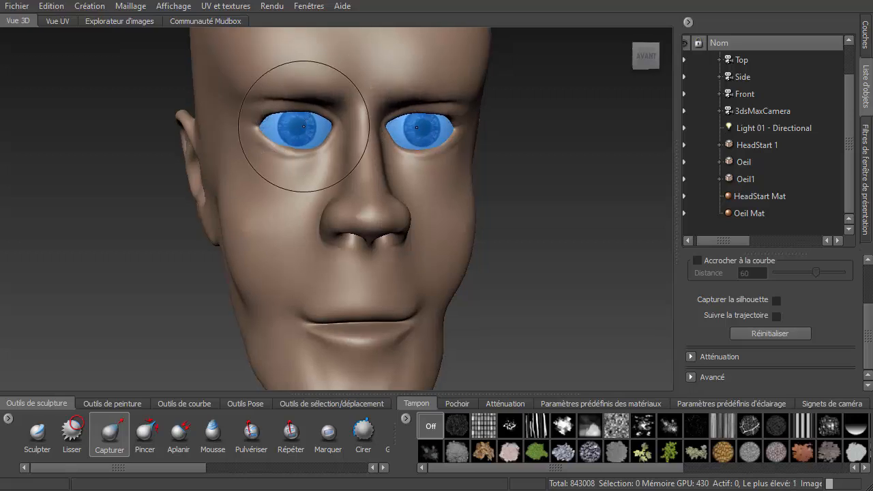
- Adjust the nose wing and nostril shape from close up with the Grab brush
alt+drag(306, 179, 418, 283)
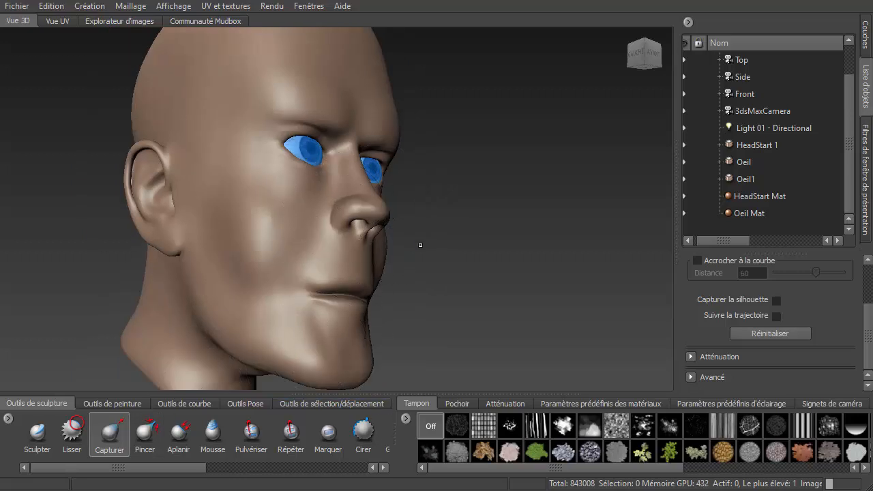
alt+drag(415, 247, 431, 261)
mouse_move(330, 178)
alt+right_down()
mouse_move(359, 199)
mouse_move(357, 177)
mouse_move(380, 184)
alt+right_up()
drag(375, 184, 376, 89)
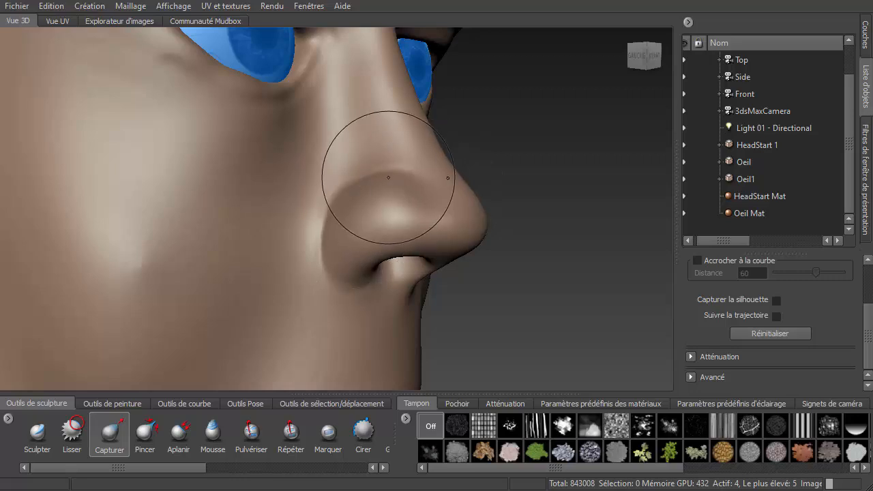
mouse_move(400, 196)
alt+mouse_down()
mouse_move(375, 212)
mouse_move(333, 193)
mouse_move(351, 200)
alt+mouse_up()
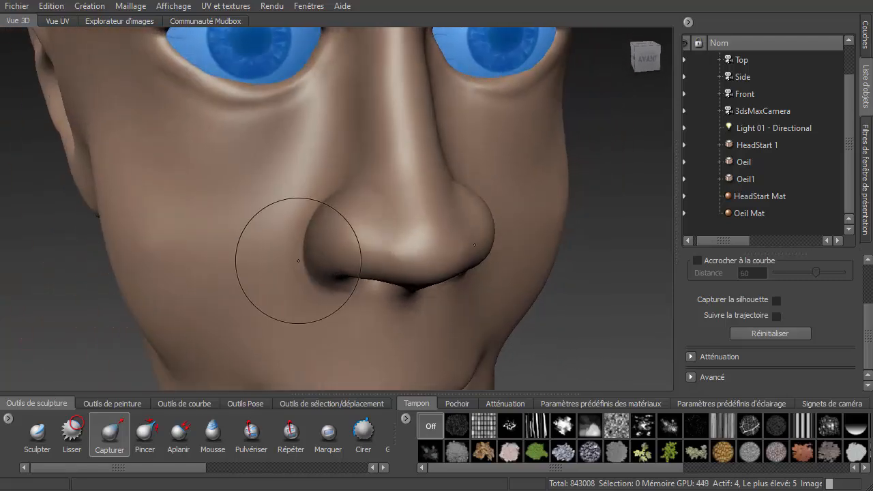
scroll(314, 284, down, 3)
mouse_move(320, 296)
alt+mouse_down()
mouse_move(336, 283)
mouse_move(330, 295)
mouse_move(338, 319)
alt+mouse_up()
mouse_move(187, 469)
mouse_down()
mouse_move(299, 471)
mouse_move(245, 485)
mouse_up()
click(241, 437)
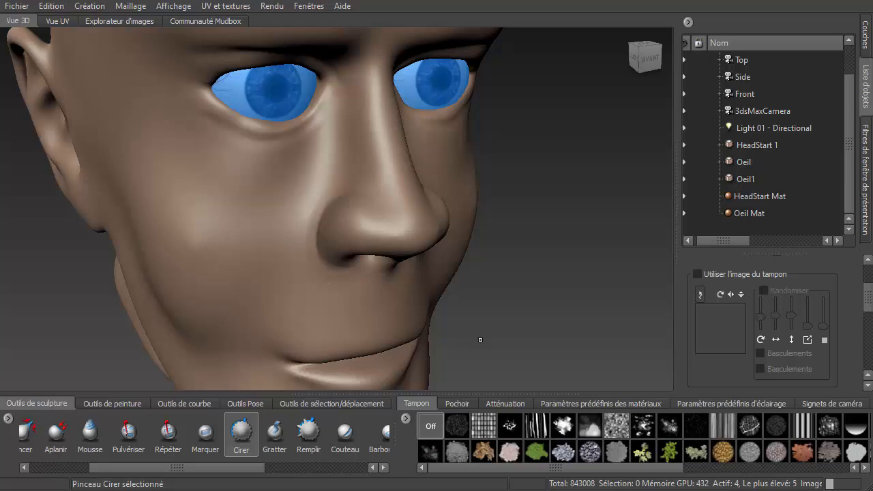
mouse_move(480, 340)
alt+mouse_down()
mouse_move(560, 260)
mouse_move(598, 287)
alt+mouse_up()
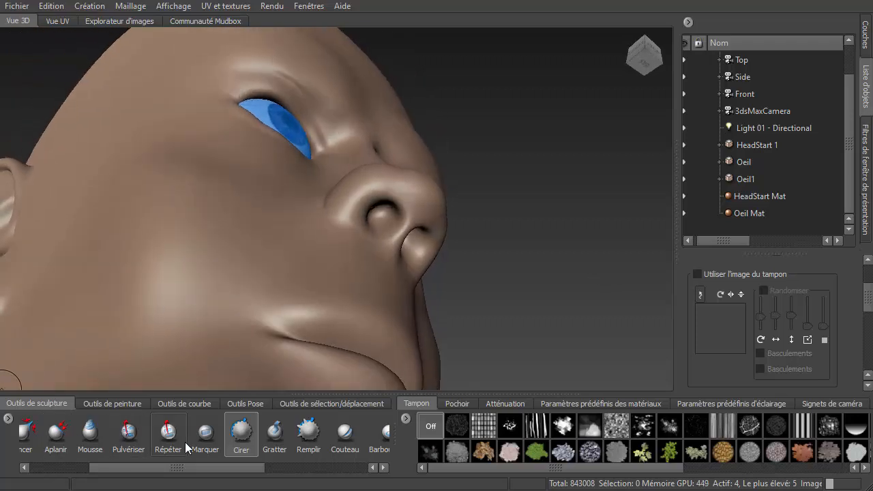
drag(124, 469, 59, 470)
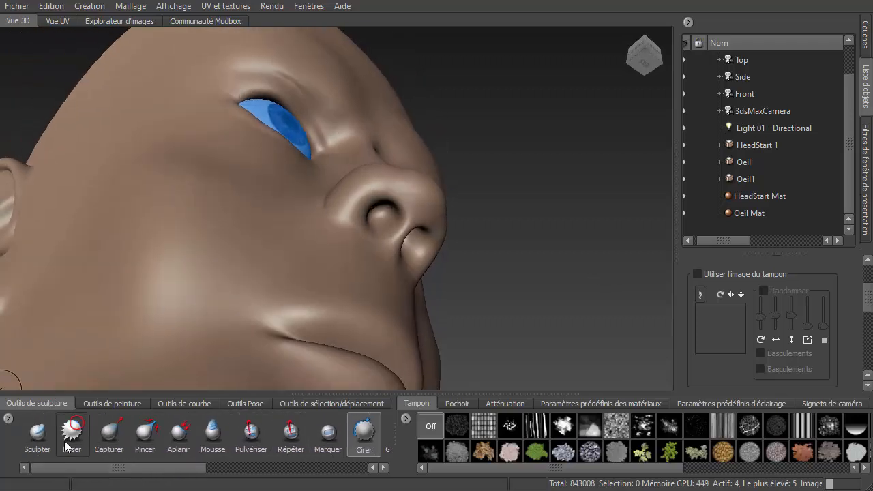
click(110, 434)
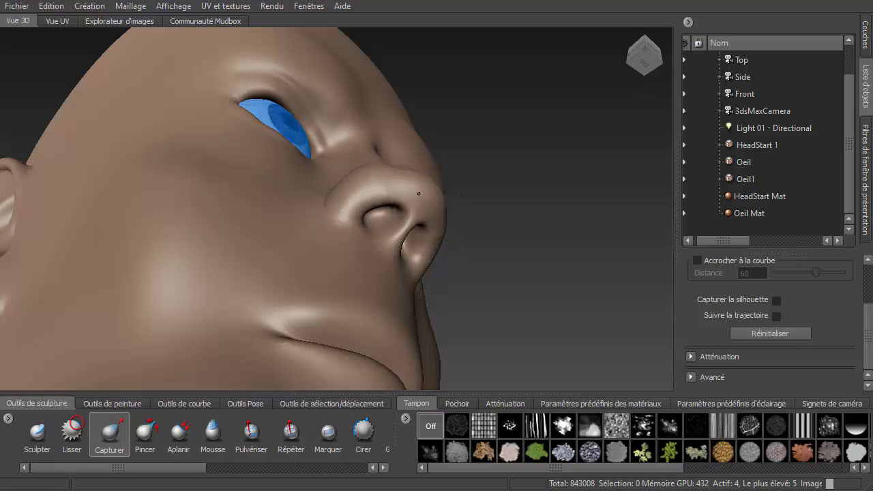
- Nudge the nostril's edge with the Grab brush at subdivision level 4
mouse_move(419, 193)
alt+mouse_down()
mouse_move(401, 280)
mouse_move(345, 248)
mouse_move(499, 266)
mouse_move(361, 271)
mouse_move(388, 272)
mouse_move(361, 258)
alt+mouse_up()
key(shift)
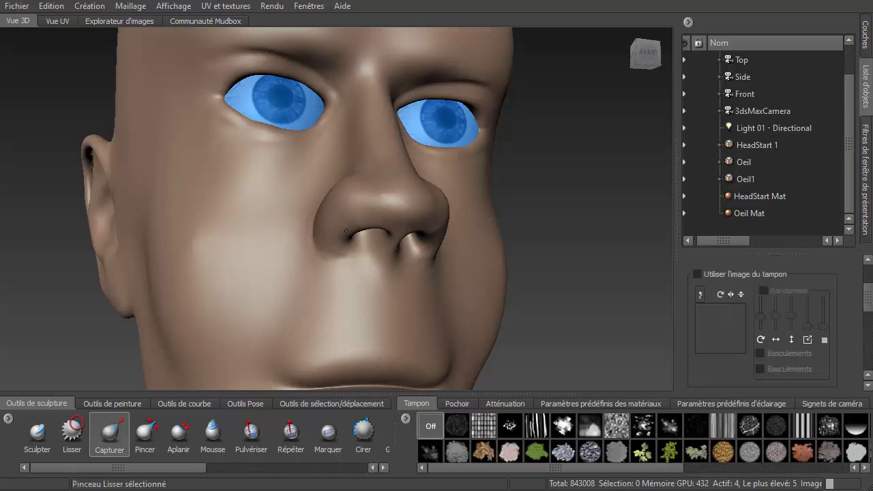
key(shift)
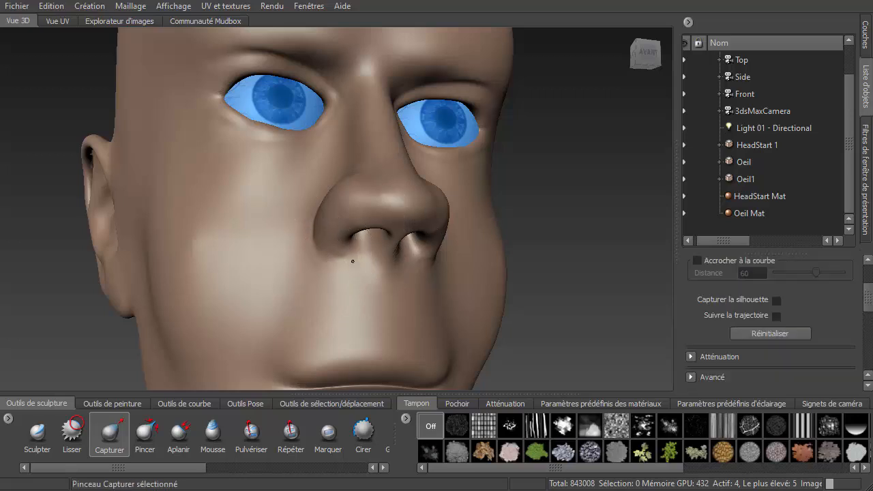
key(Page_Down)
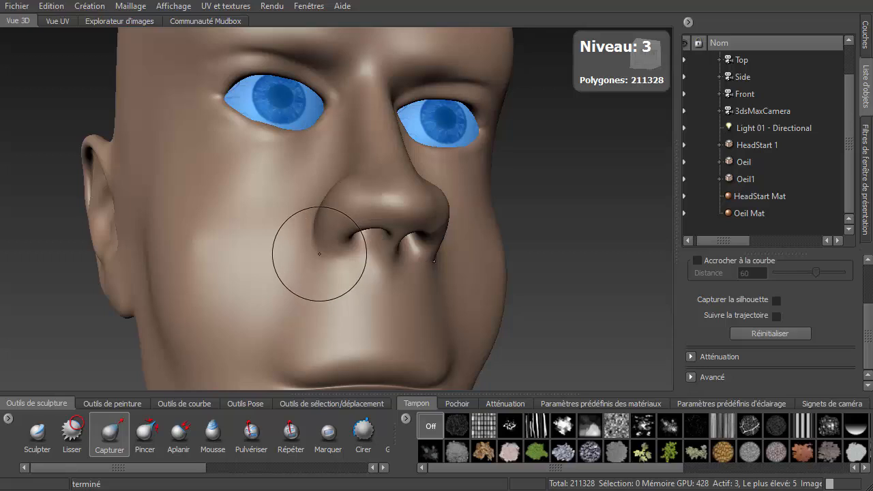
key(shift)
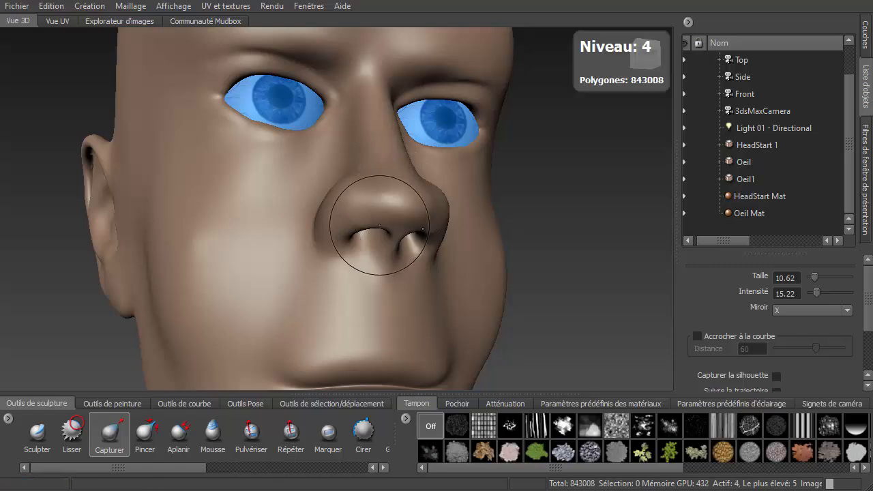
mouse_move(379, 225)
alt+mouse_down()
mouse_move(339, 253)
mouse_move(404, 242)
mouse_move(407, 220)
mouse_move(454, 213)
mouse_move(374, 230)
alt+mouse_up()
scroll(242, 98, down, 2)
scroll(242, 98, down, 2)
scroll(299, 163, down, 1)
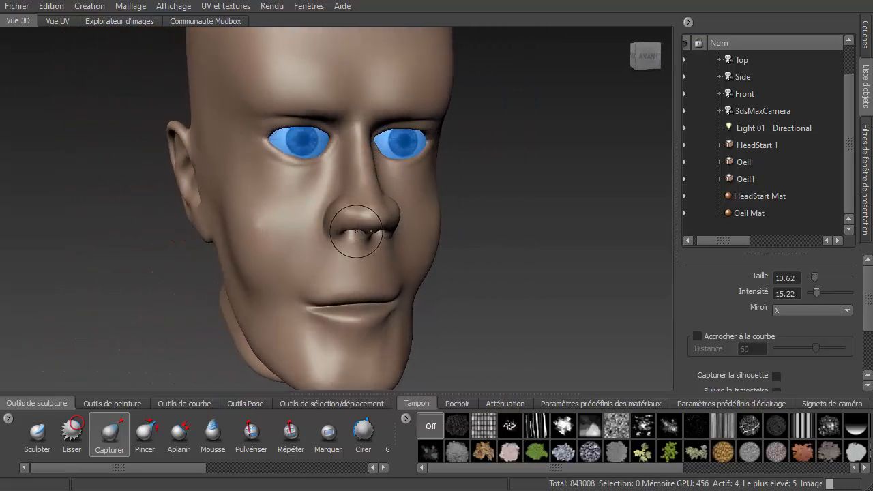